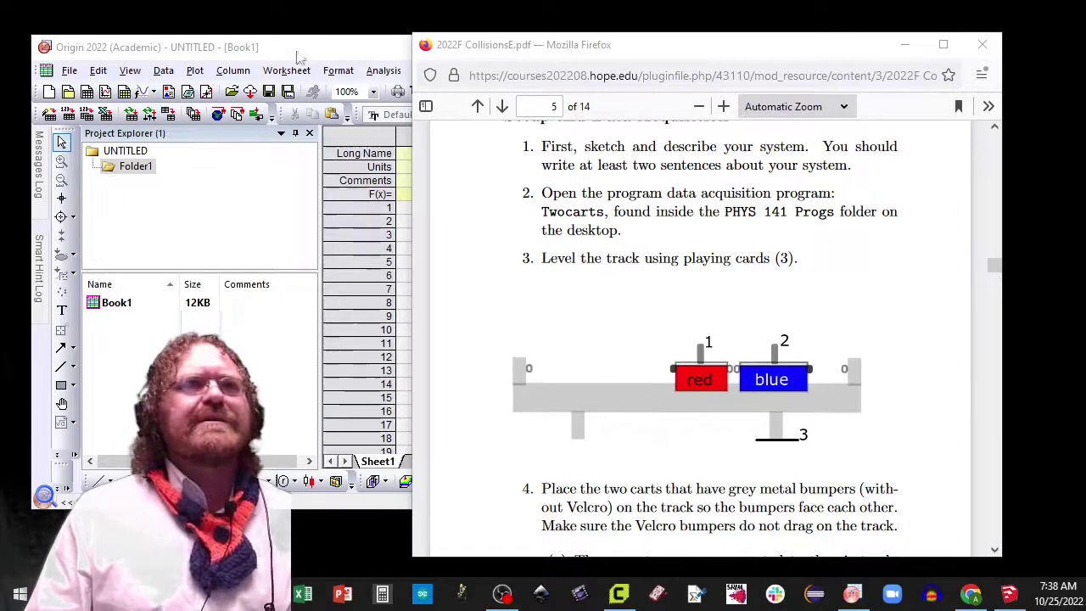
- Import the dropped 2022Fvabelasetic data file with the Import Wizard's default settings, giving columns t, x1, x2
left_click(323, 51)
left_click_drag(614, 58, 670, 79)
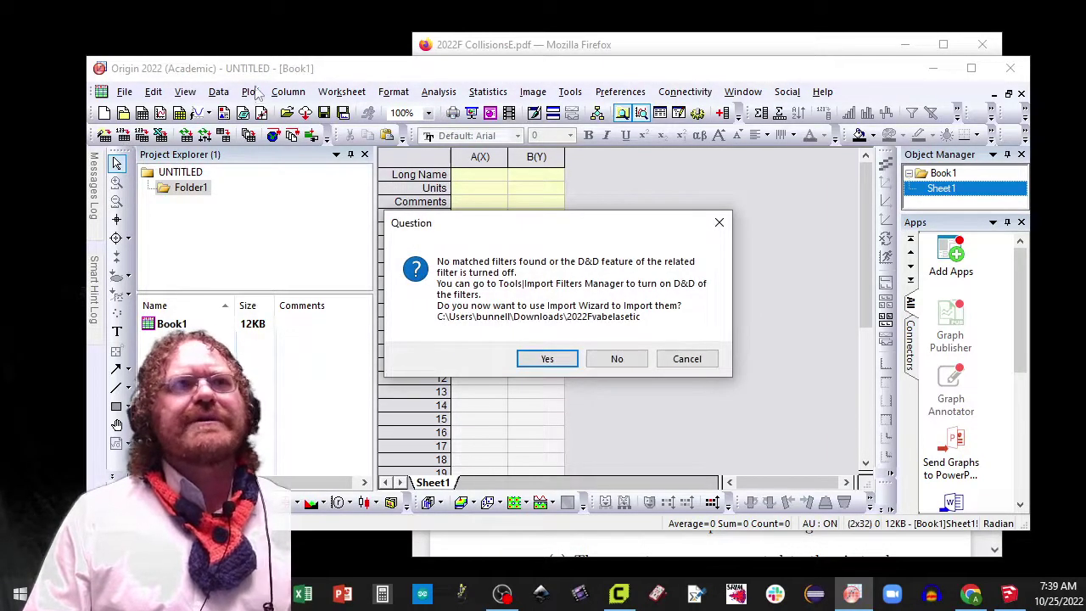
left_click(547, 359)
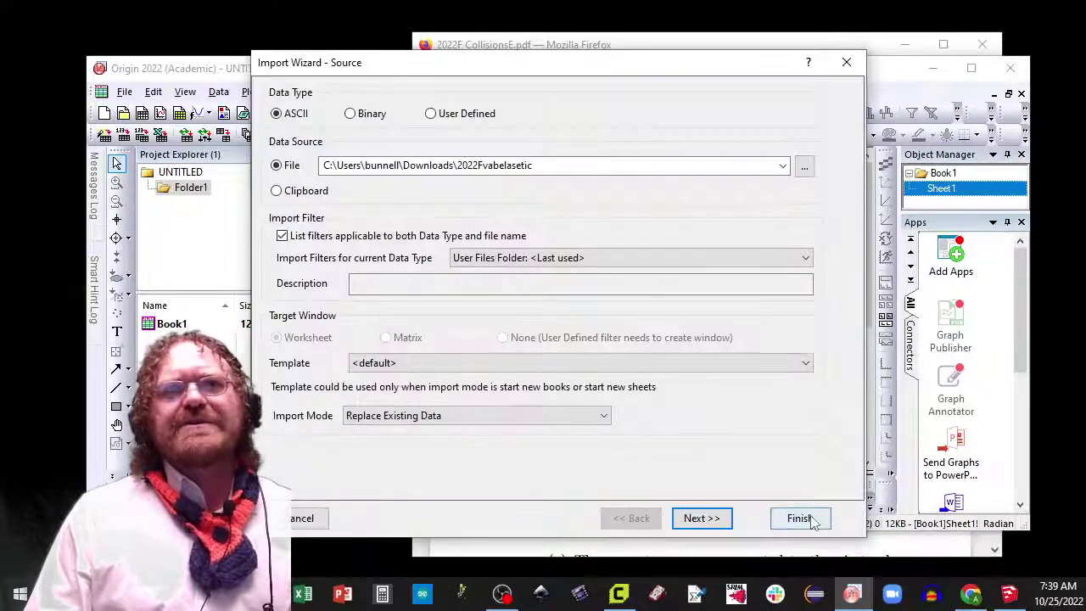
left_click(800, 517)
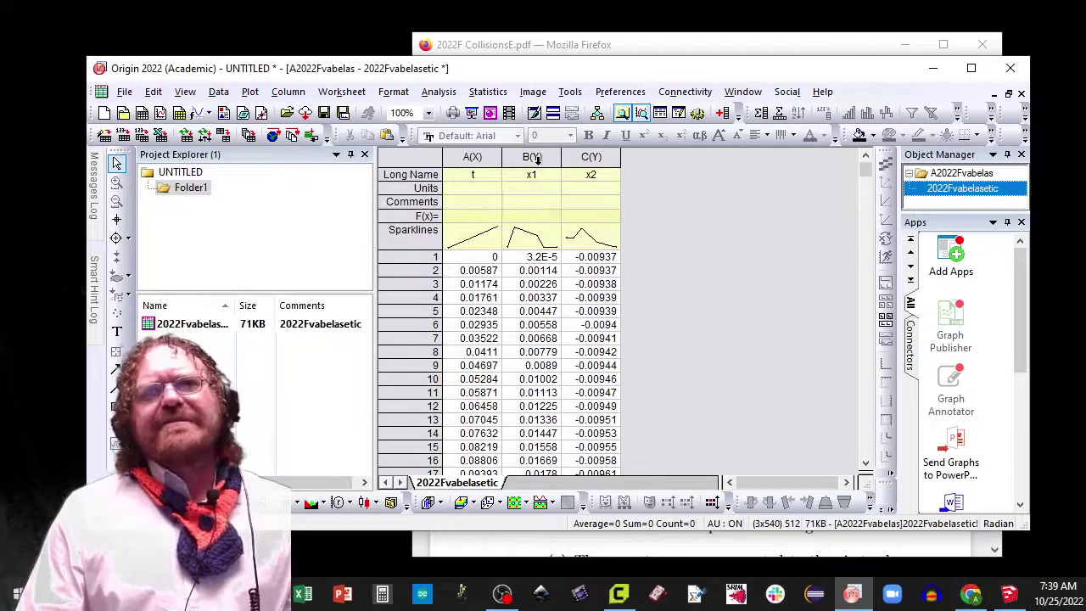
- Give t, x1 and x2 units s, m and m, and comment x1 red and x2 blue
left_click(482, 188)
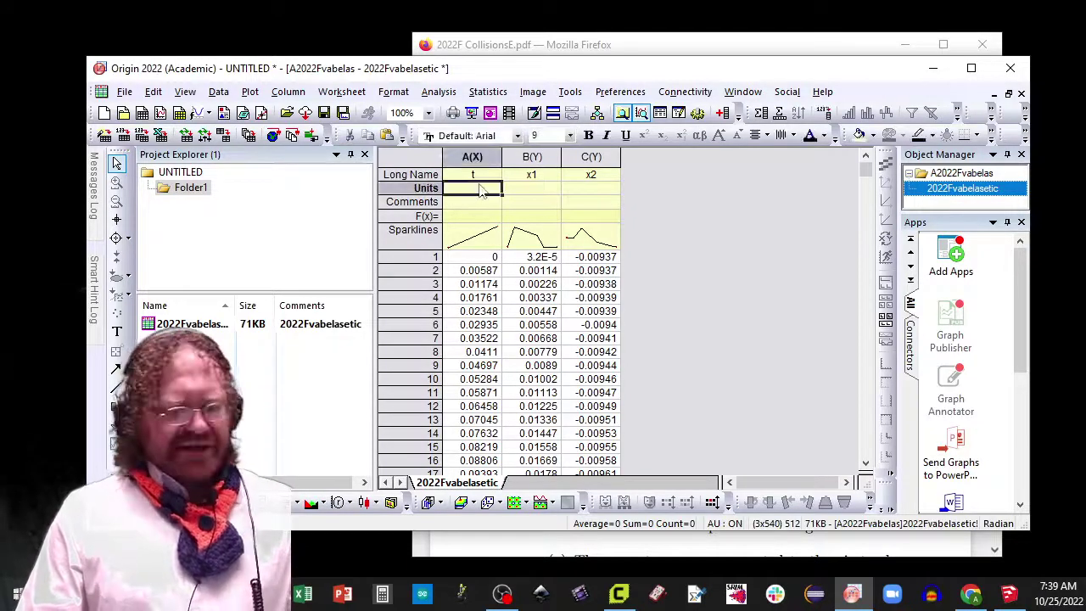
type("s")
left_click(550, 189)
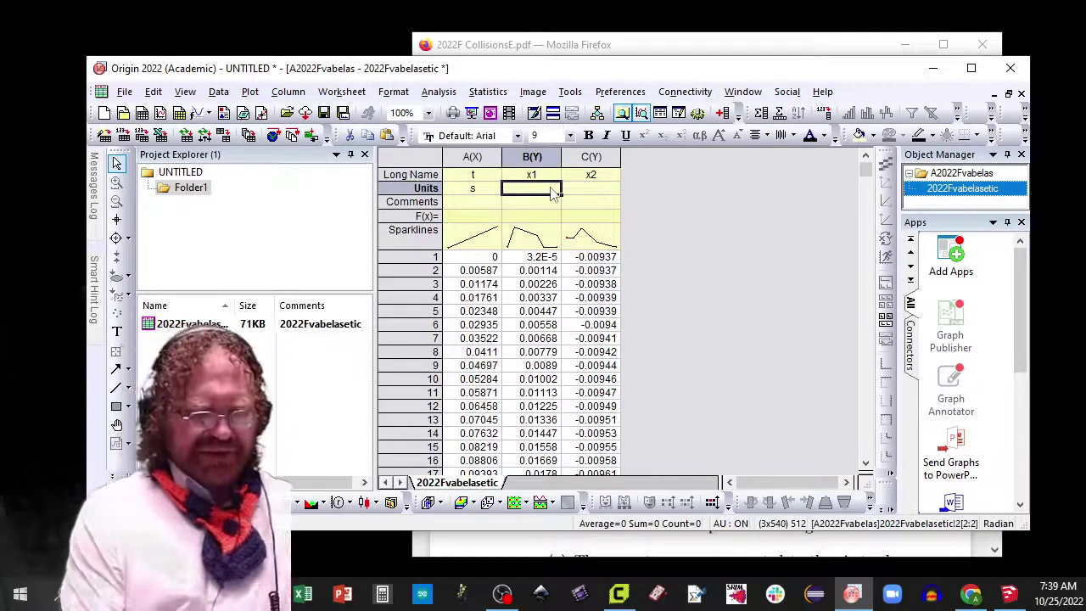
type("m")
key("Tab")
type("m")
key("Return")
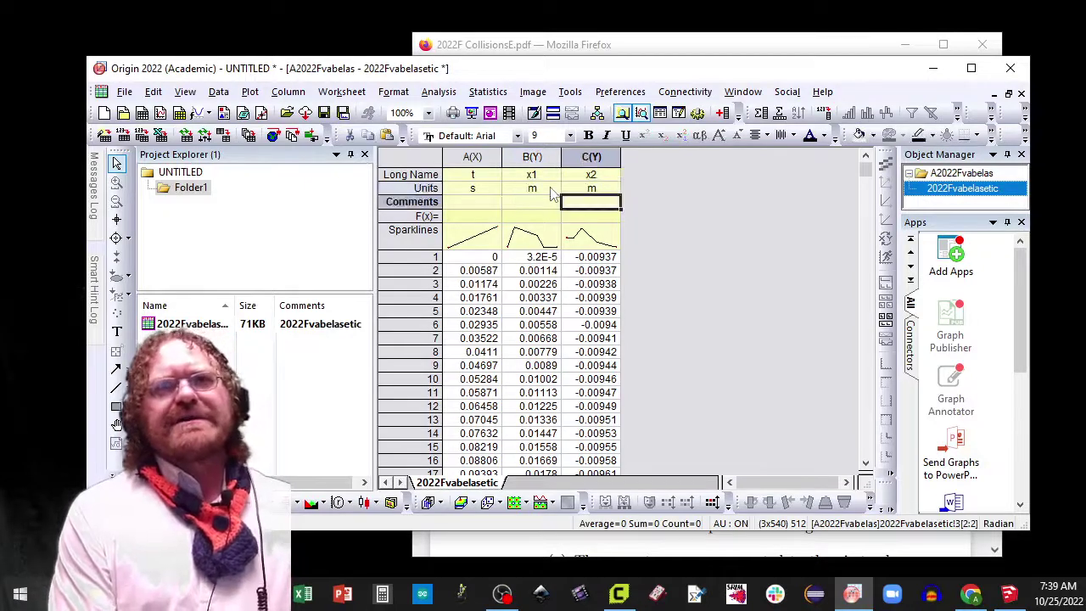
left_click(552, 204)
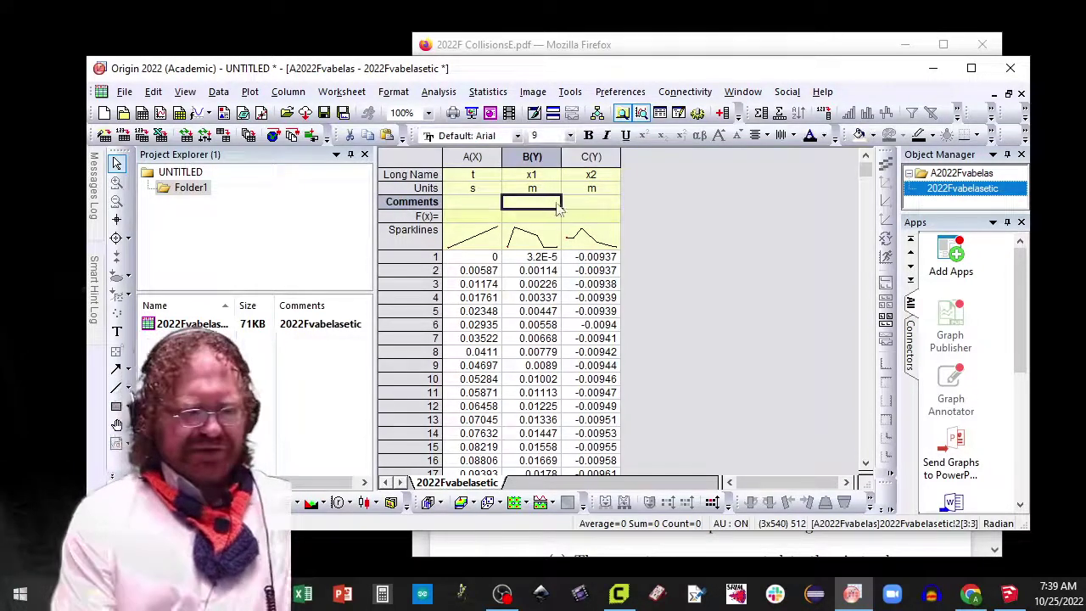
type("red")
key("Tab")
type("blue")
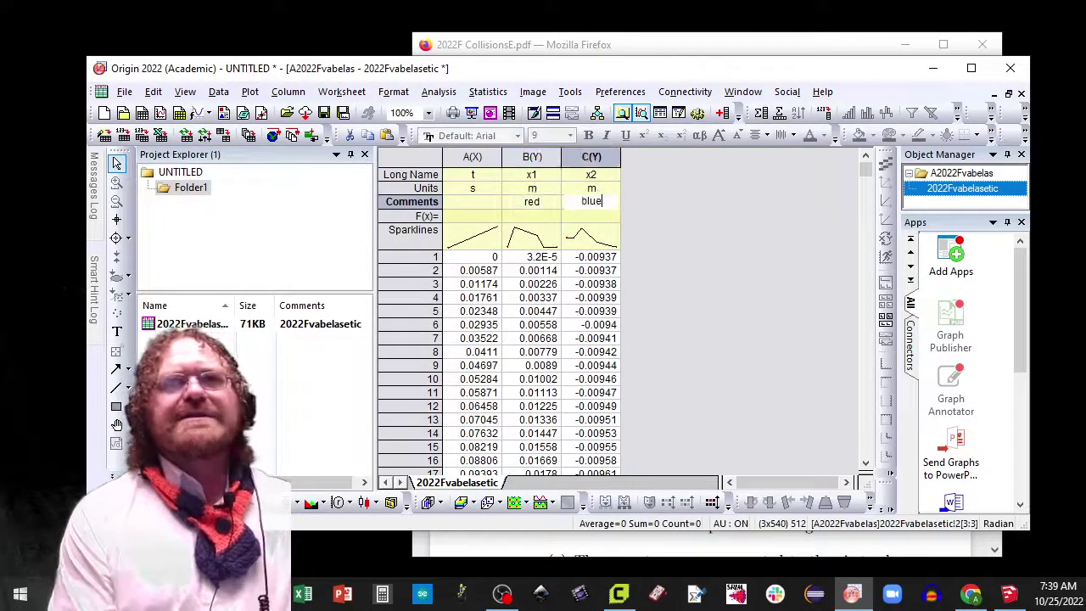
left_click(722, 213)
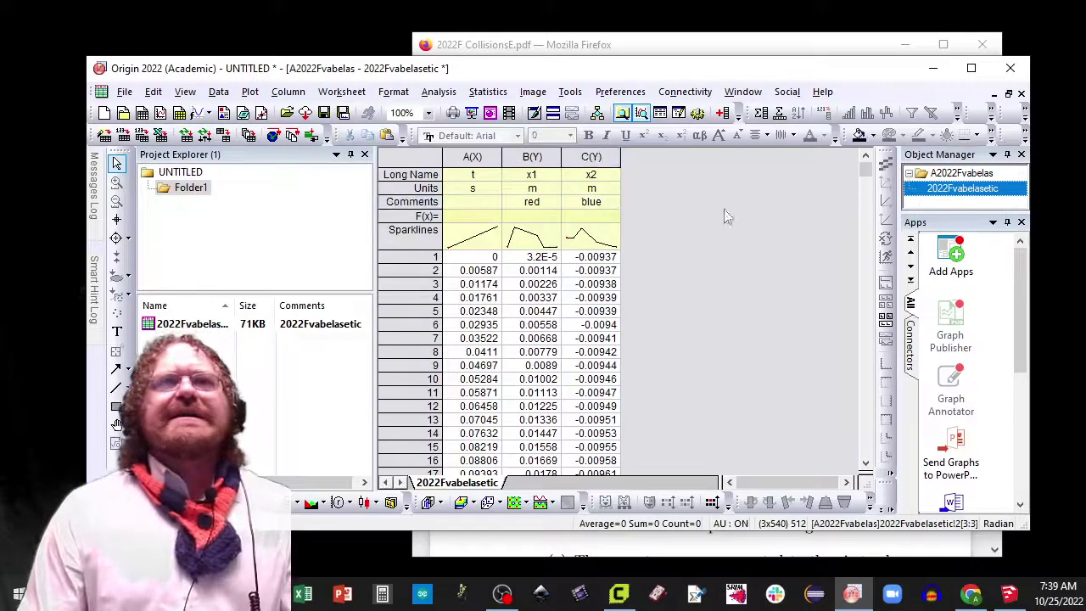
- Differentiate the x1 column with recalculation set to Auto
left_click(526, 156)
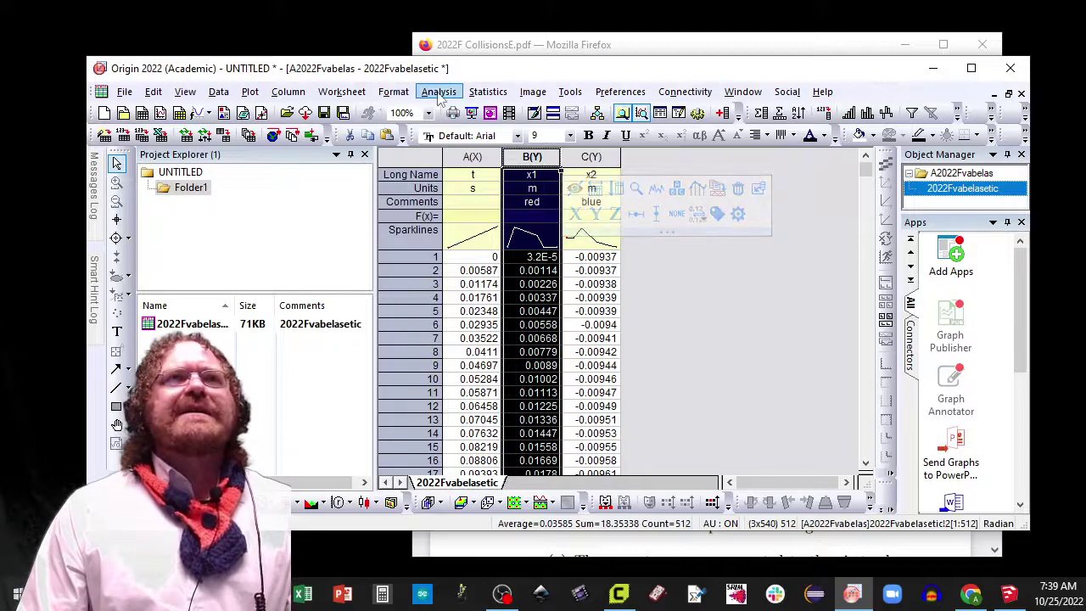
left_click(438, 94)
mouse_move(484, 111)
mouse_move(703, 322)
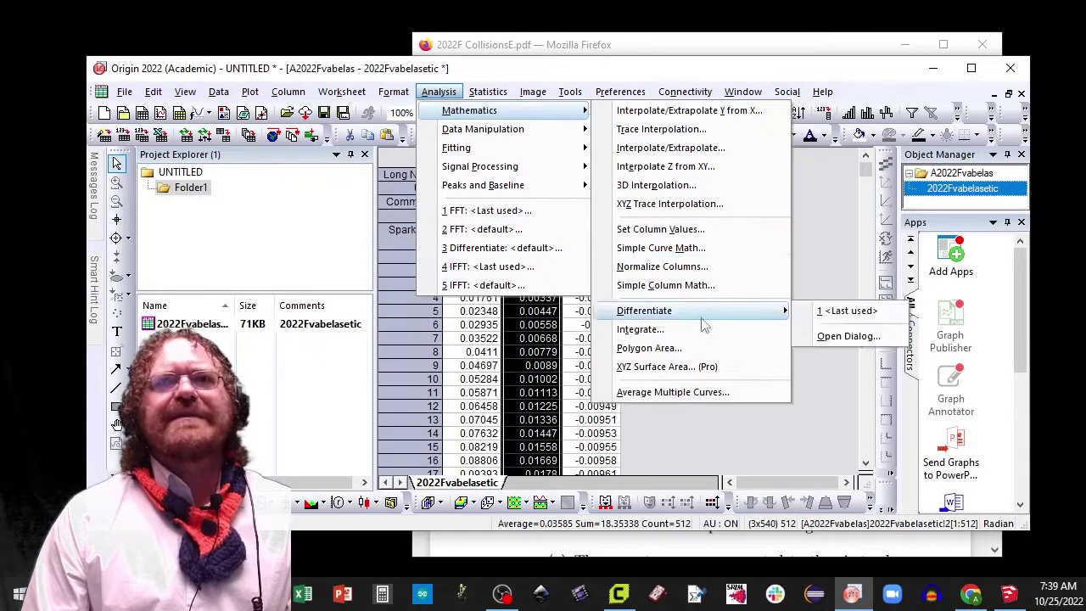
left_click(832, 337)
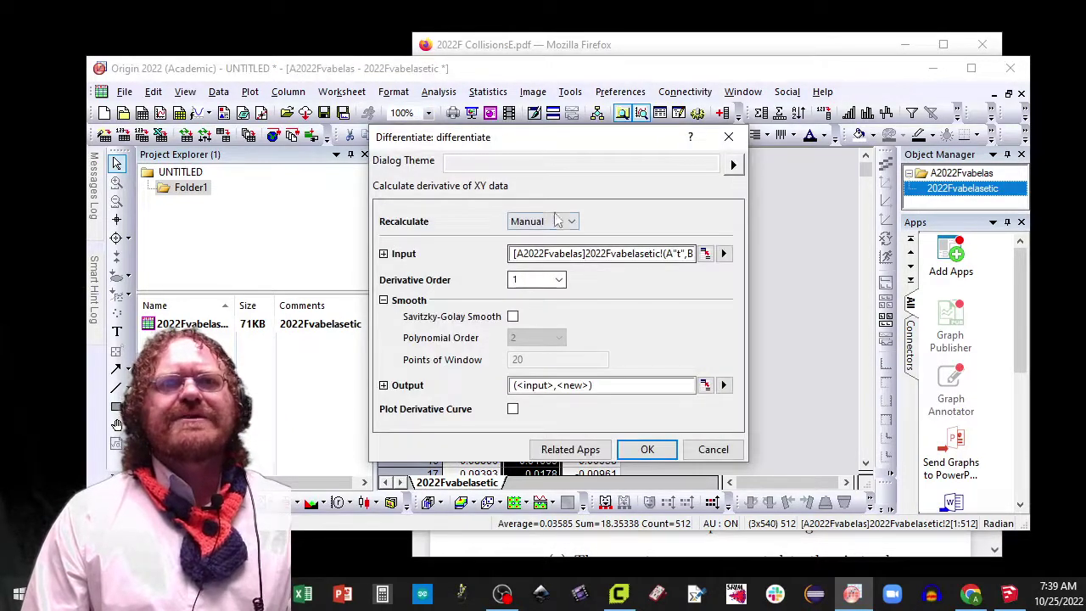
left_click(543, 222)
left_click(551, 247)
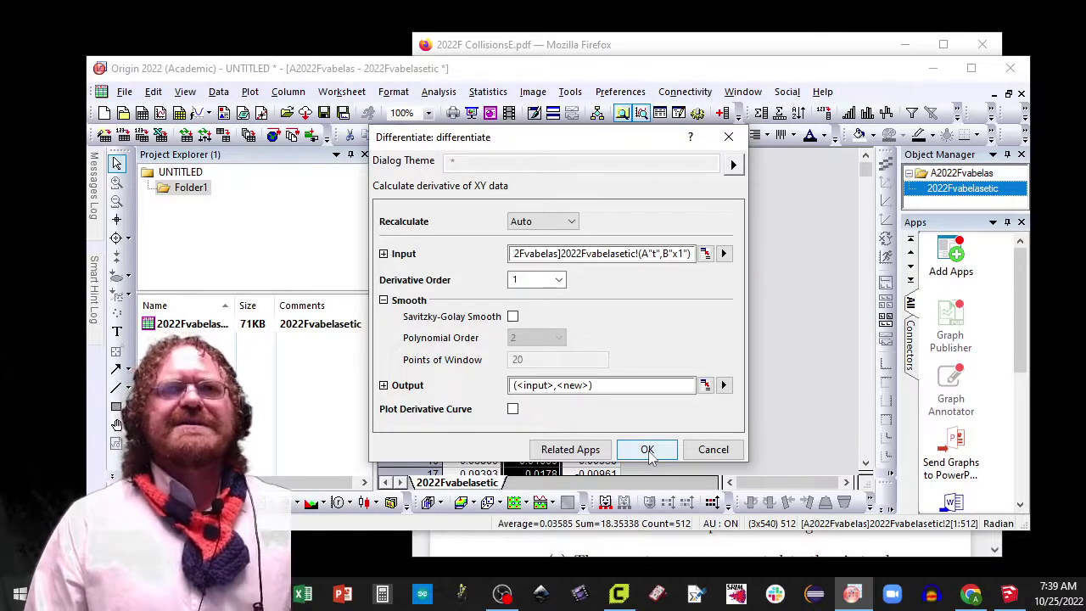
left_click(647, 449)
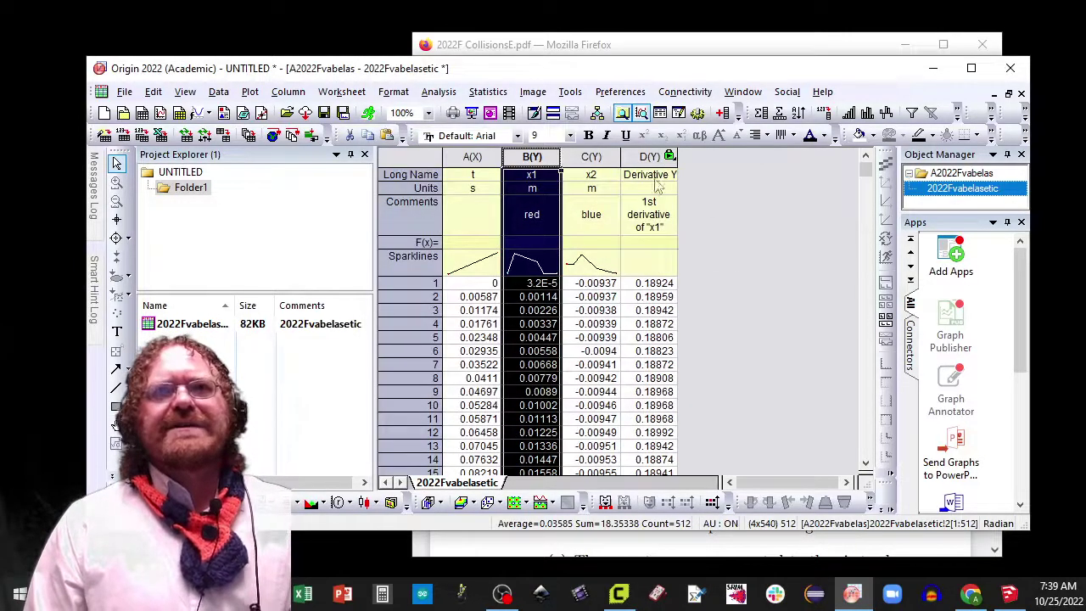
- Name the derivative column v1 with units m/s and comment red
left_click(654, 175)
type("v1")
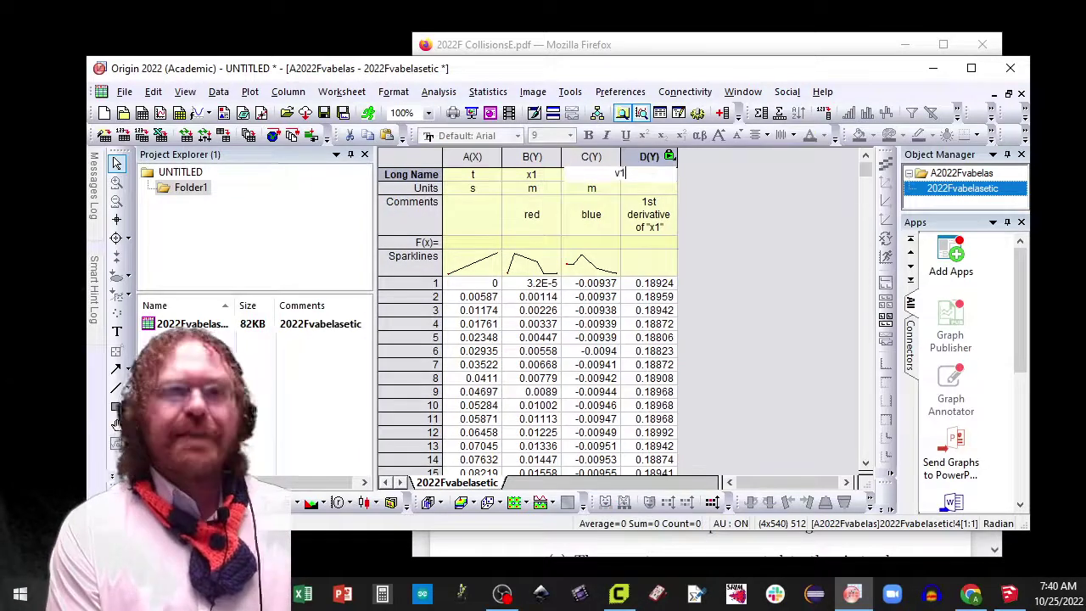
key("Return")
type("m/")
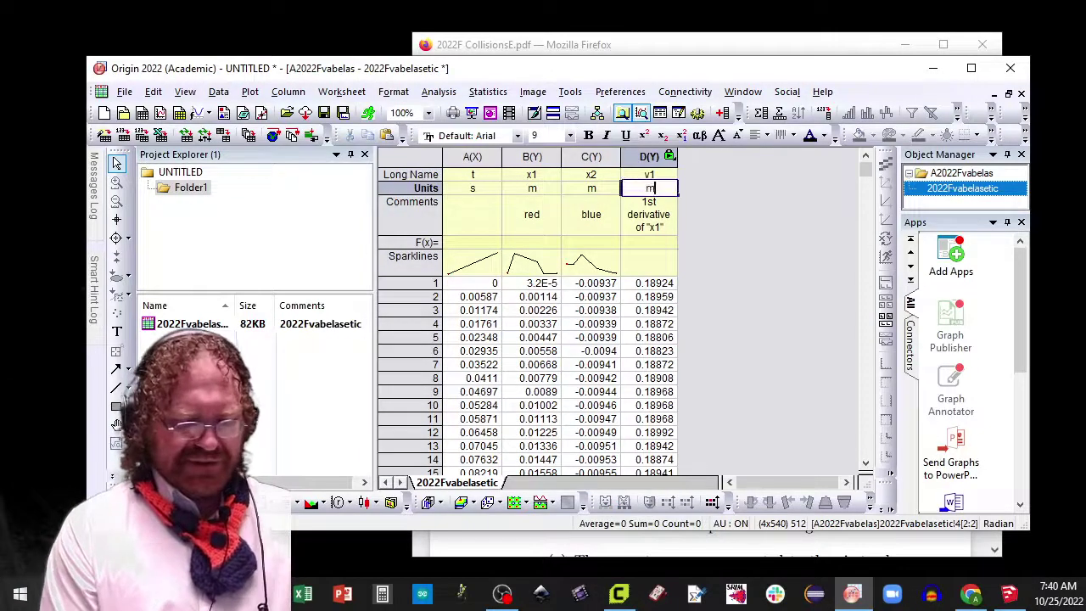
type("s")
key("Return")
key("Delete")
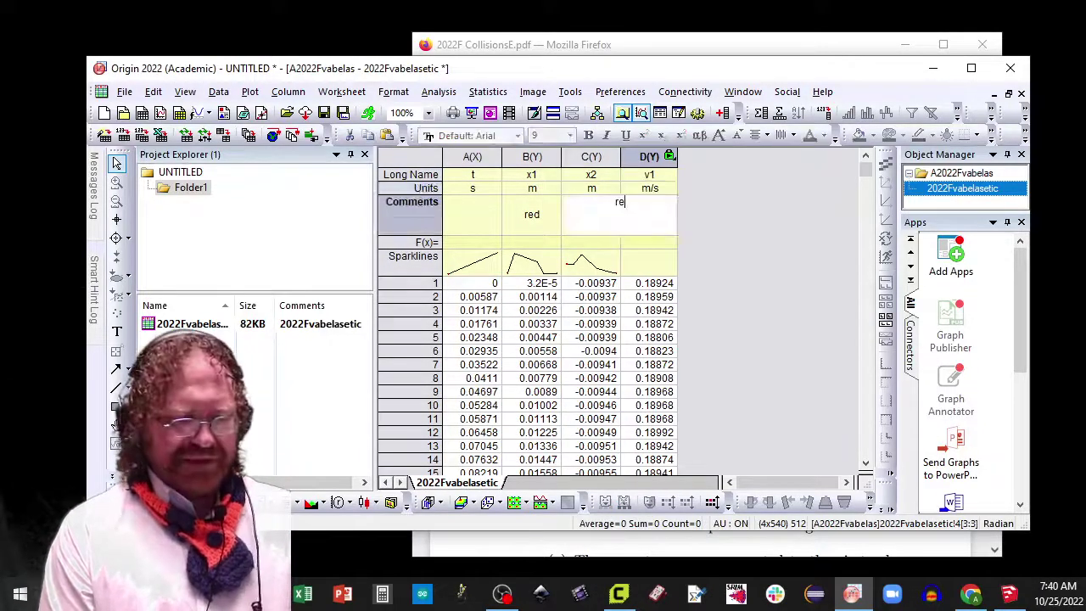
type("red")
key("Up")
key("Up")
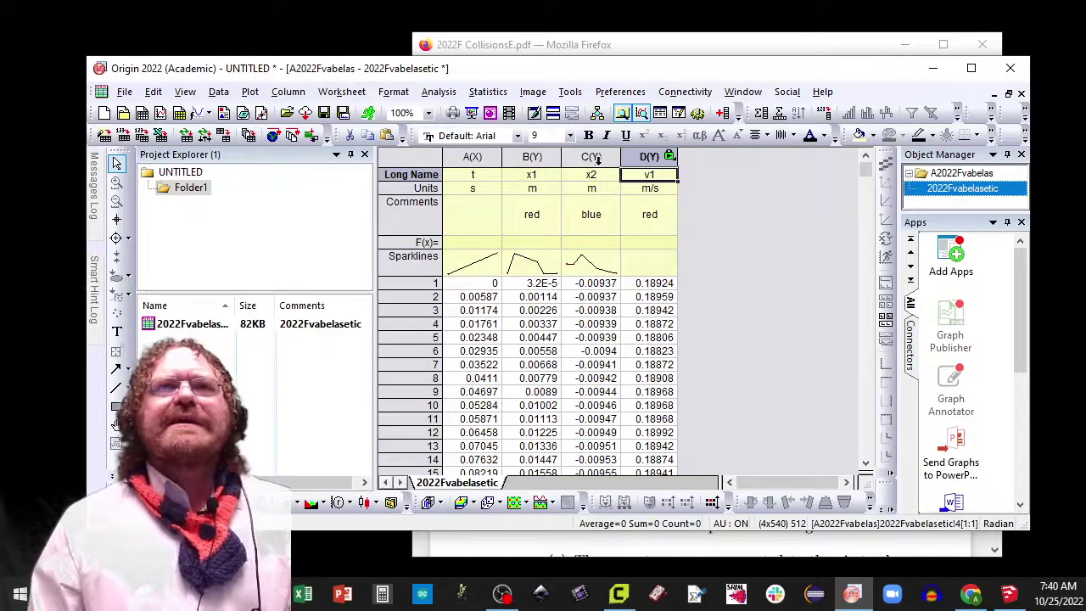
- Differentiate the x2 column by repeating the last differentiation
left_click(591, 156)
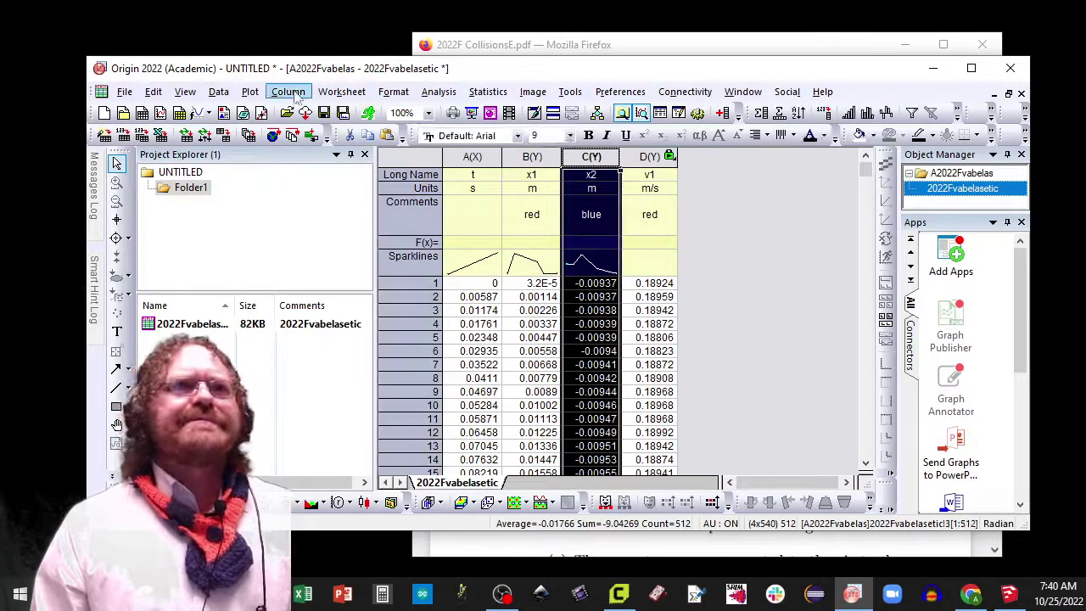
left_click(443, 93)
mouse_move(466, 111)
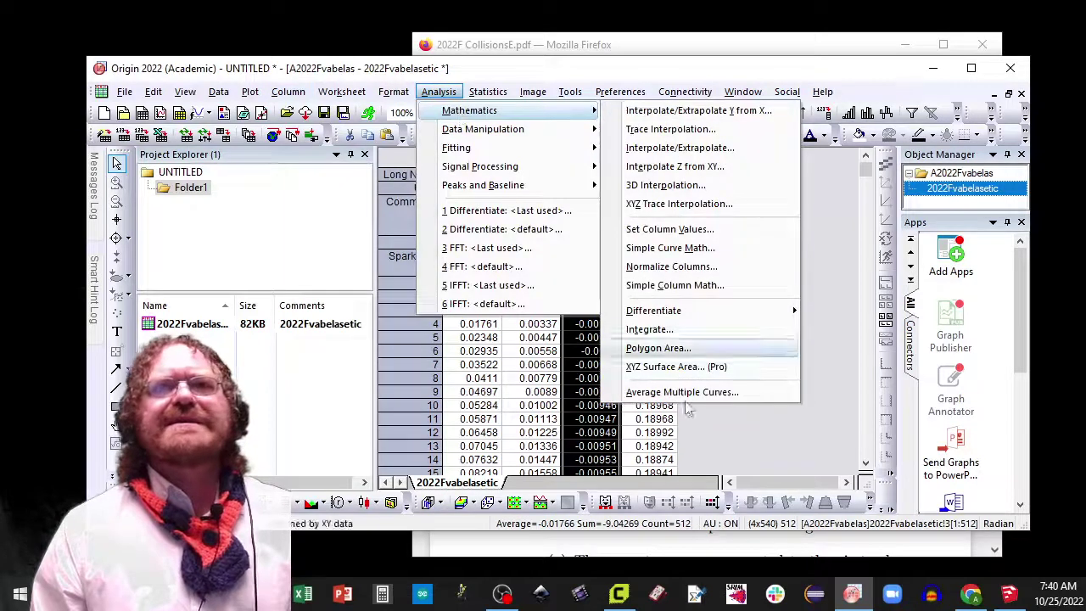
mouse_move(694, 313)
left_click(865, 311)
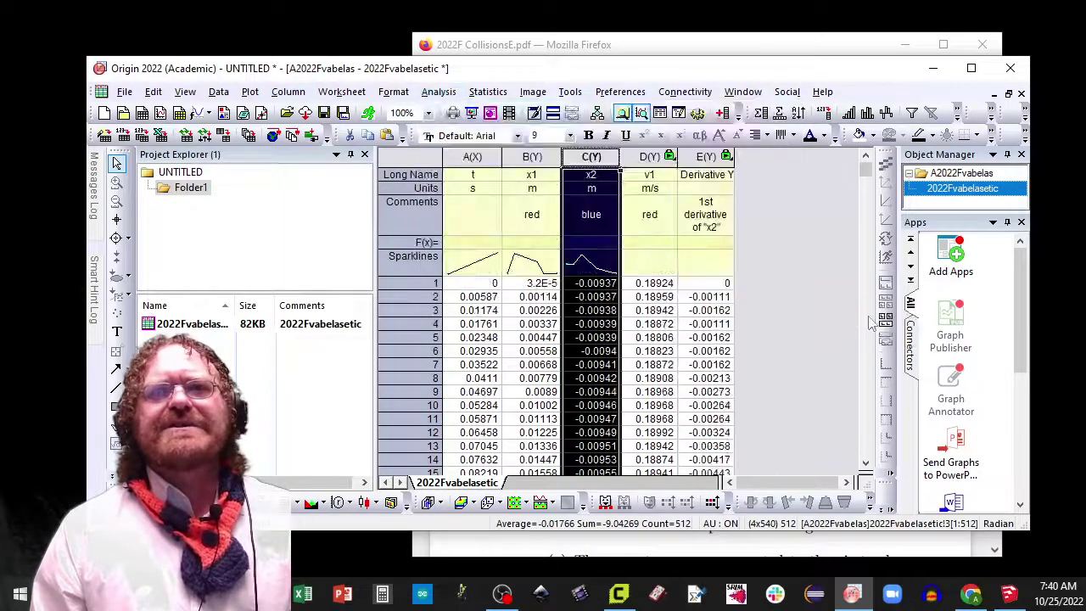
- Name the x2 derivative column V2 with units m/s and comment blue
left_click(711, 174)
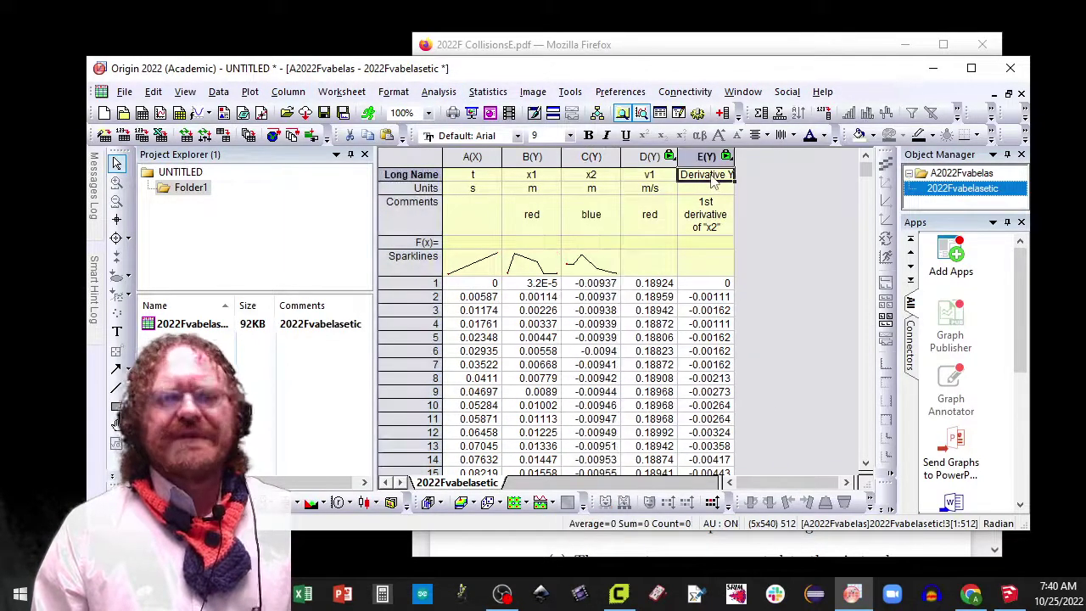
type("V2")
left_click(712, 216)
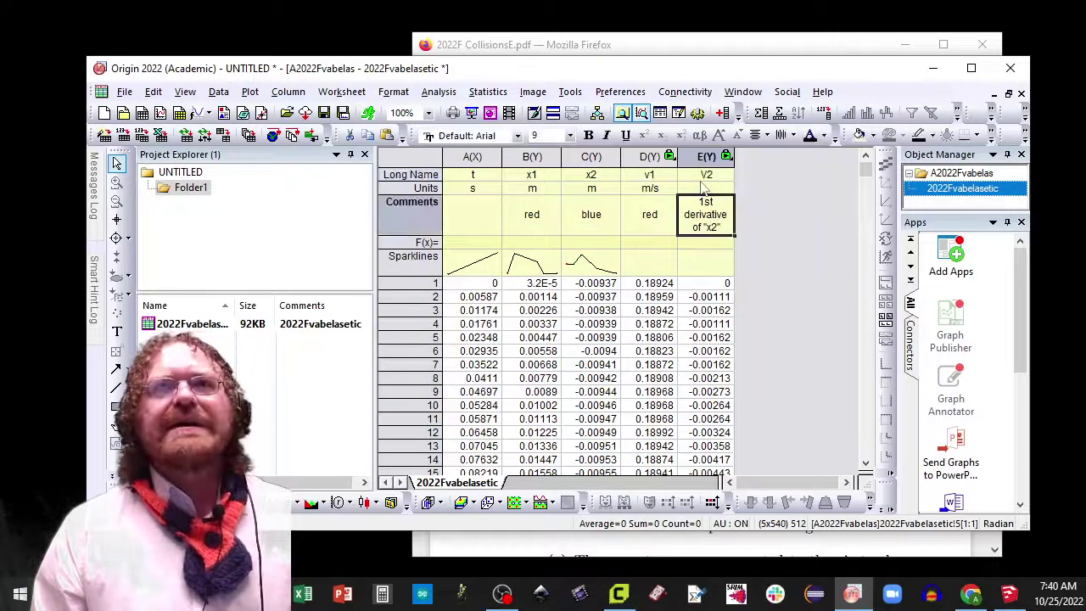
left_click(710, 188)
type("m/s")
key("Up")
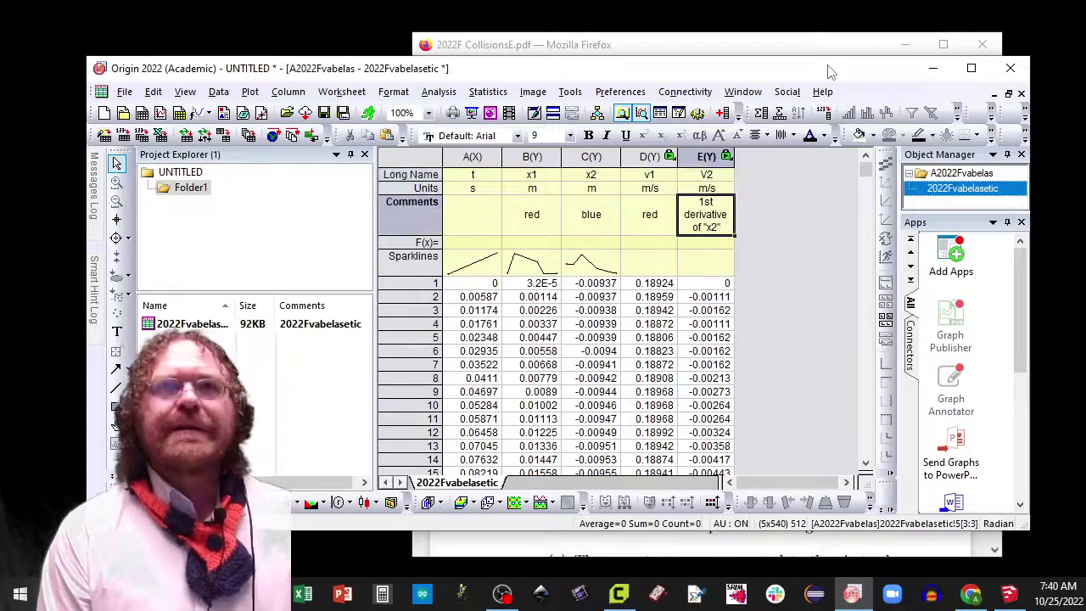
type("blue")
key("Return")
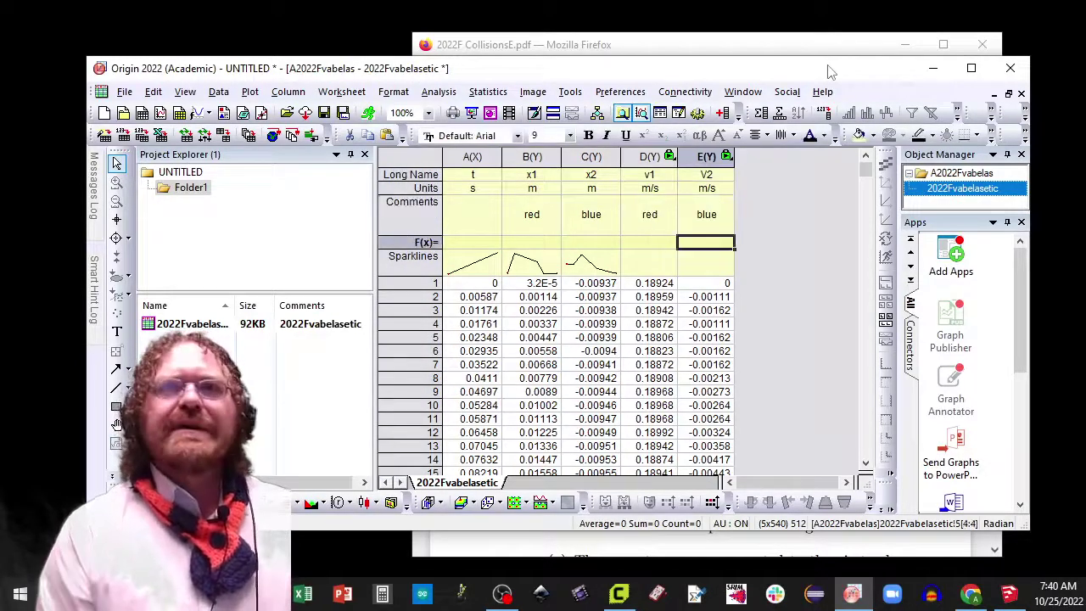
- Add column F named E_V with units m/s and comment both
left_click(721, 113)
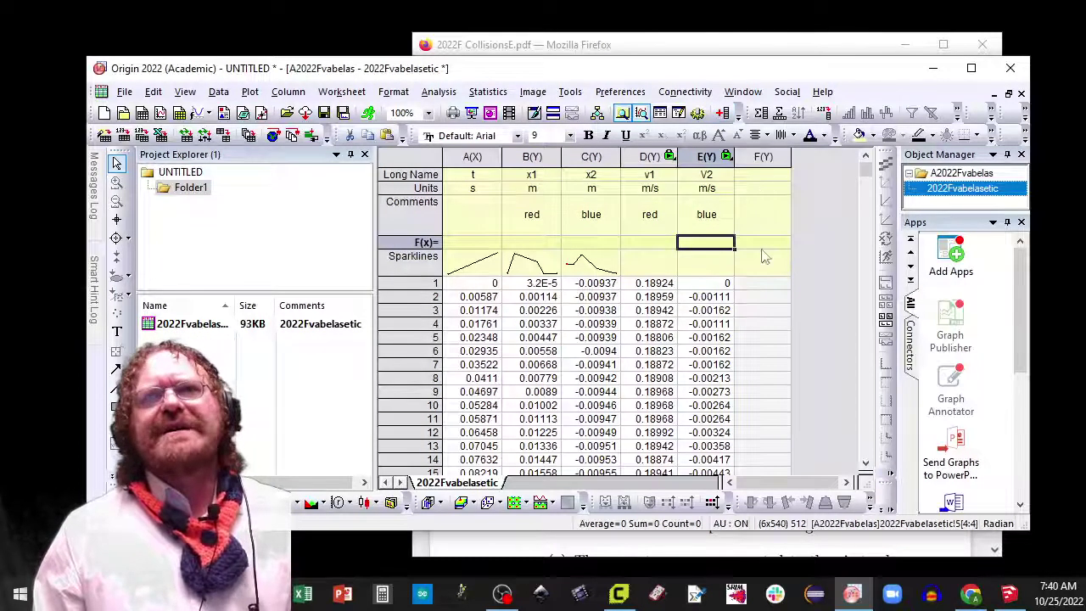
left_click(774, 177)
type("E")
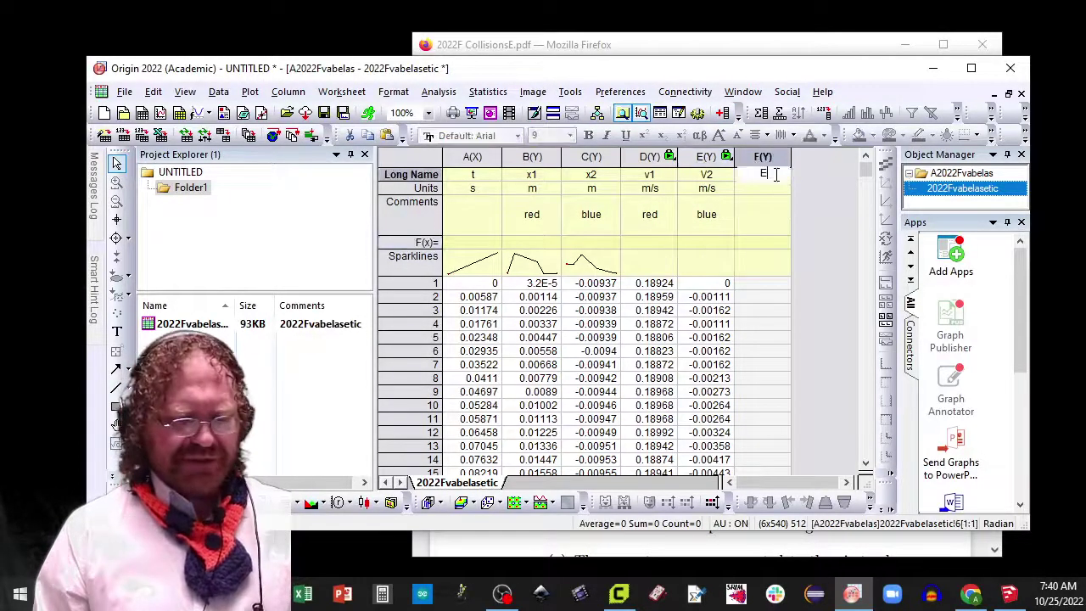
type("_V")
key("Return")
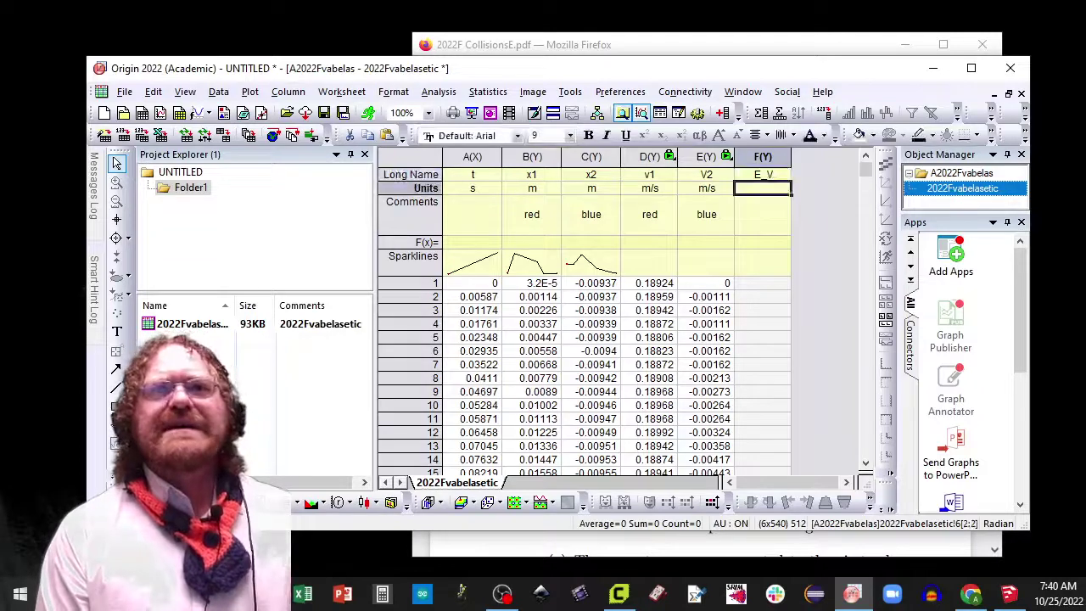
type("m/")
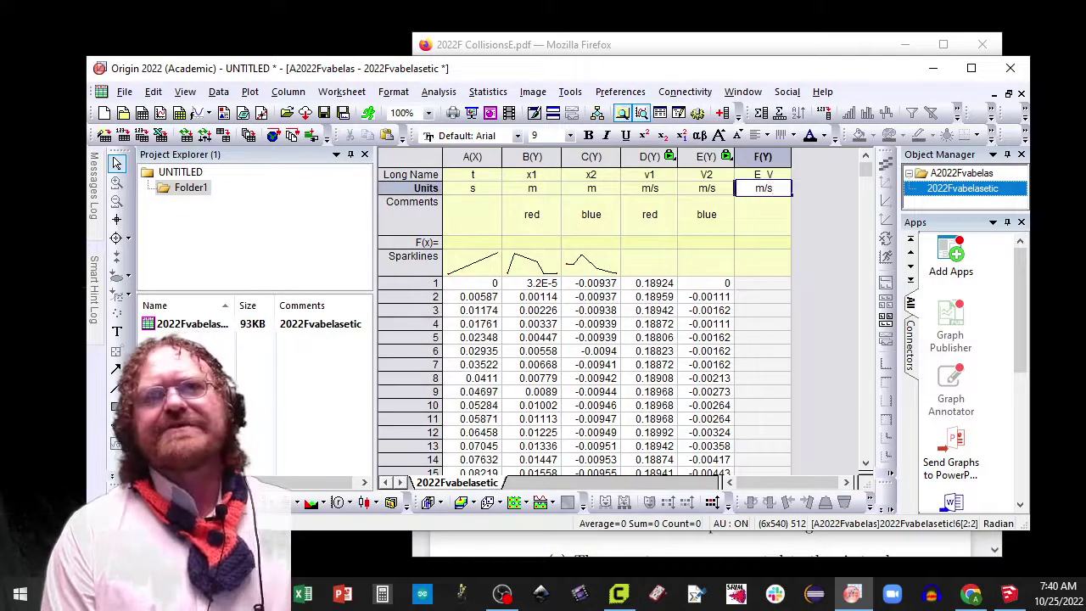
type("s")
key("Return")
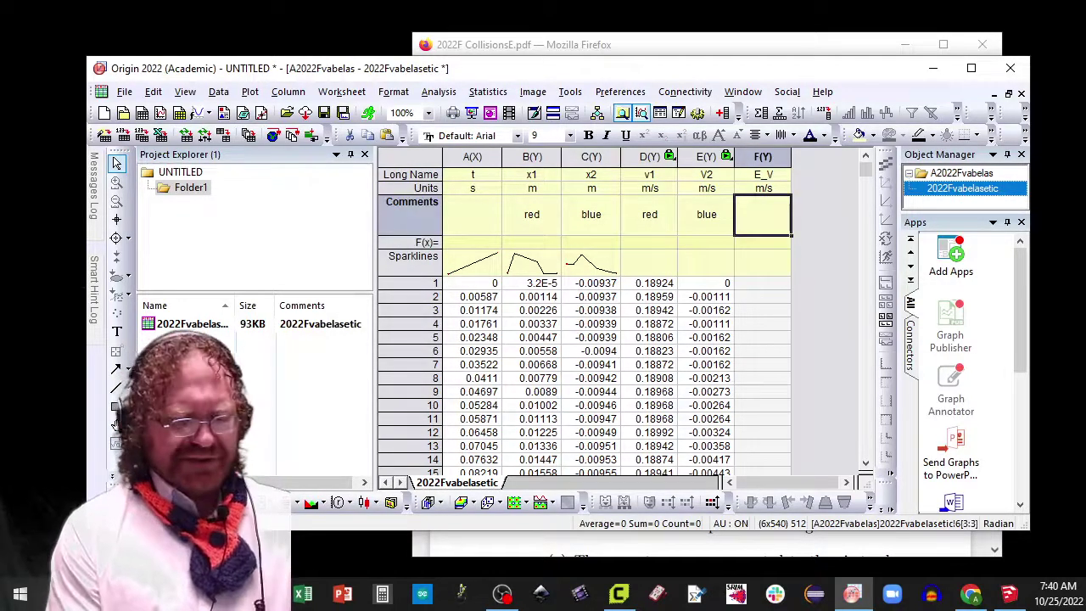
type("both")
key("Return")
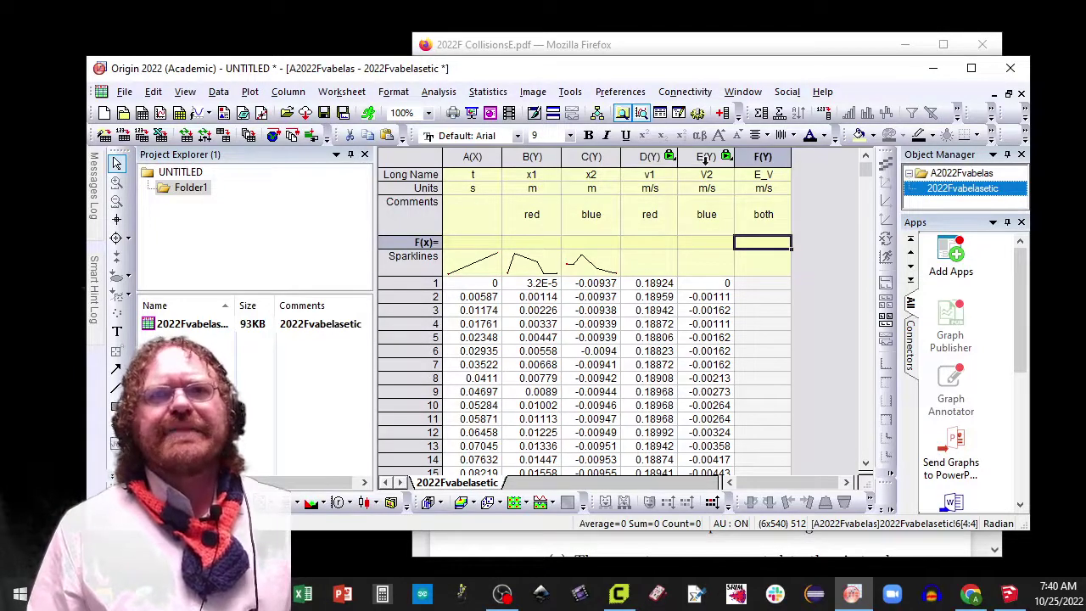
left_click(654, 158)
- Plot v1 against t as a scatter graph and set the symbol size to 3
left_click(472, 157, "ctrl")
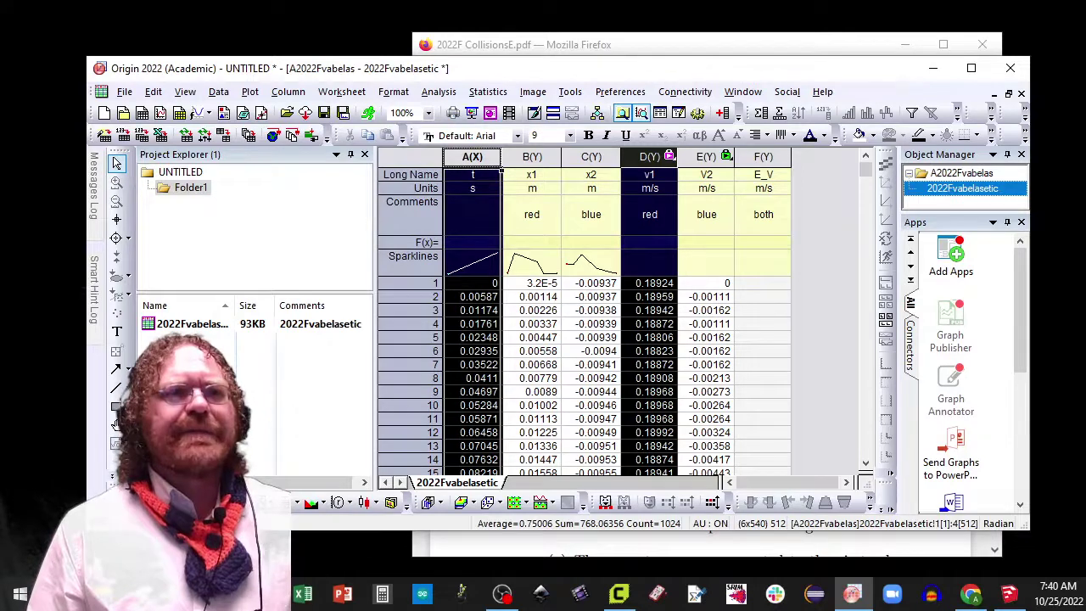
left_click(311, 502)
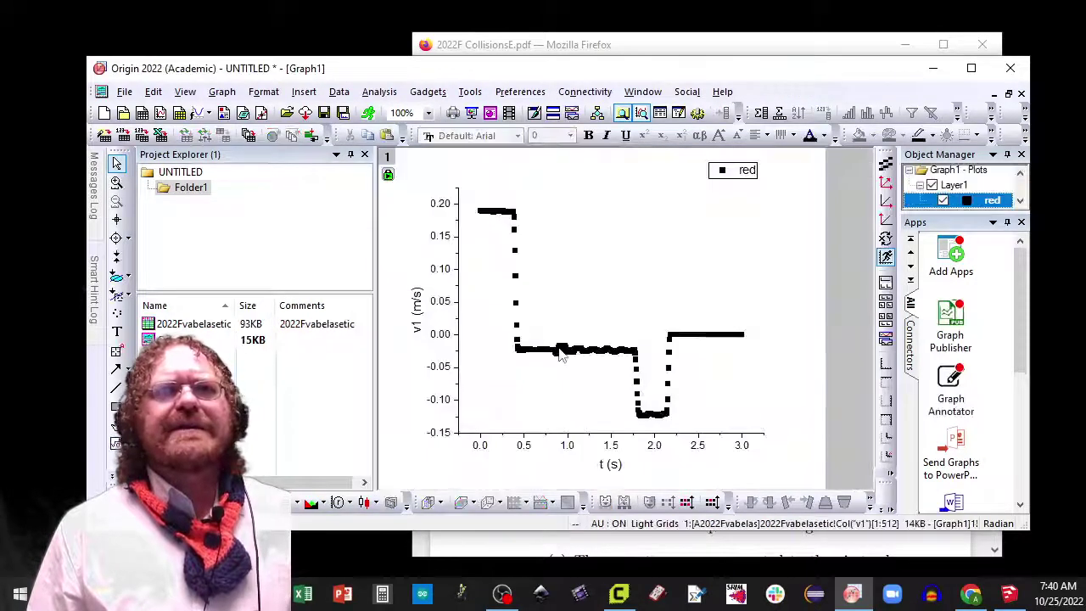
double_click(618, 355)
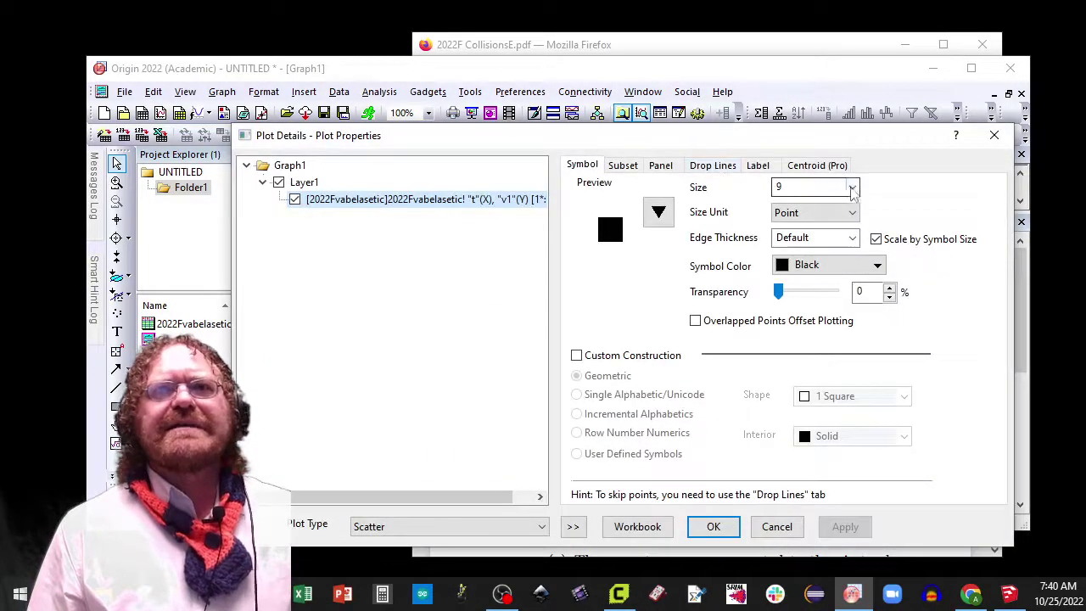
left_click(841, 185)
left_click(813, 230)
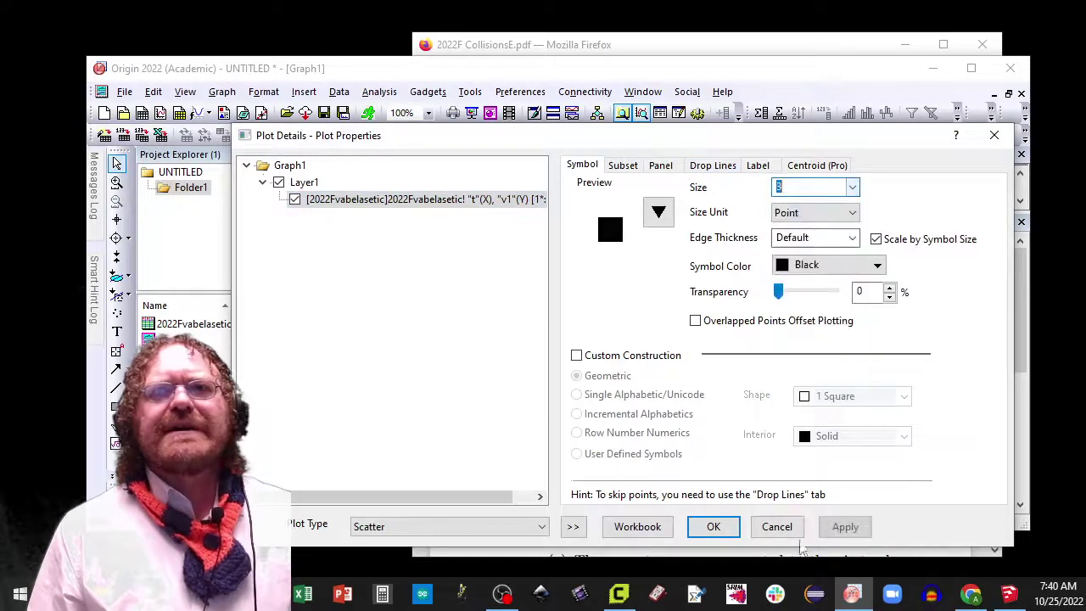
left_click(712, 526)
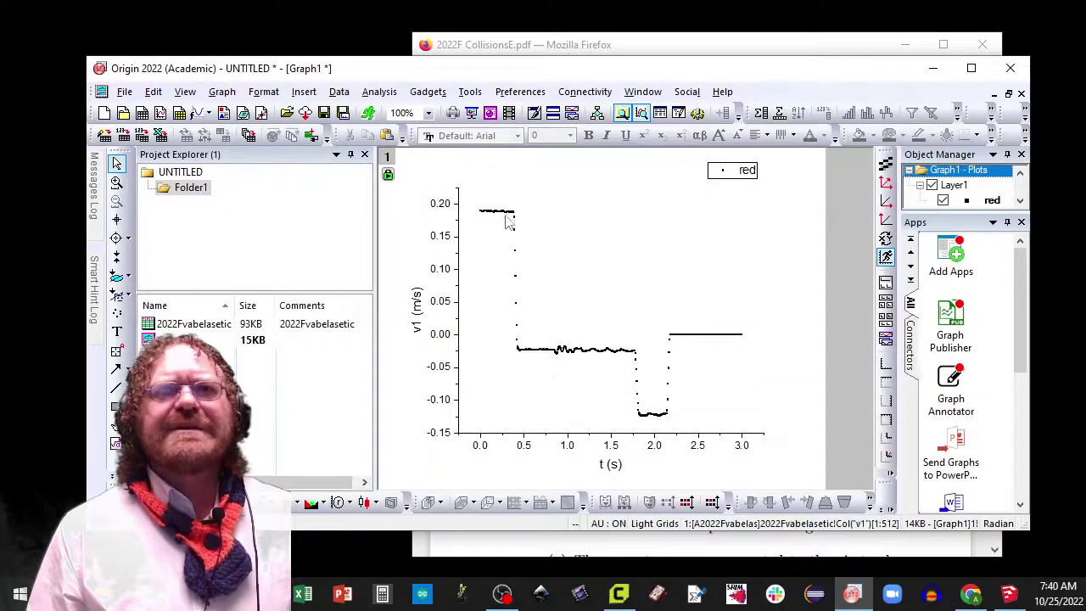
mouse_move(493, 212)
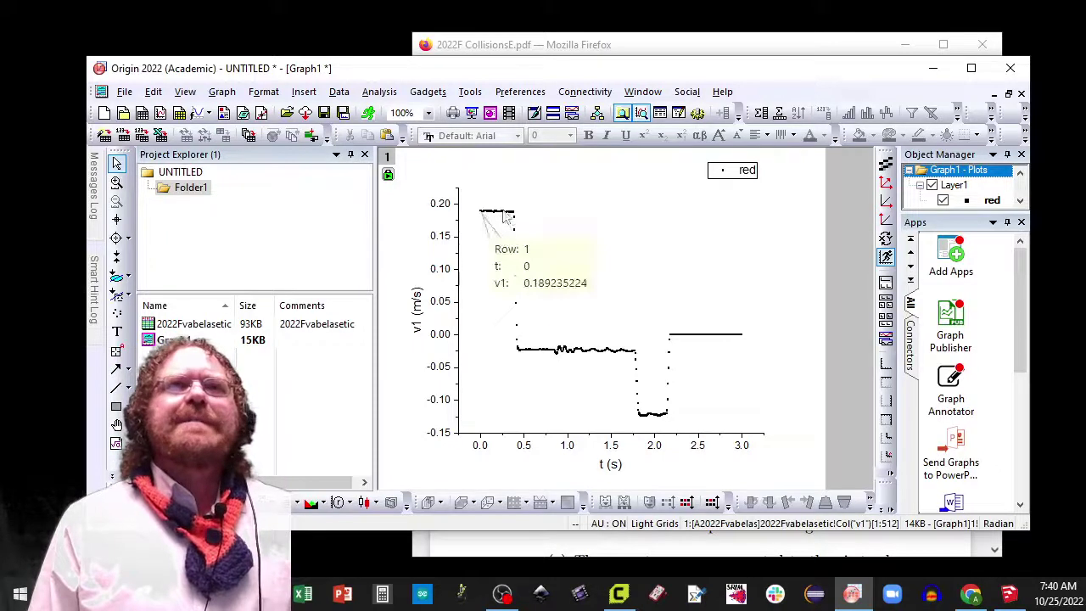
- Select the top v1 plateau and report its statistics: N 45, mean 0.18861, SD 6.81446E-4
left_click(117, 276)
left_click_drag(482, 207, 510, 224)
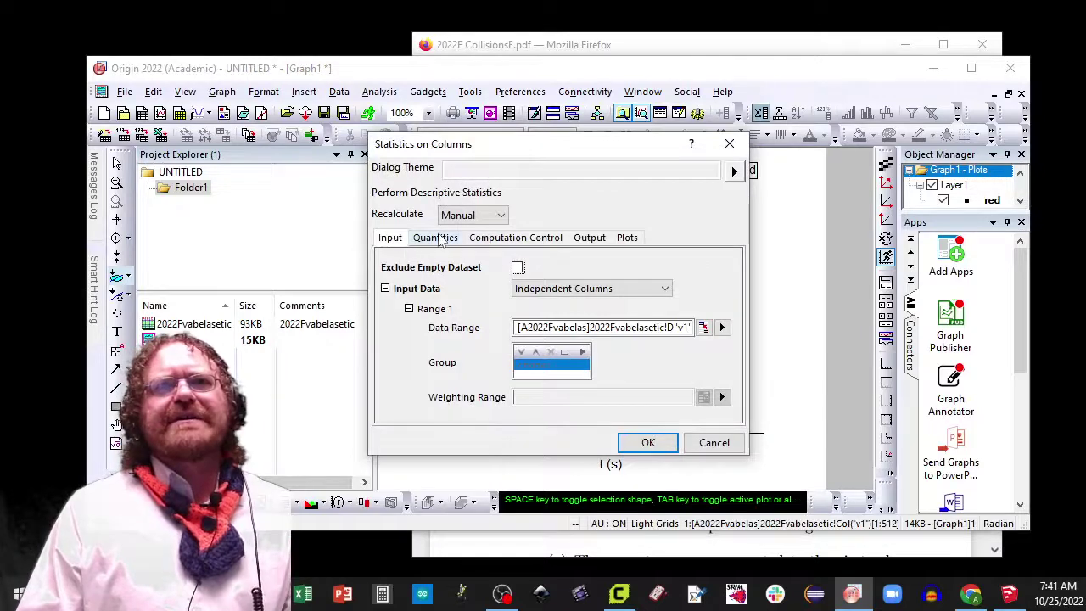
left_click(435, 238)
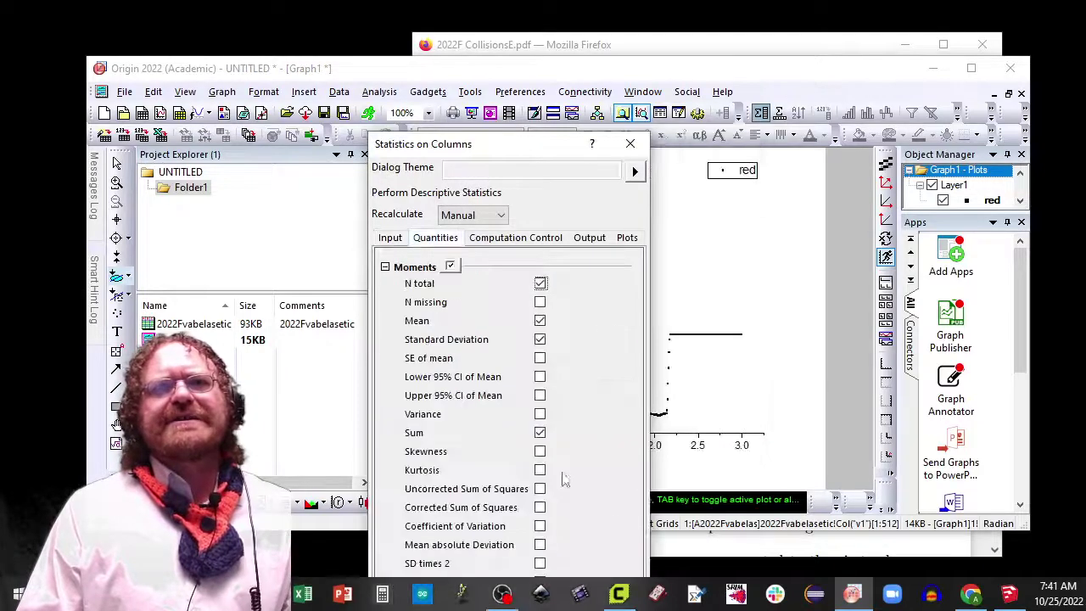
left_click(388, 240)
left_click(650, 442)
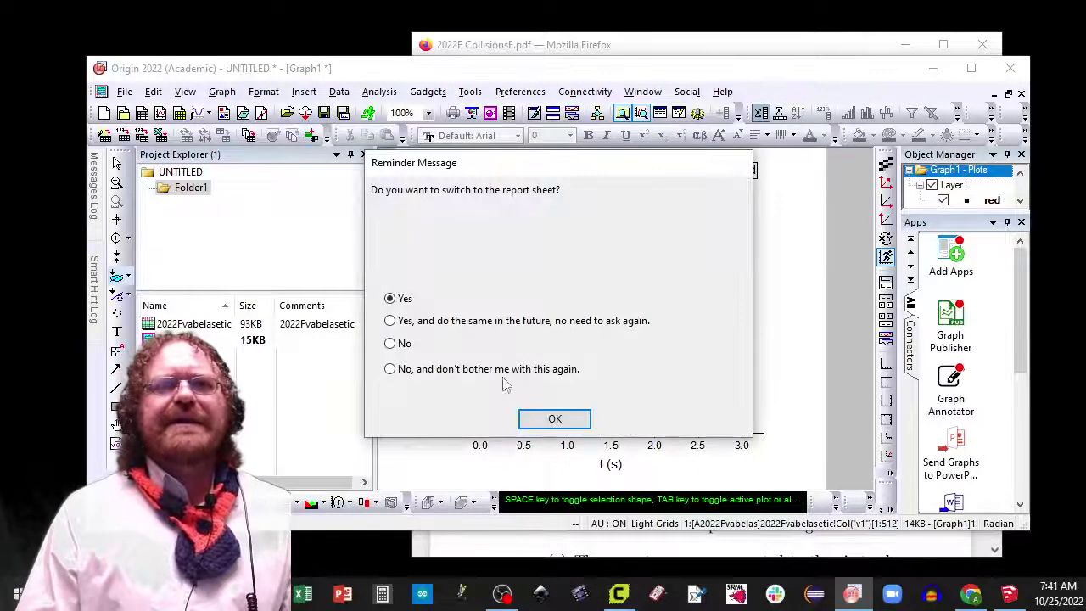
left_click(565, 424)
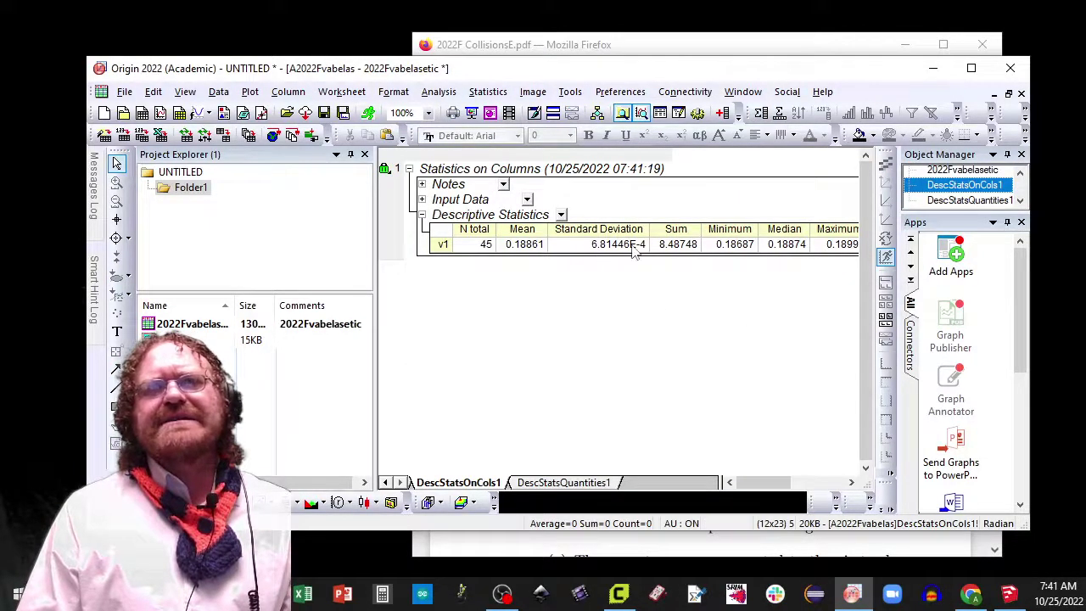
- Back on the 2022Fvabelasetic sheet, set column E_V's formula to the constant 7e-4
left_click(386, 482)
left_click(471, 483)
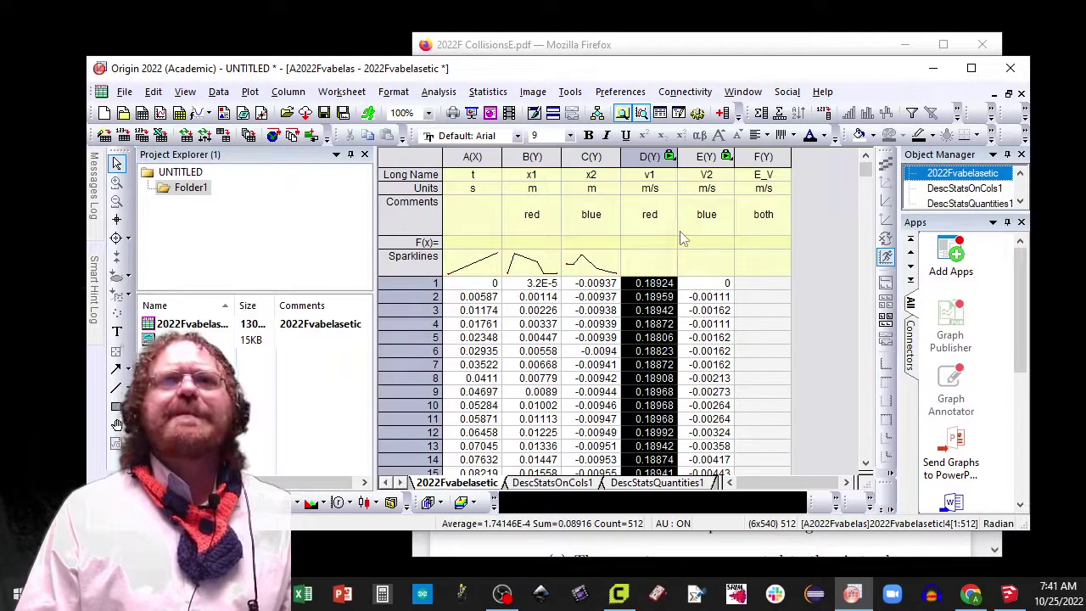
double_click(759, 244)
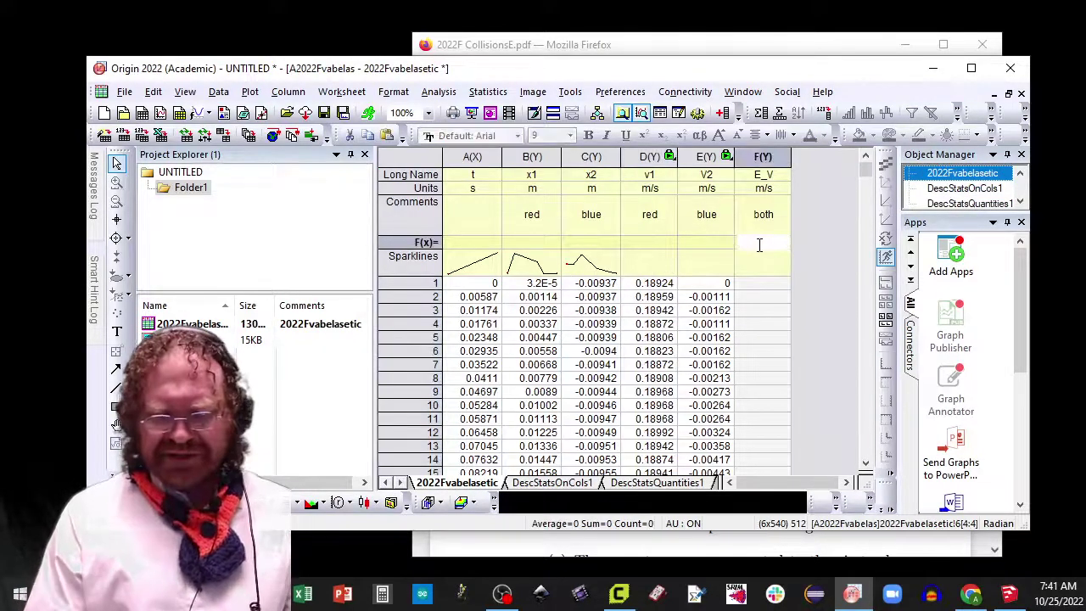
type("7e-4")
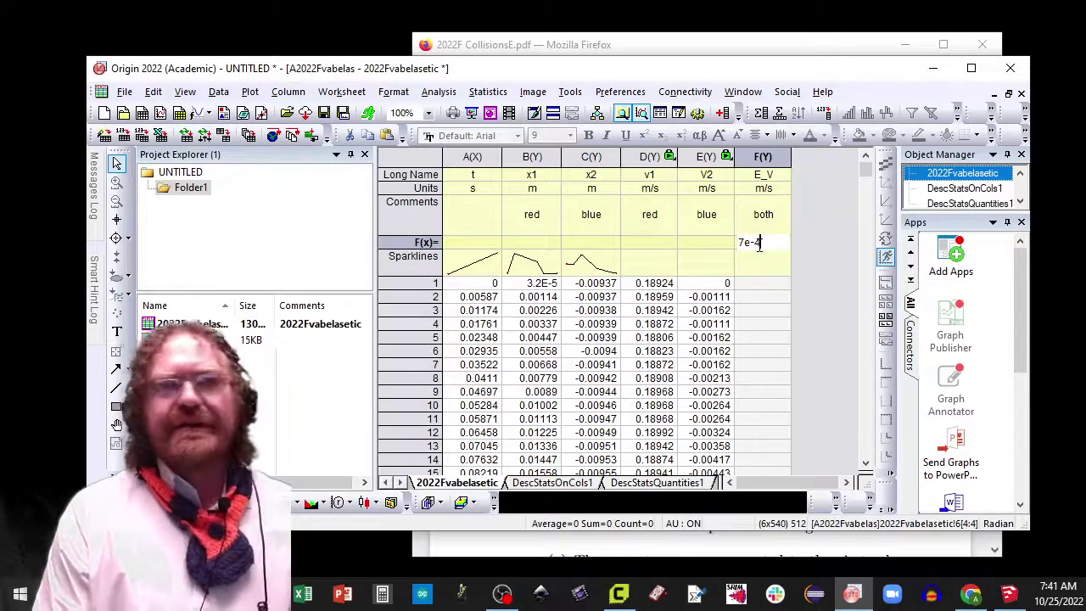
key("Return")
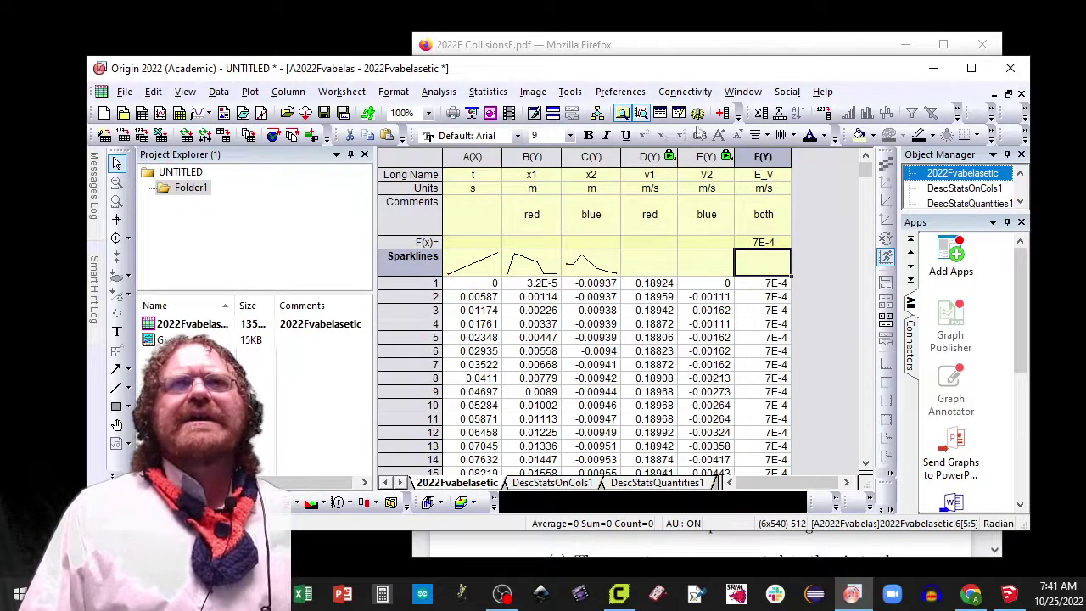
- Add six new columns named K1, E_K1, K2, E_K2, TE and ET
left_click(722, 114)
left_click(722, 114)
left_click(722, 113)
left_click(722, 114)
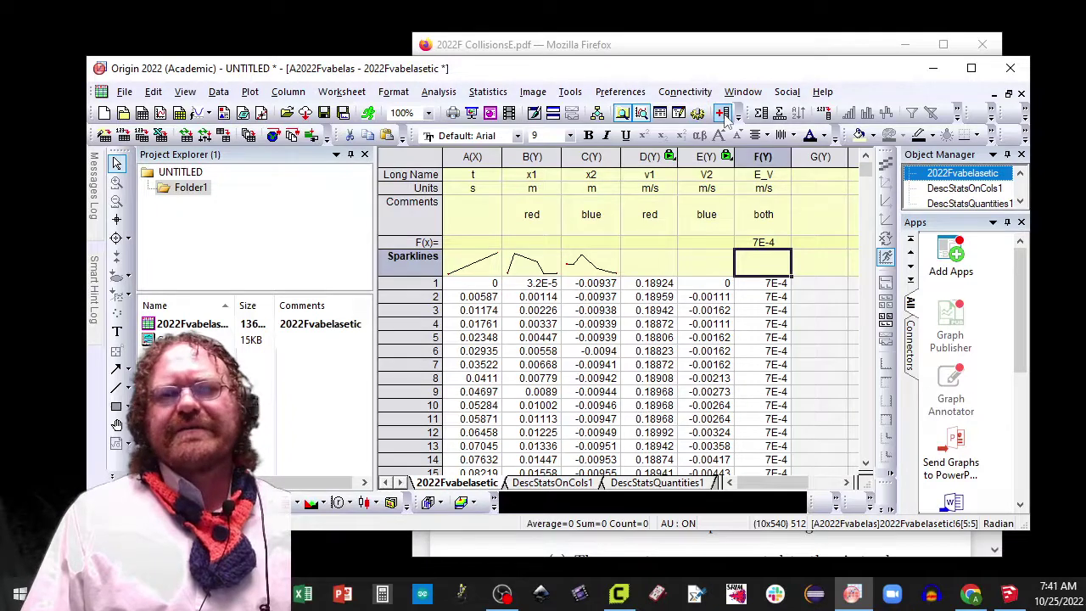
left_click_drag(778, 485, 835, 485)
left_click(534, 179)
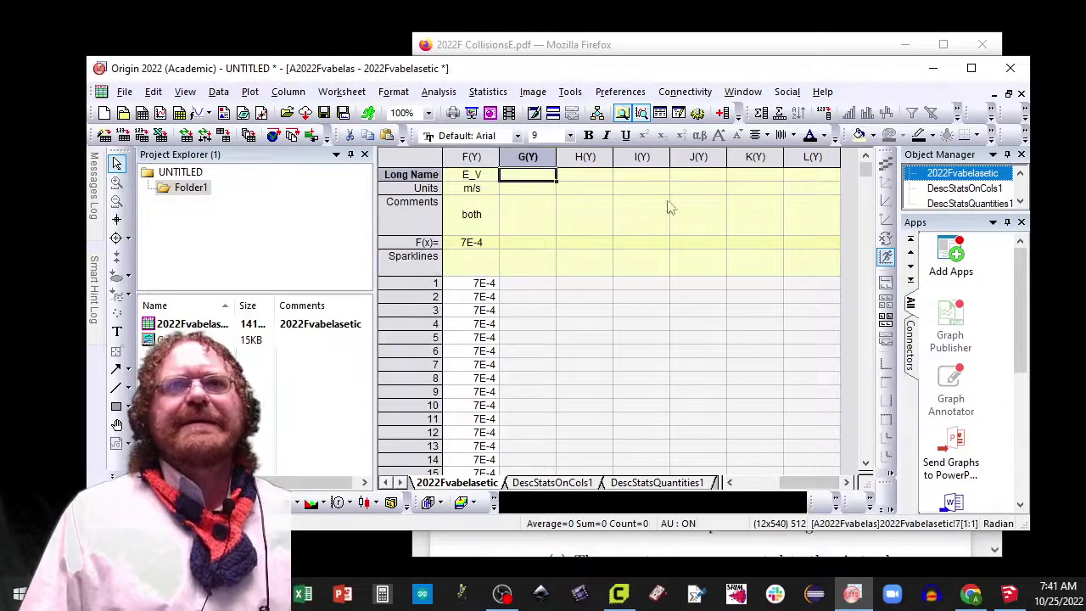
type("K1")
key("Tab")
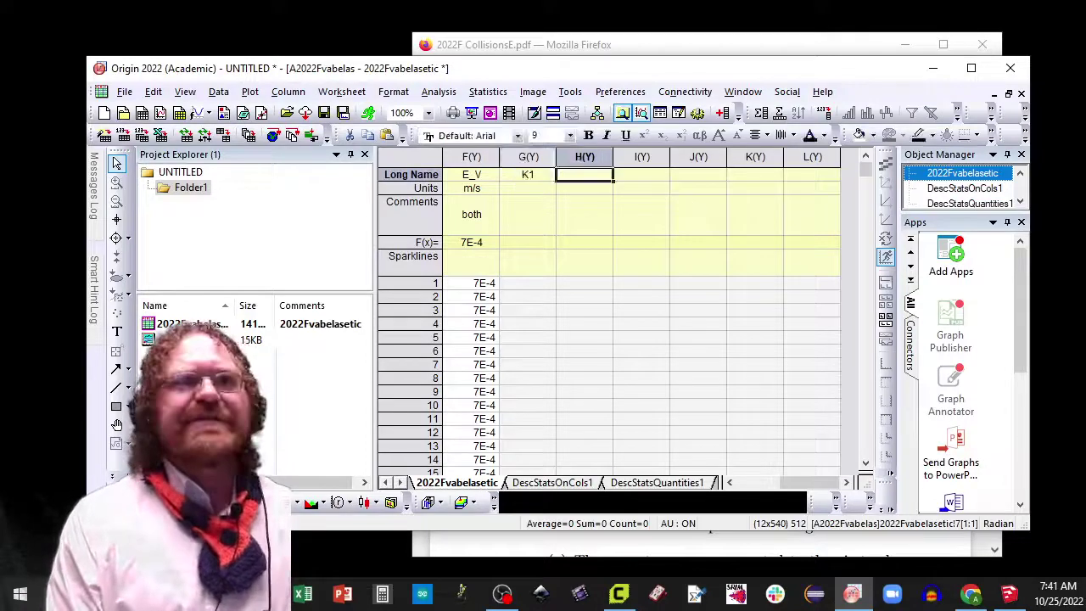
type("E_K1")
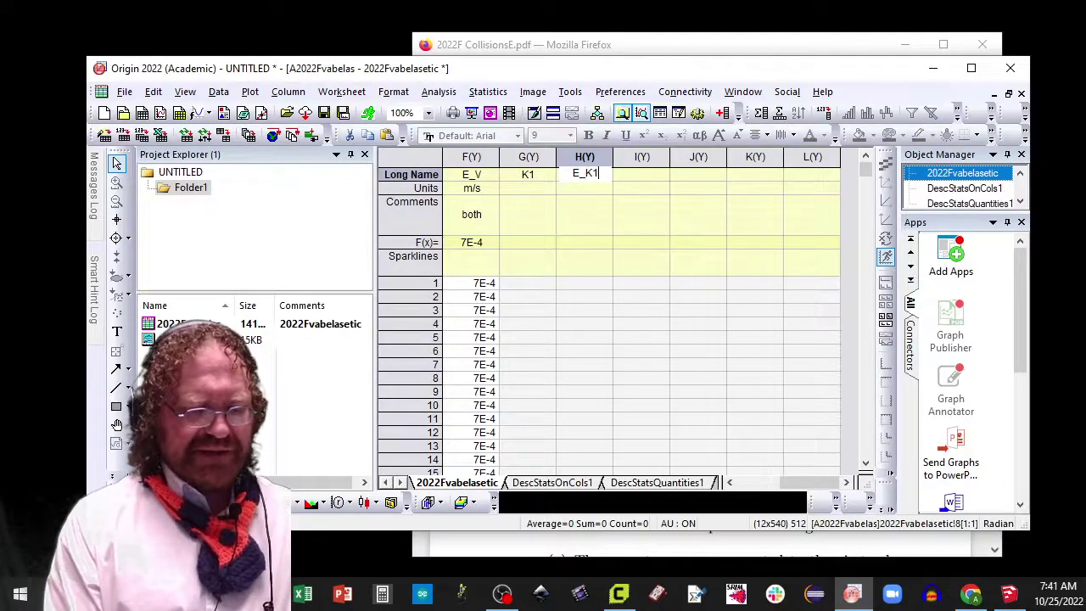
key("Tab")
type("K2")
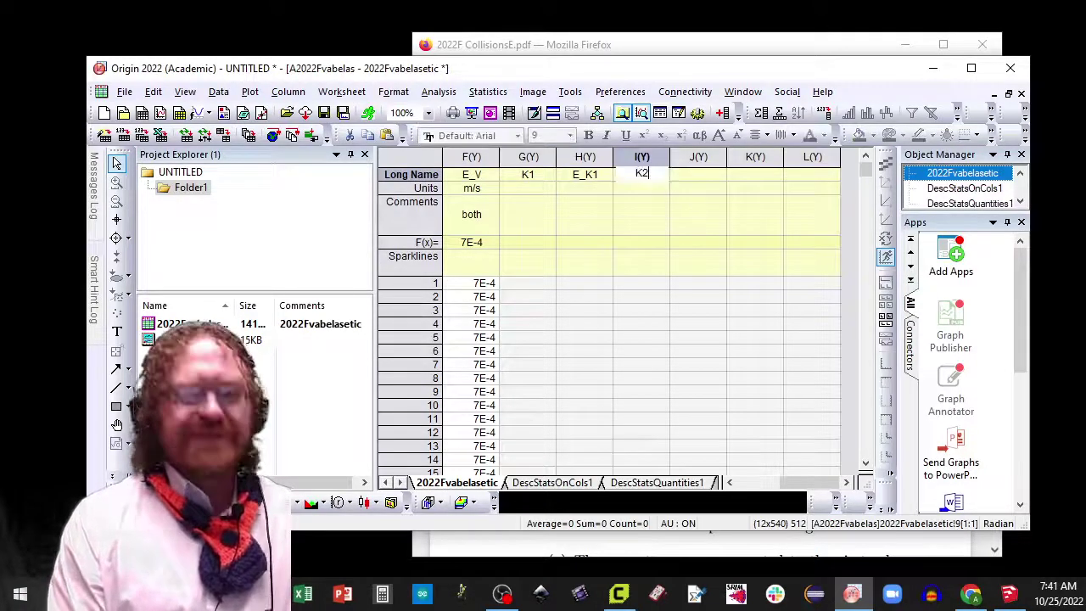
key("Tab")
type("E_K2")
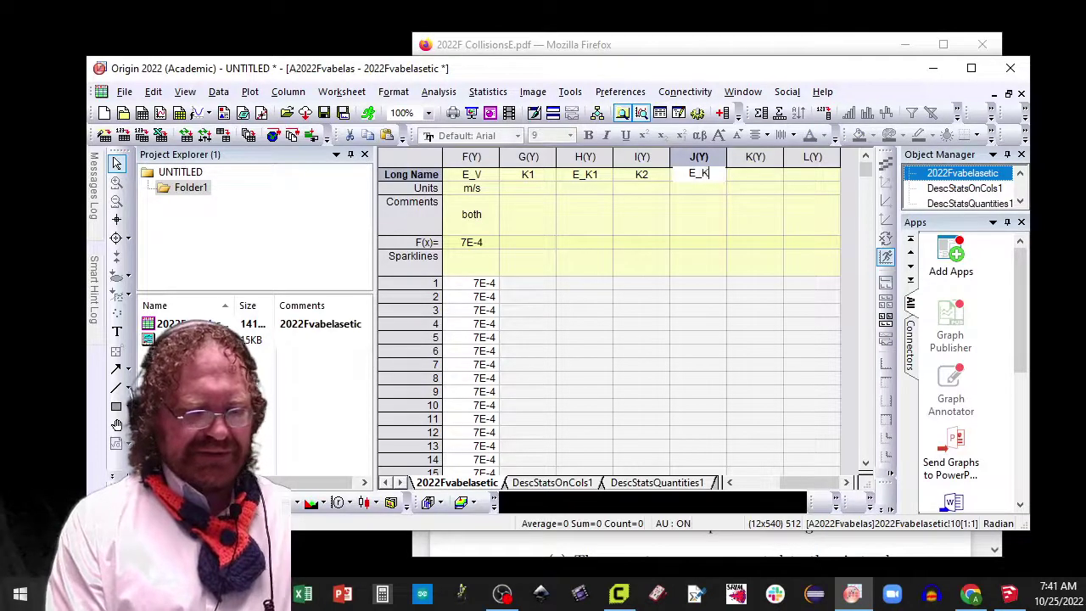
key("Tab")
type("TE")
key("Tab")
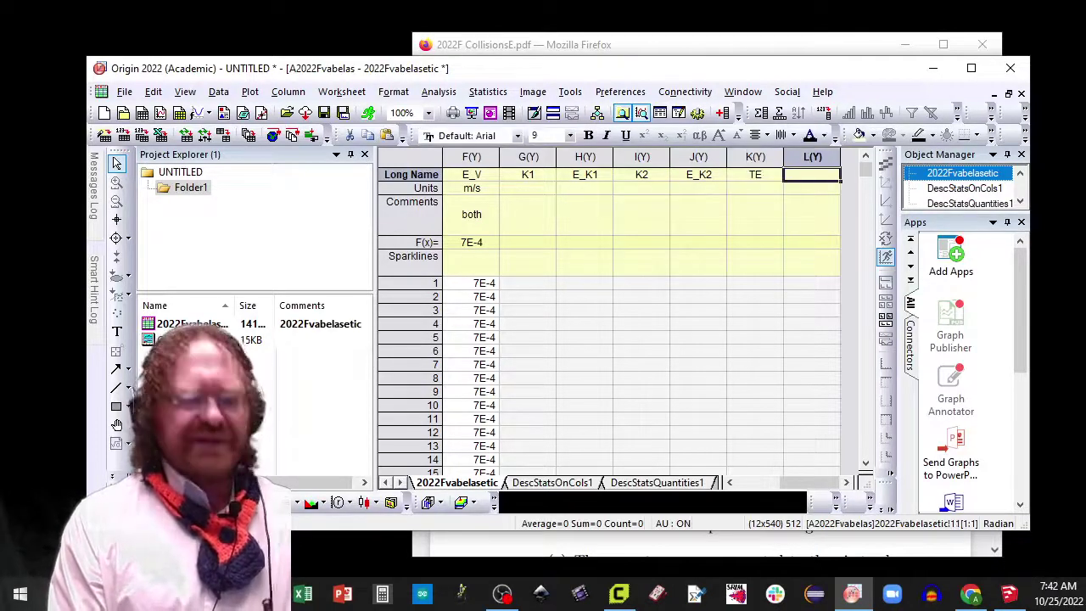
type("ET")
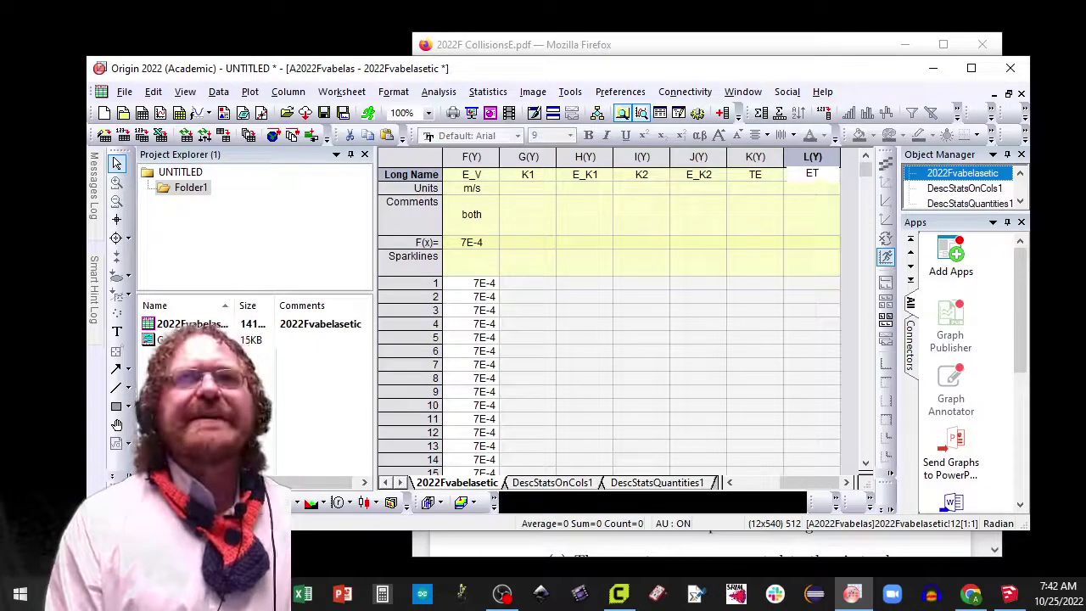
- Set the units of all six new columns to J
left_click(755, 188)
key("Left")
key("Left")
key("Left")
key("Left")
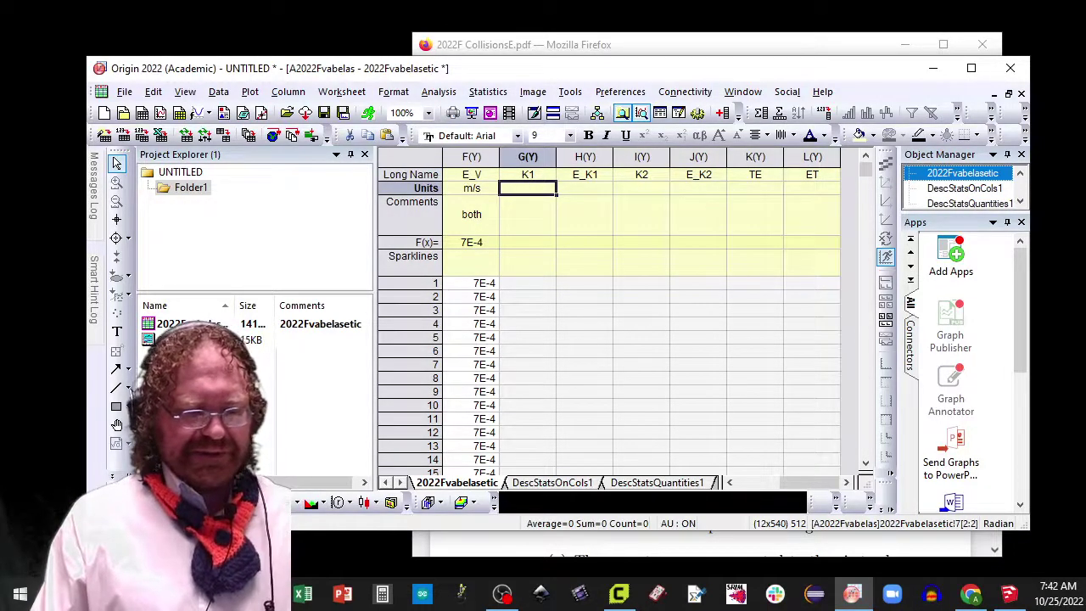
type("J")
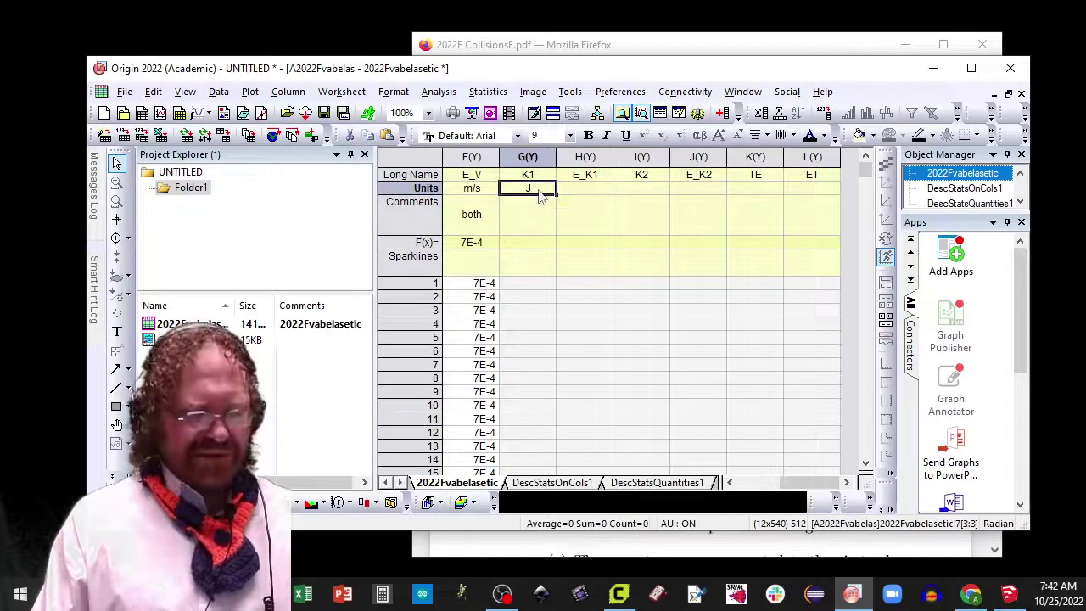
left_click(577, 194)
type("J")
left_click(636, 191)
type("J")
left_click(697, 191)
type("J")
left_click(754, 190)
type("J")
left_click(810, 190)
type("J")
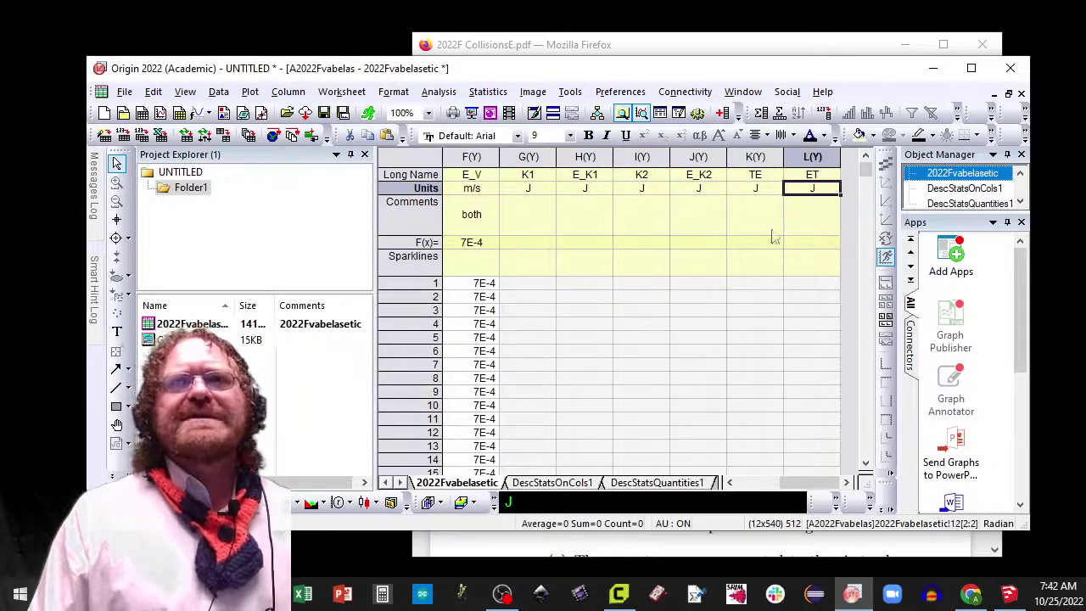
left_click(531, 217)
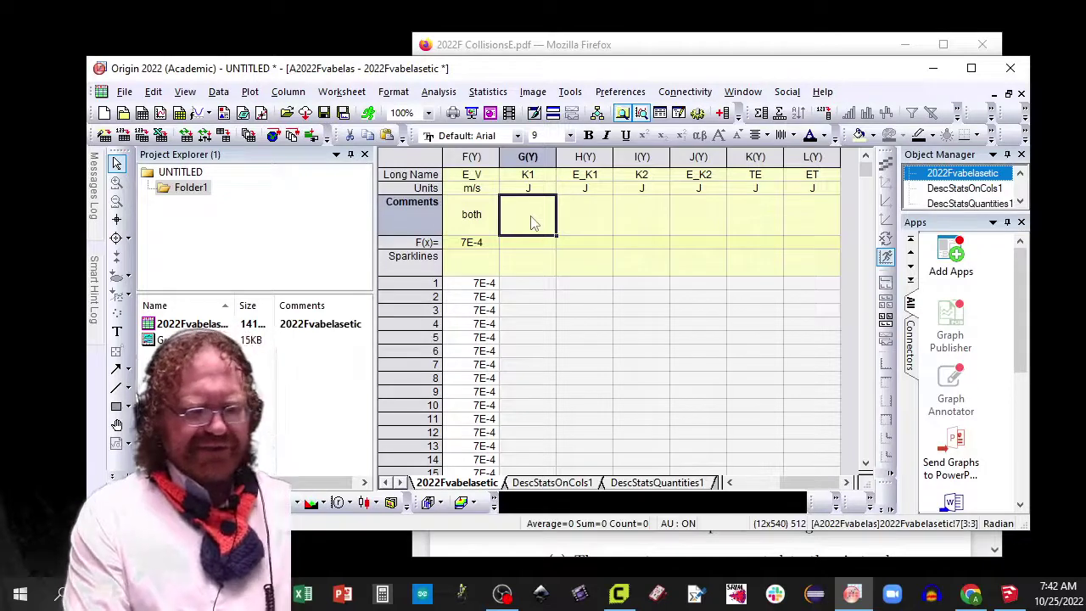
- Comment column K1 with 'red = .342 kg' and column K2 with 'blue = .482 kg'
type("red")
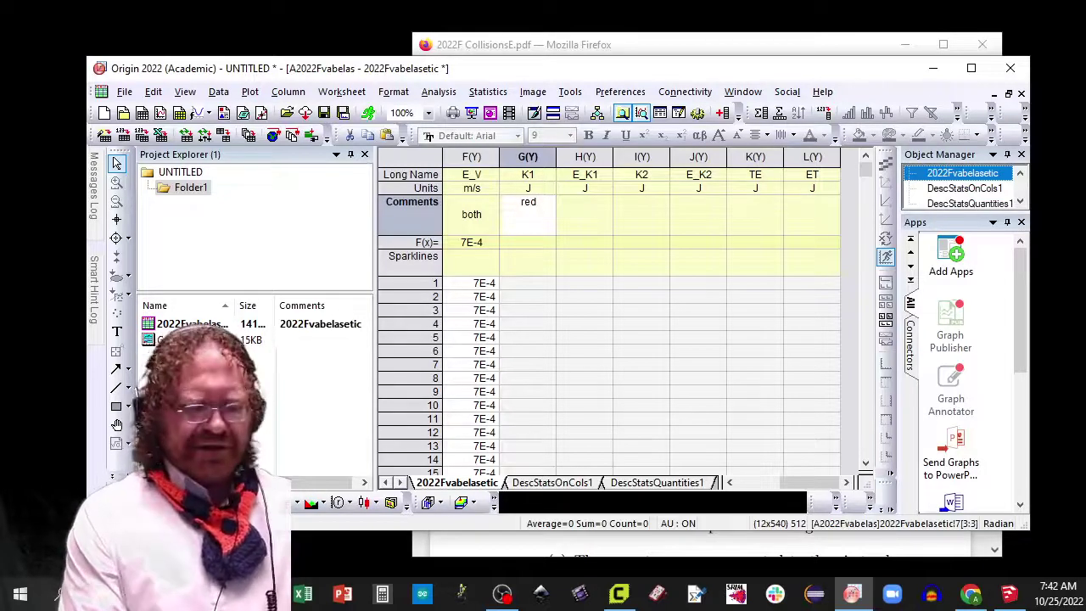
type(" =")
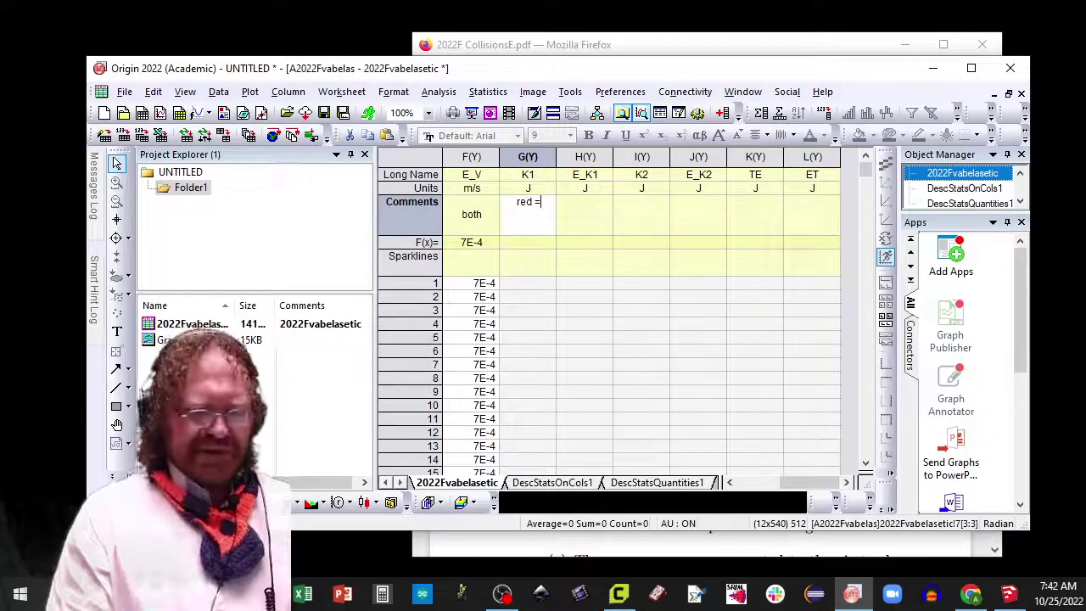
type(" 248")
key("BackSpace")
type("2 kg")
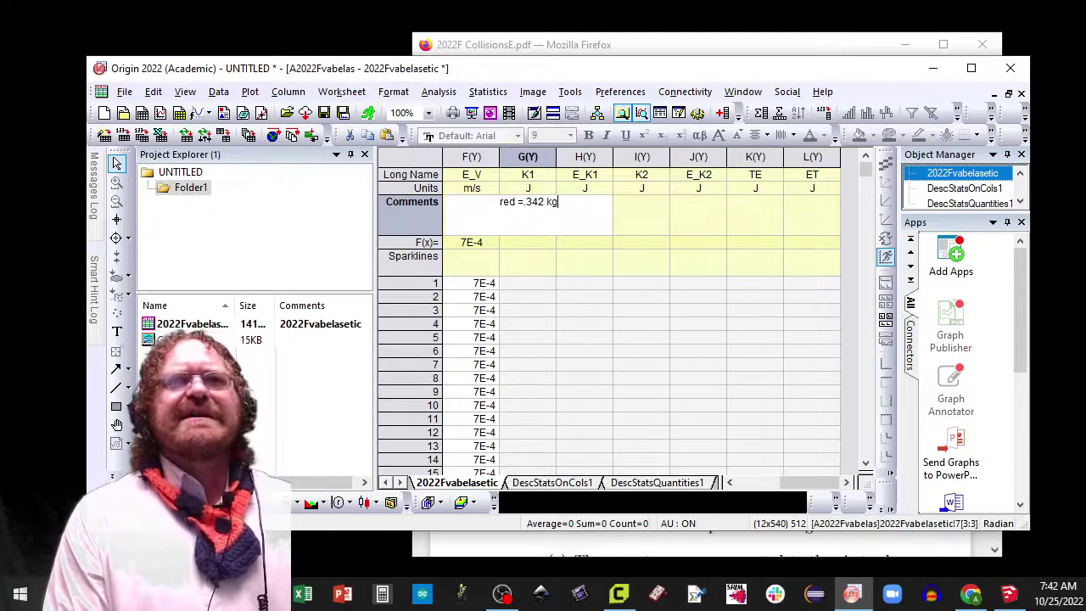
left_click(531, 223)
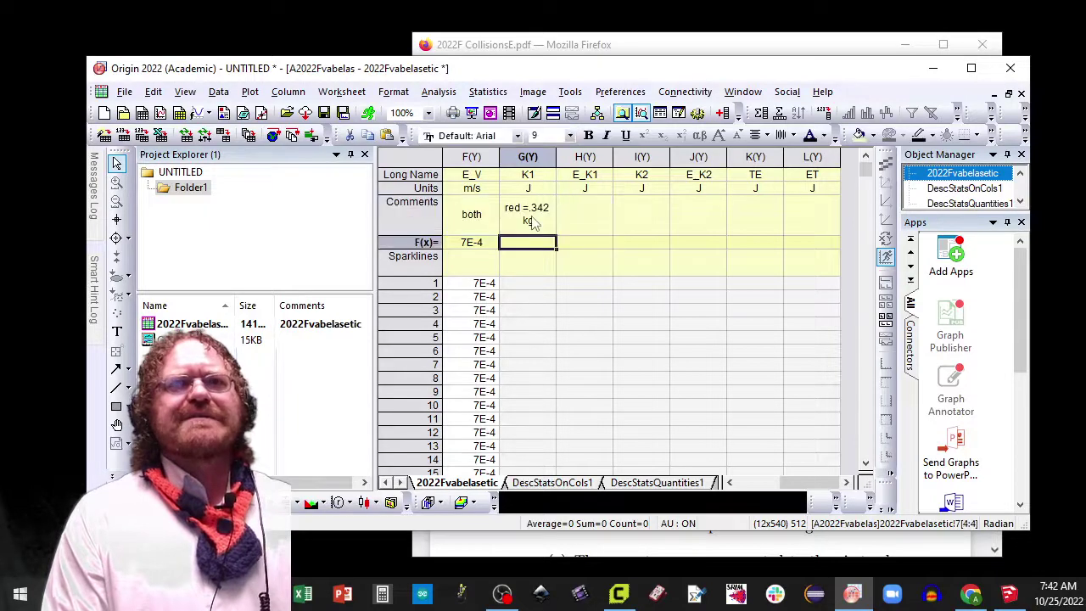
key("Right")
key("Right")
type("blue ")
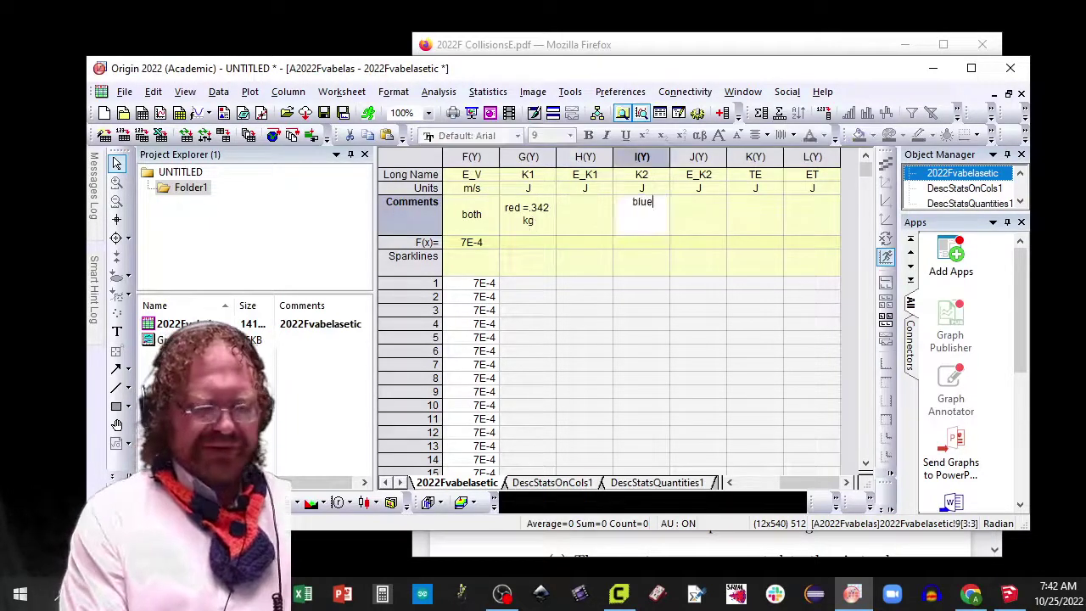
type("= ")
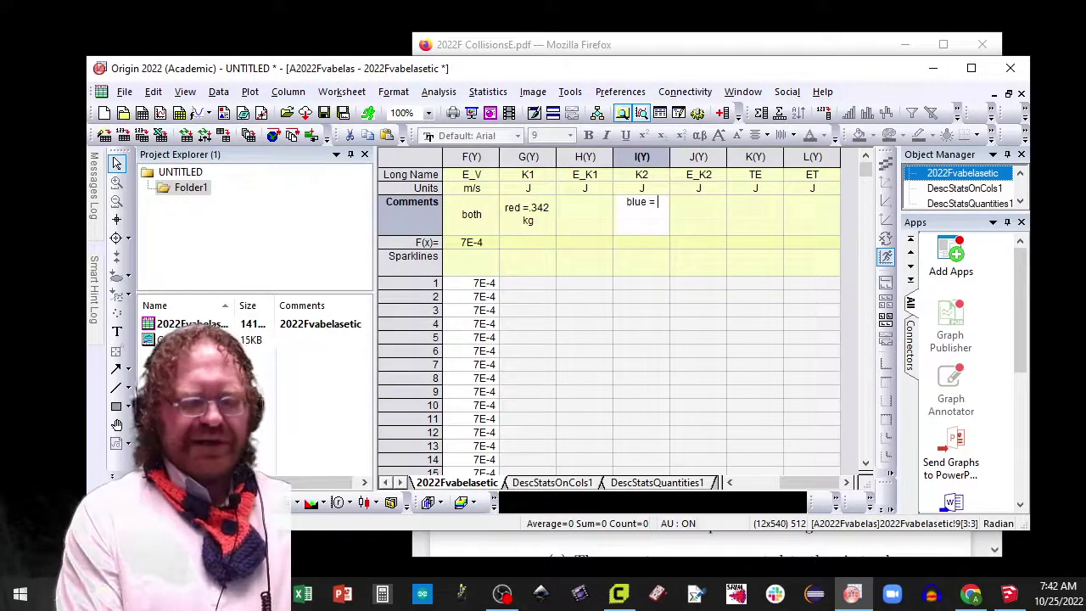
type(".482")
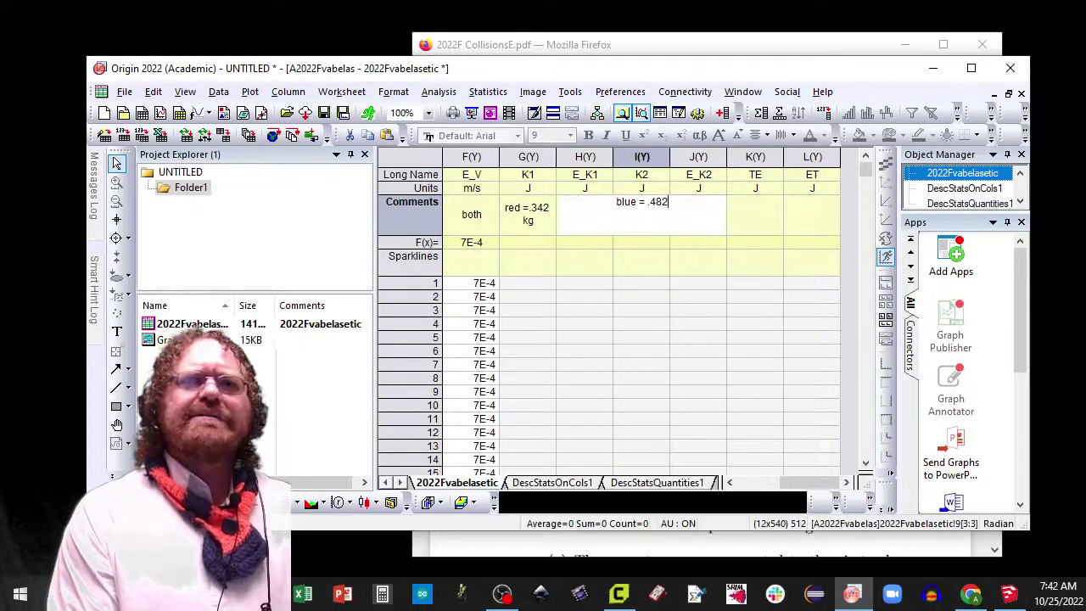
type(" k")
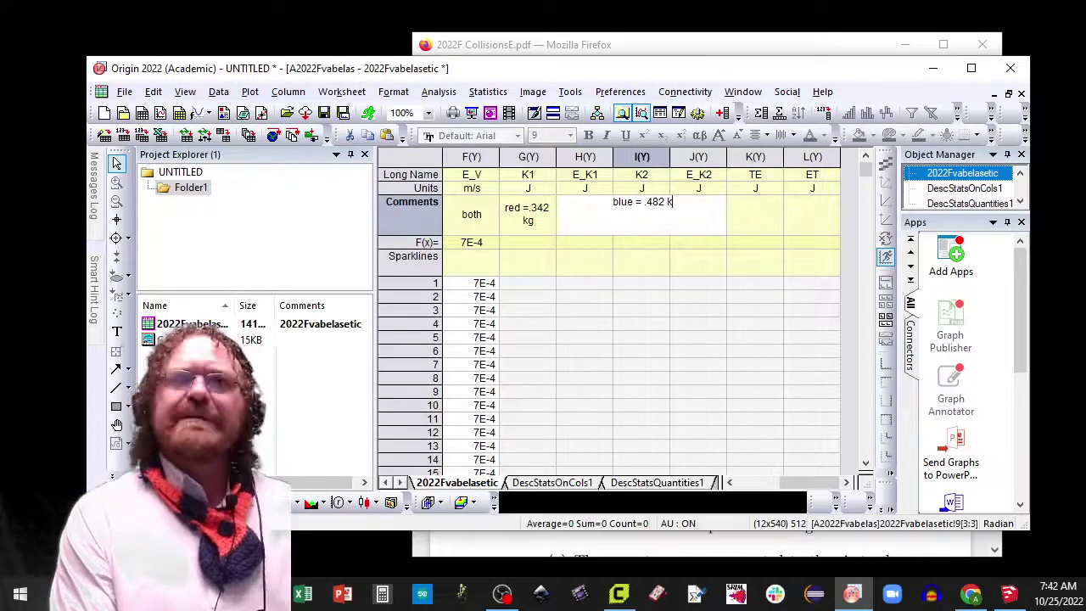
type("g")
key("Return")
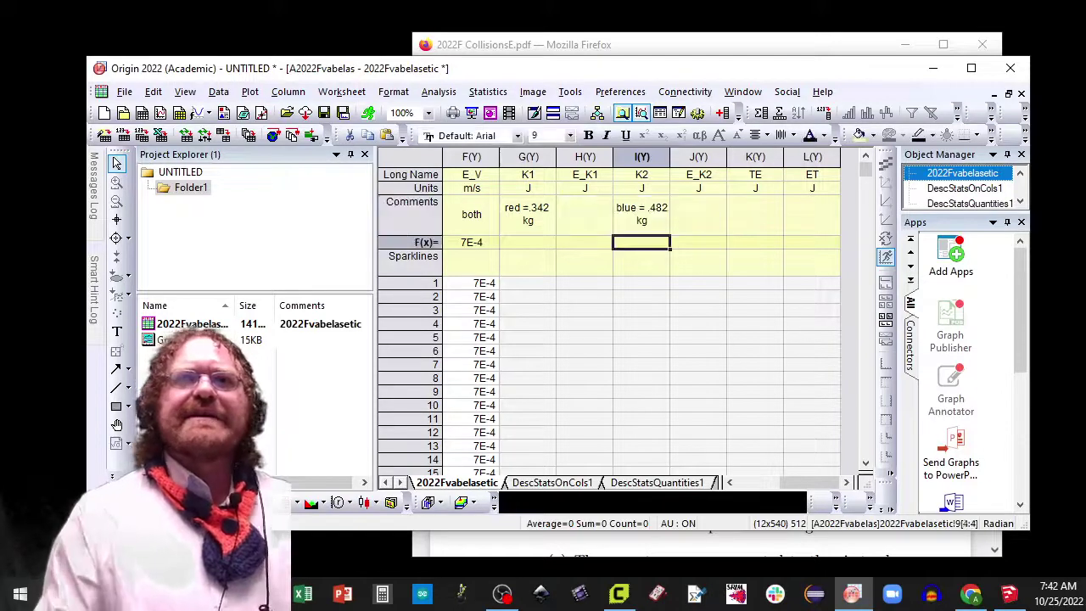
- Fill K1 with the formula 1/2*.342*D^2
left_click(528, 242)
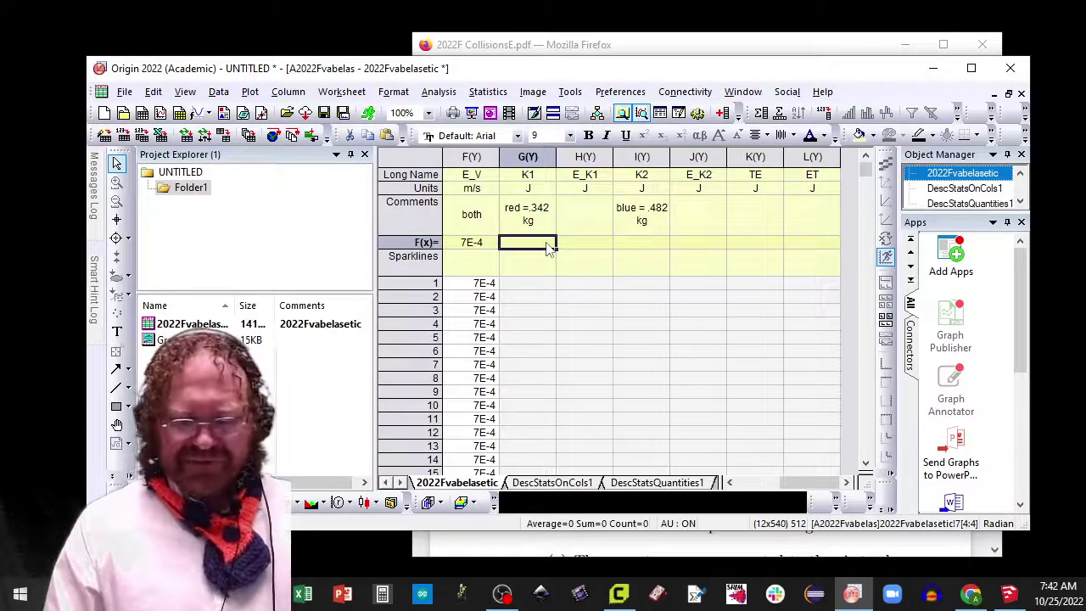
type("1/2*")
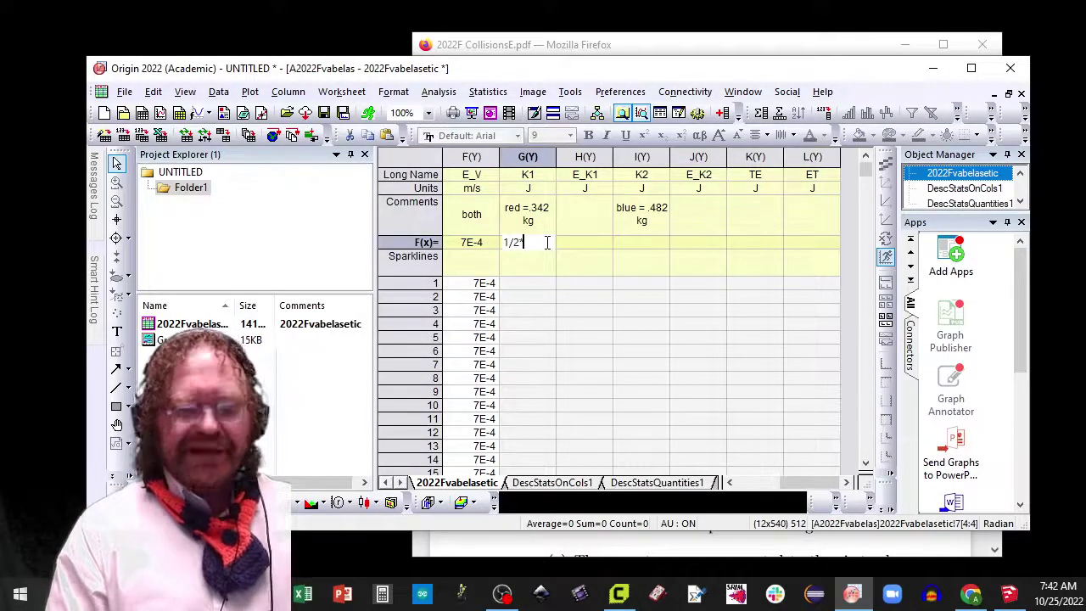
type(".342")
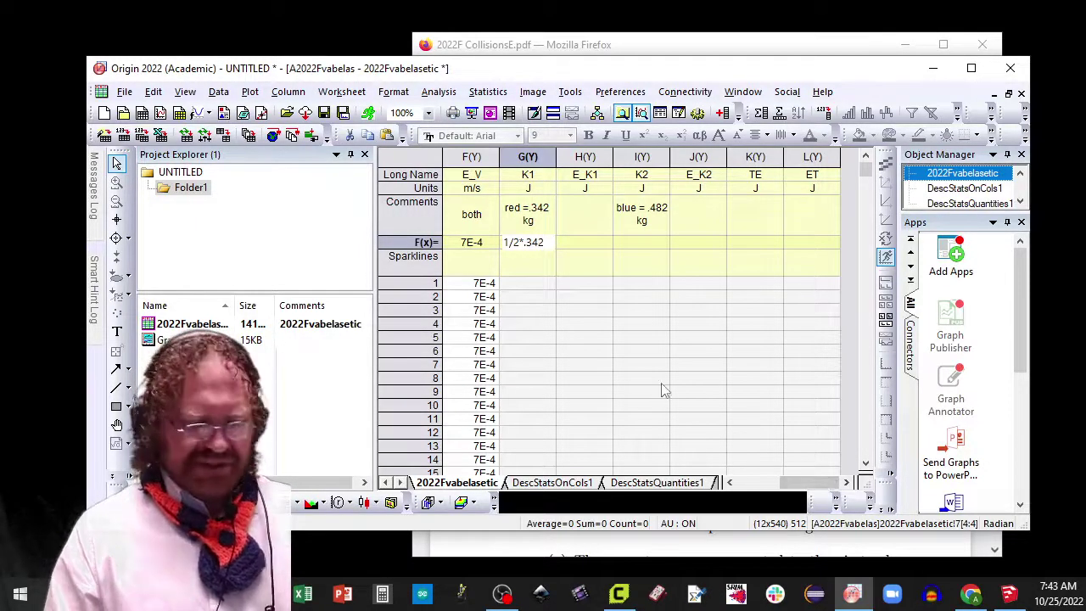
type("D^2")
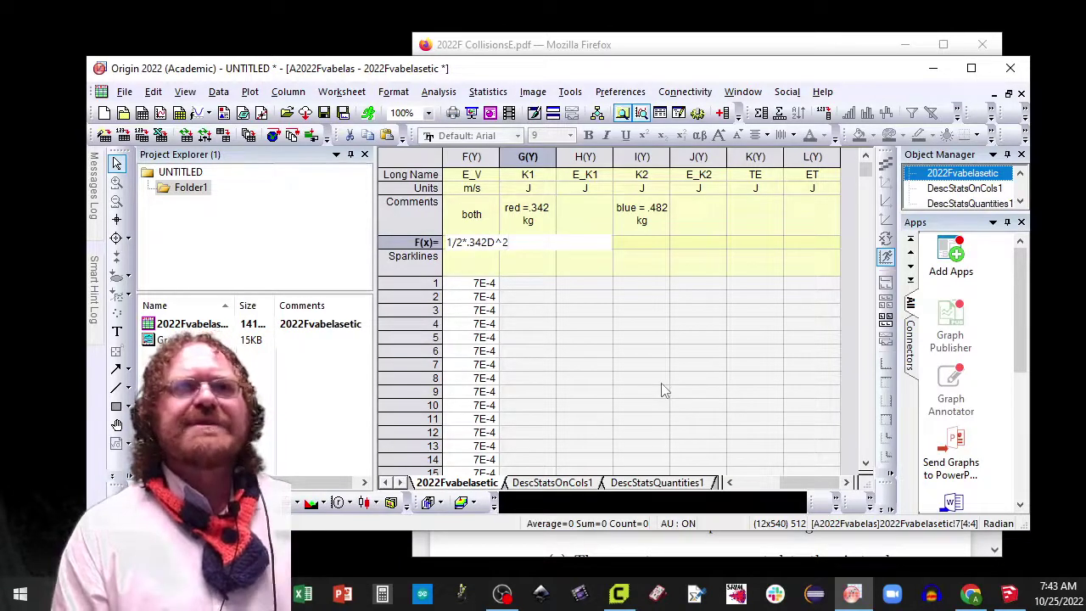
left_click(488, 243)
type("*")
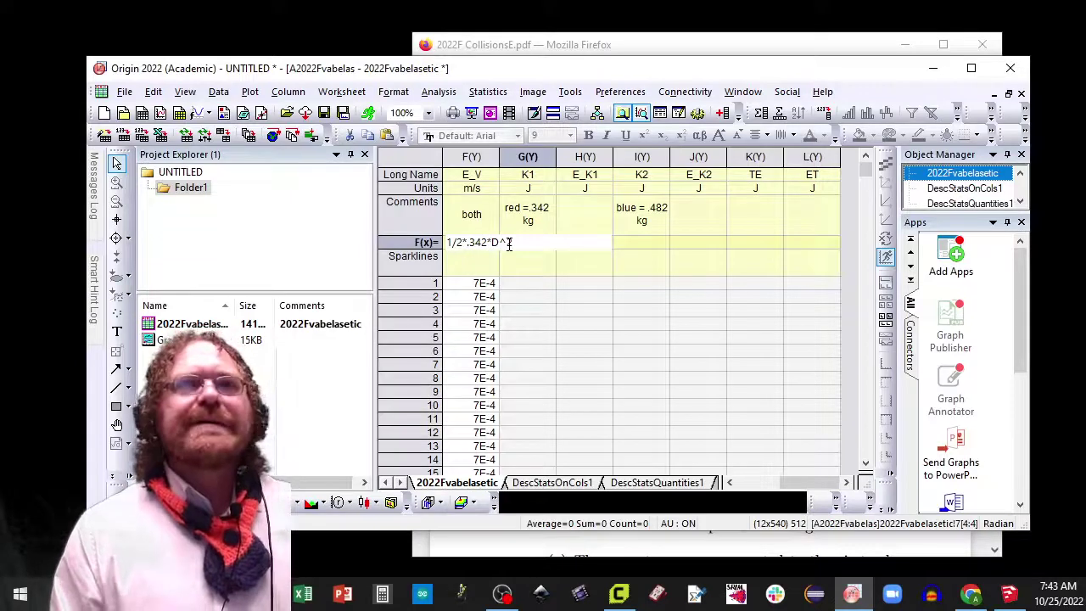
key("Return")
- Fill E_K1 with a formula multiplying .342 by D and F
left_click(602, 245)
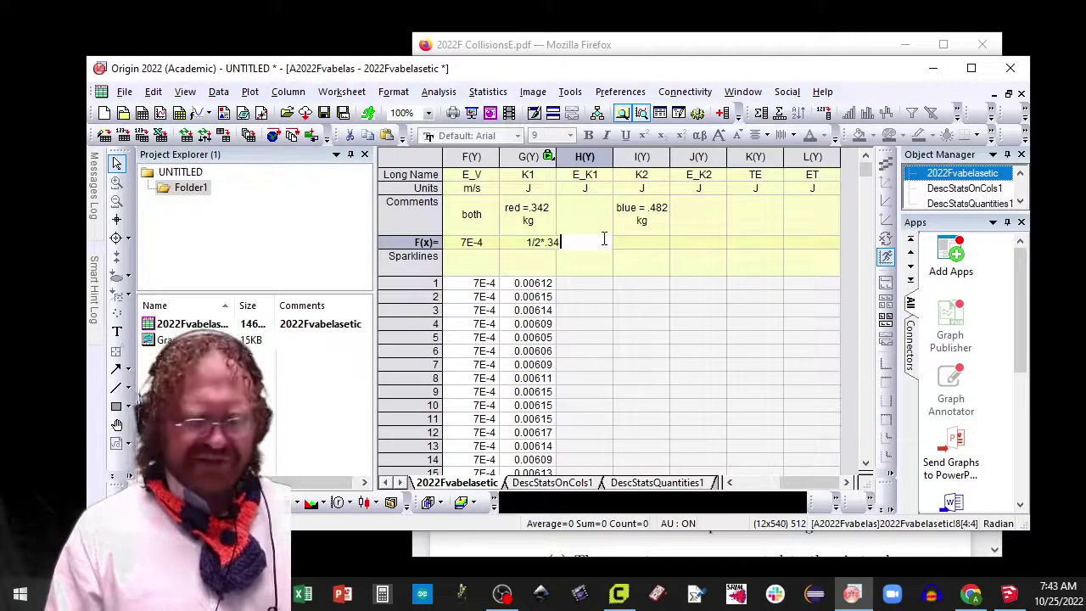
type("1/2*.34.342")
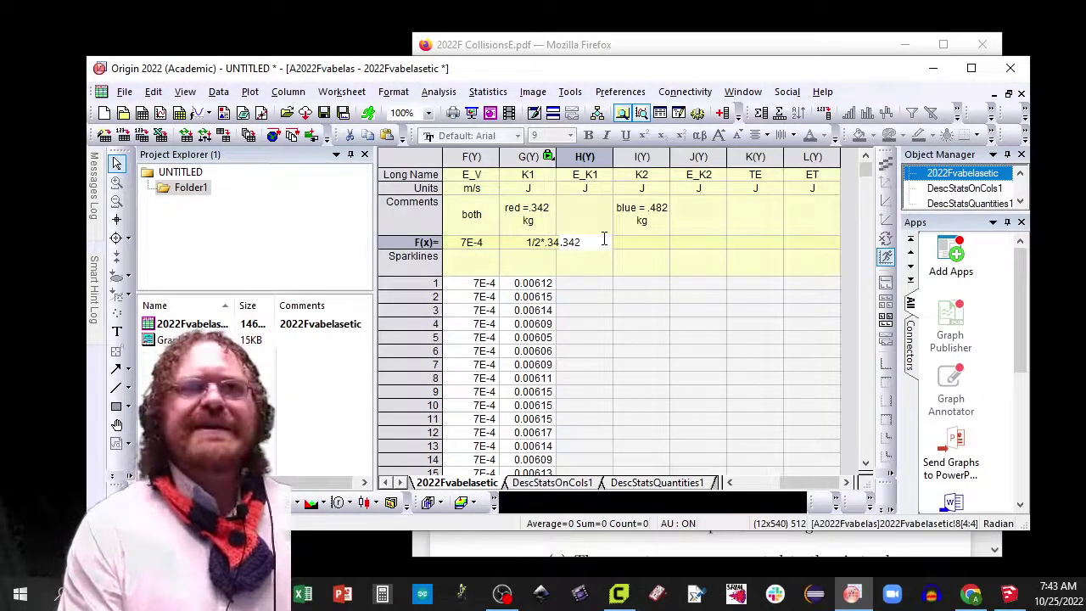
type("*")
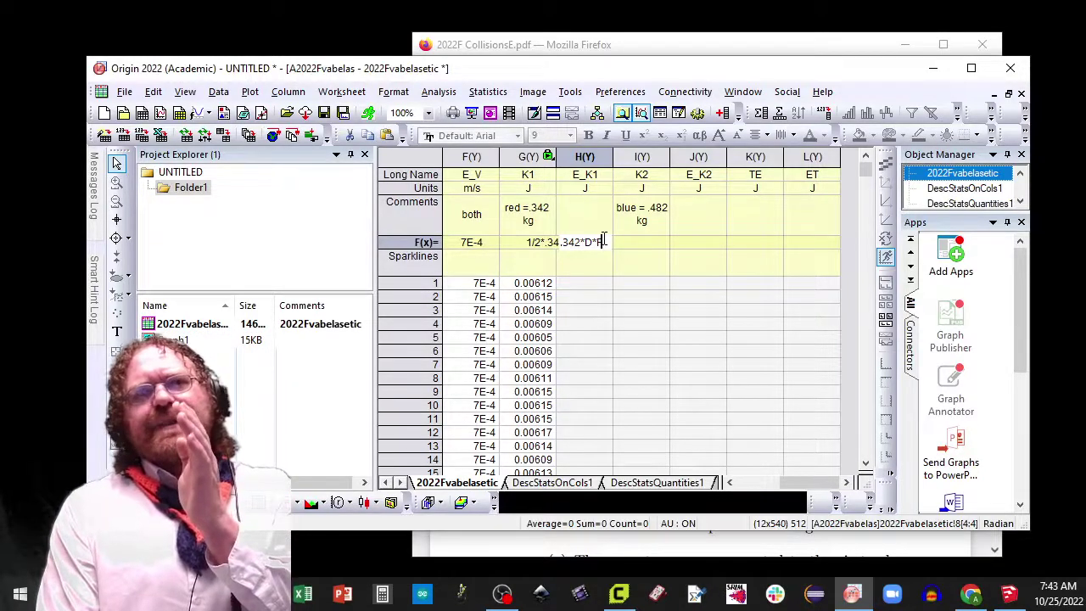
key("Return")
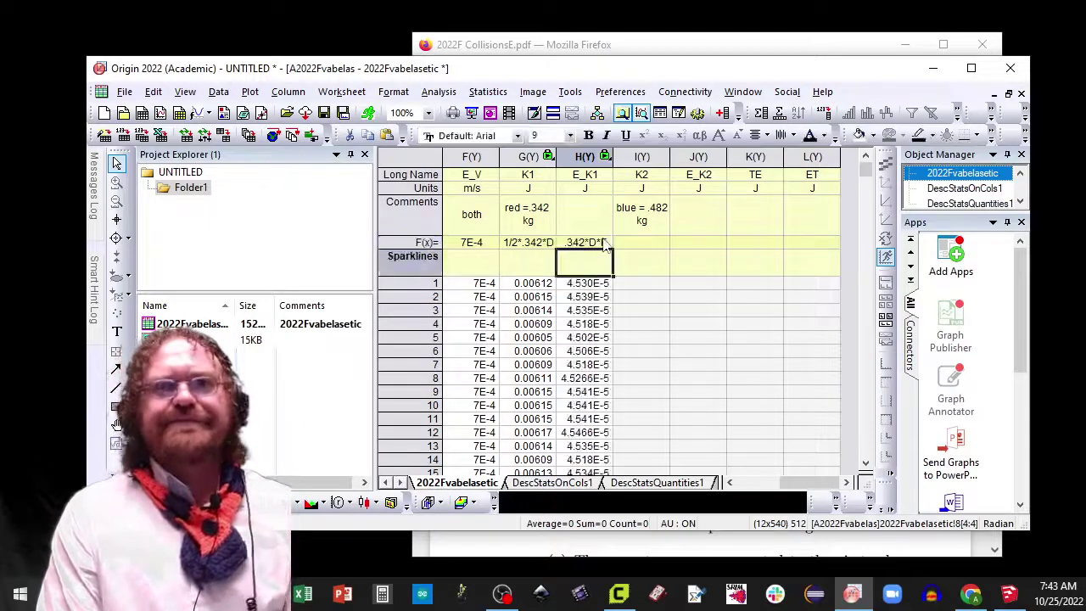
- Fill K2 with the formula 1/2*.482*E^2
left_click(657, 244)
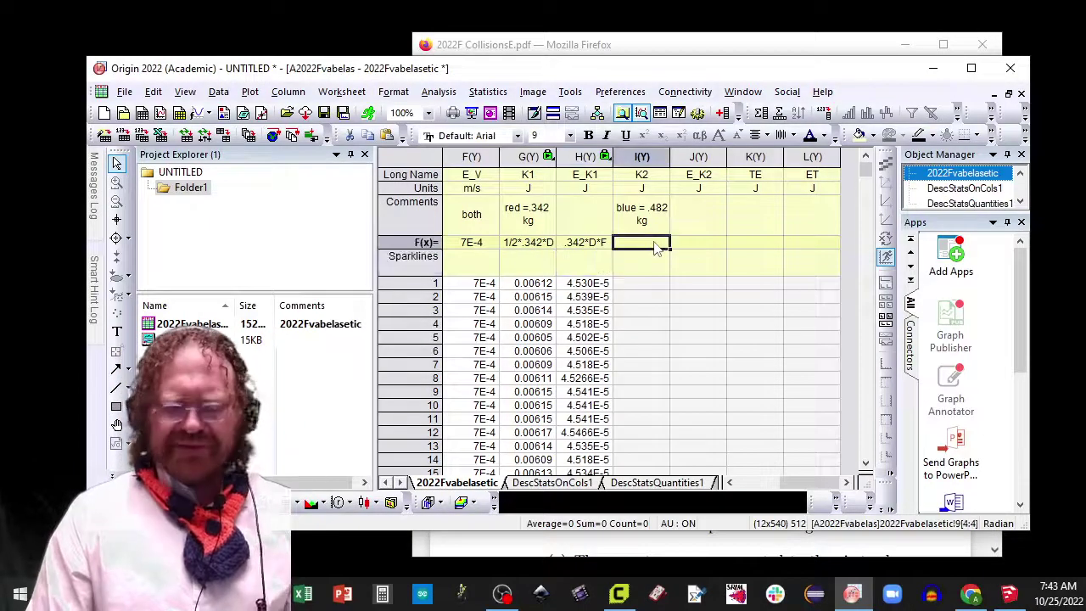
type("1/2*.48")
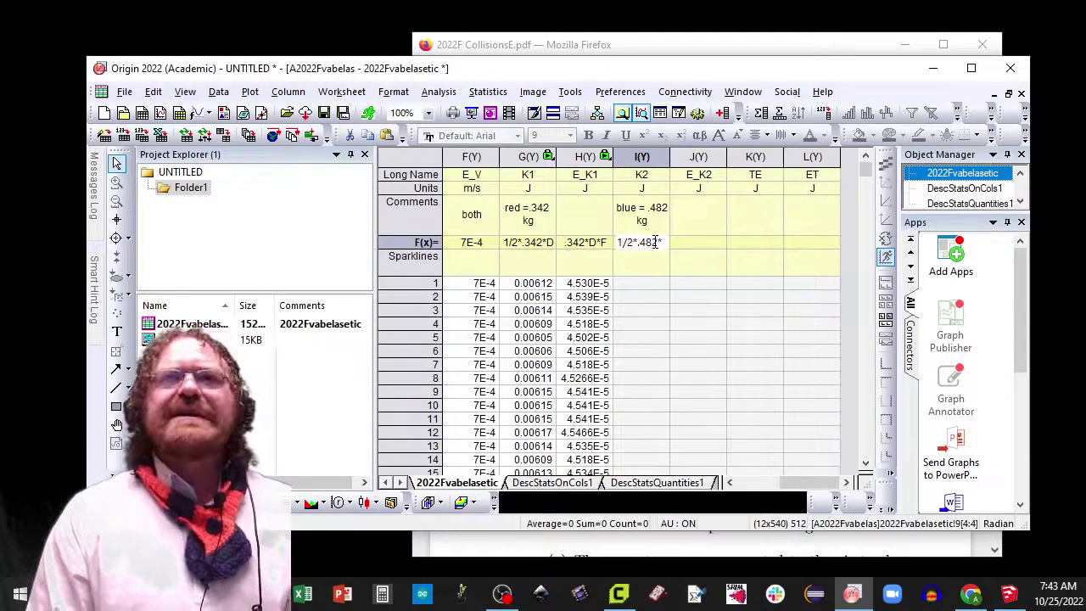
type("2*")
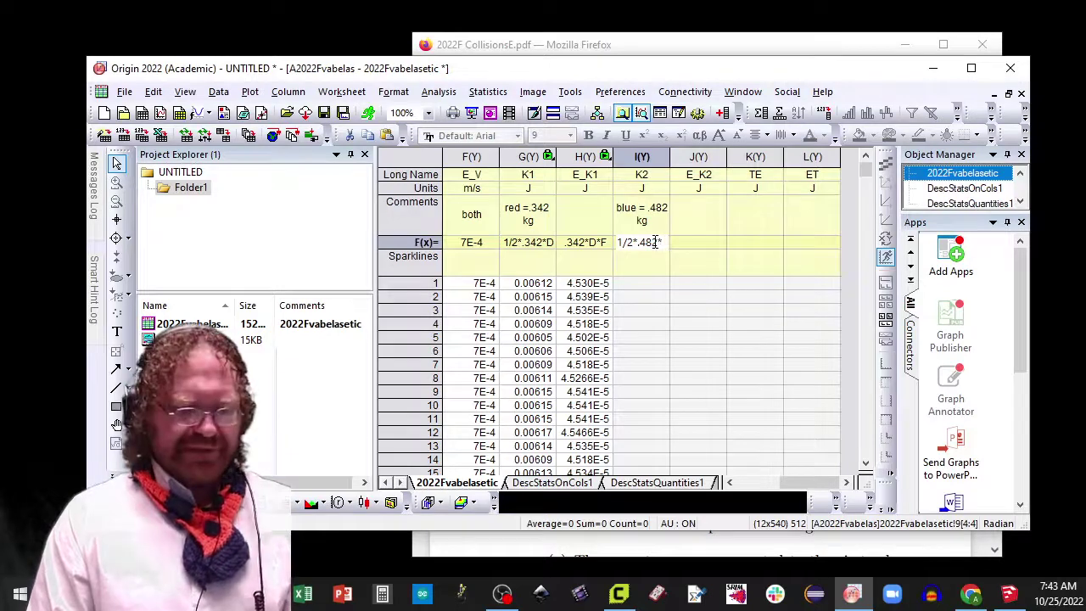
type("E^2")
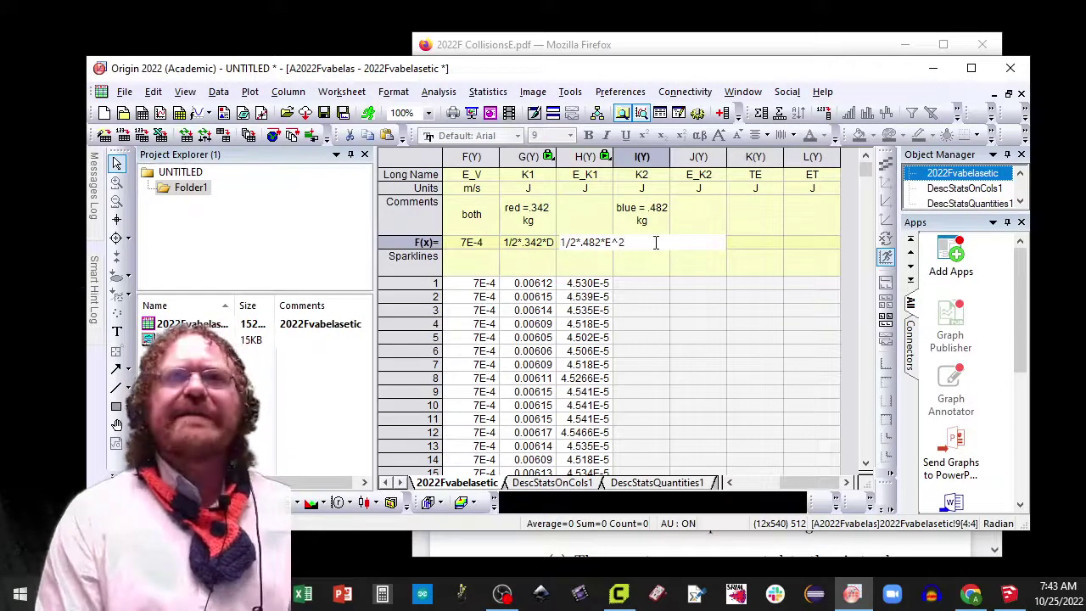
key("Return")
- Fill E_K2 with the formula .482*E*F
left_click(704, 244)
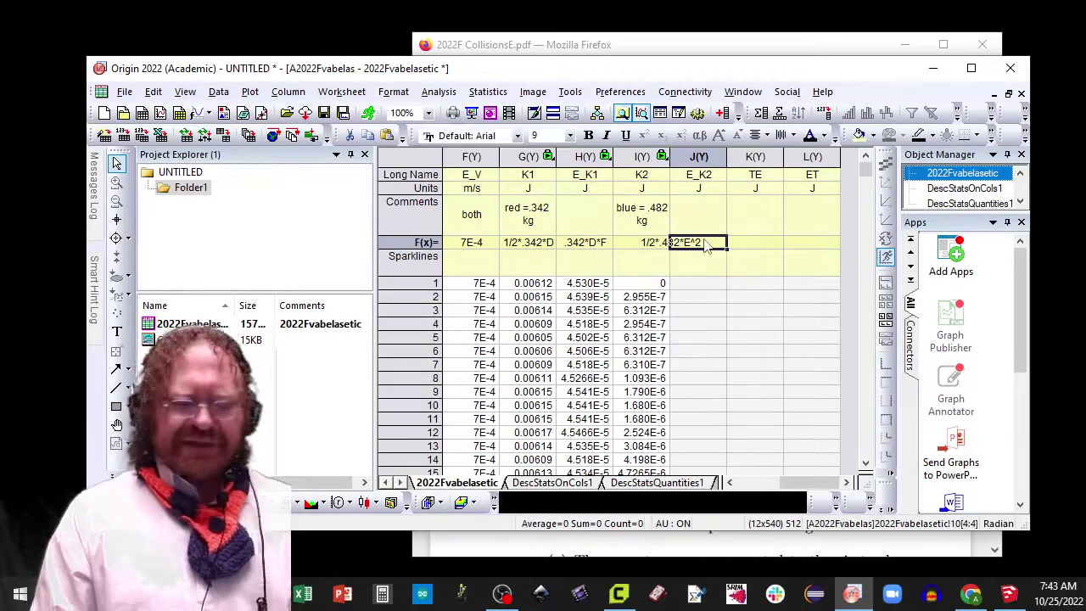
type(".48")
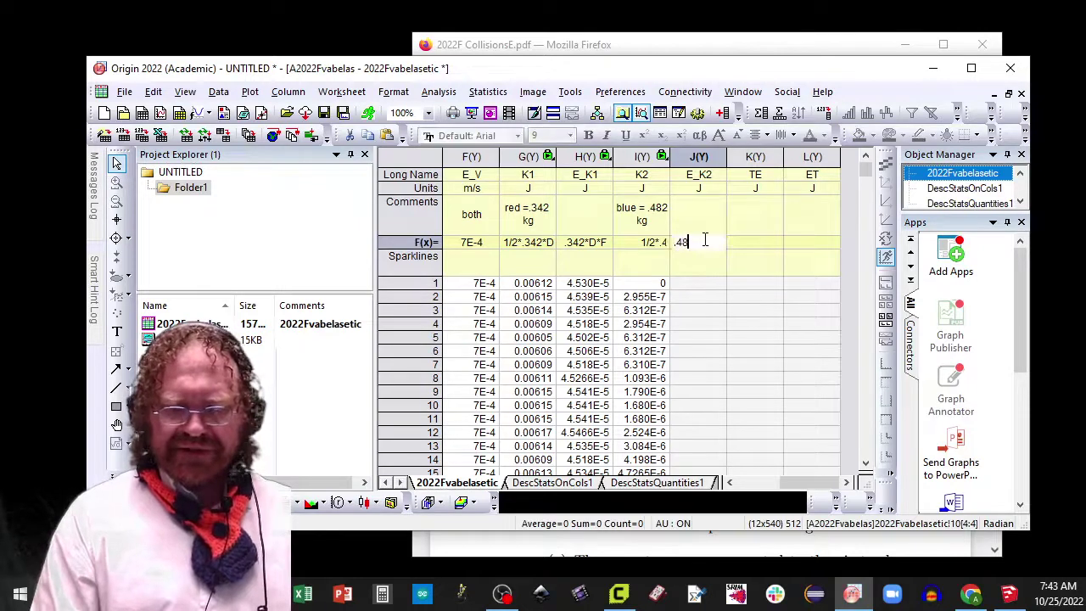
type("2*")
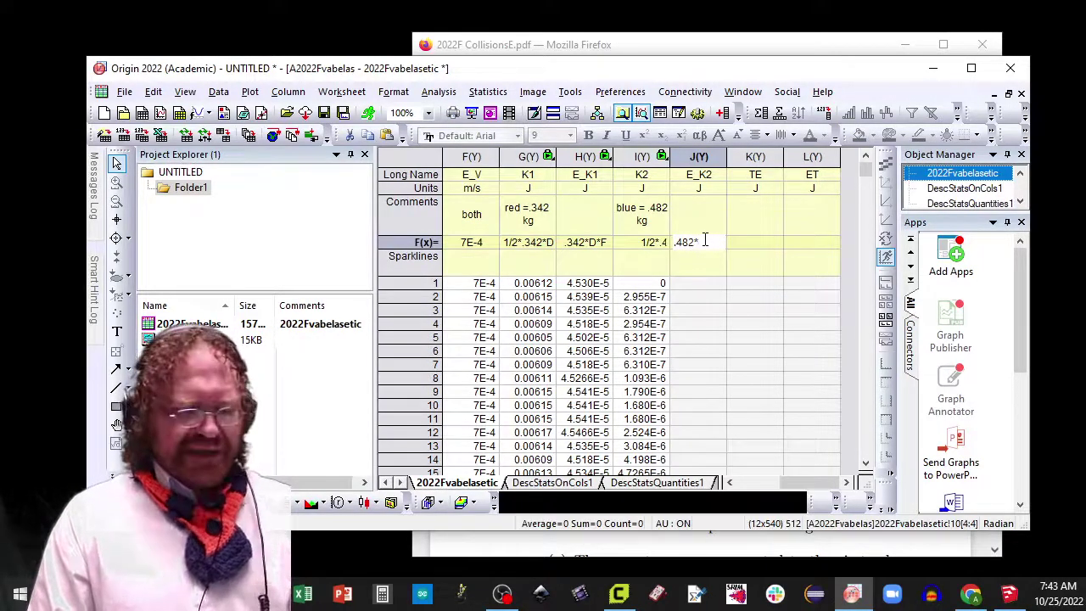
type("E*F")
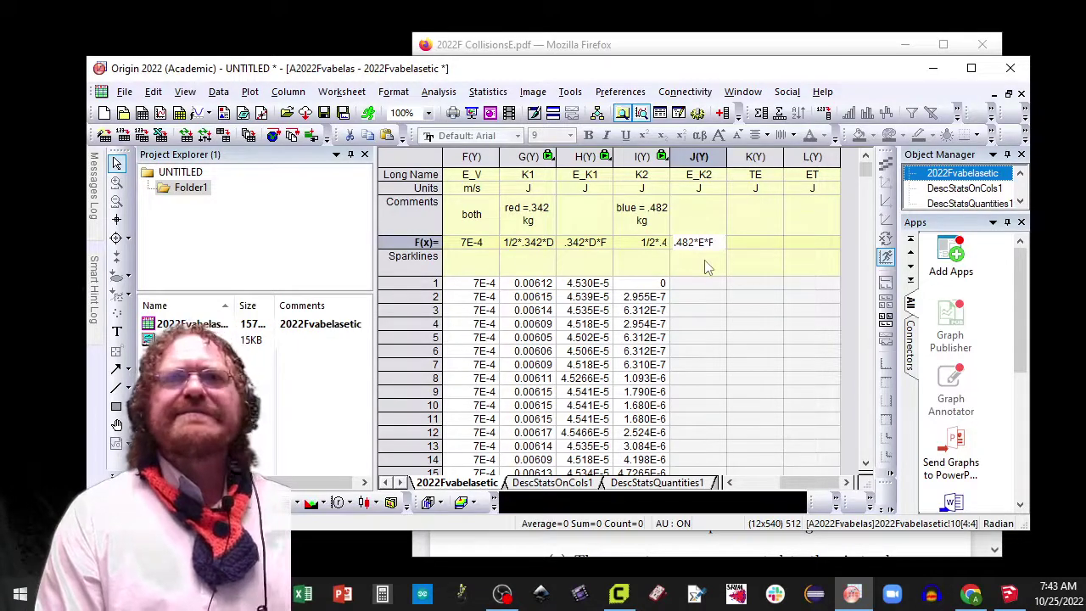
key("Return")
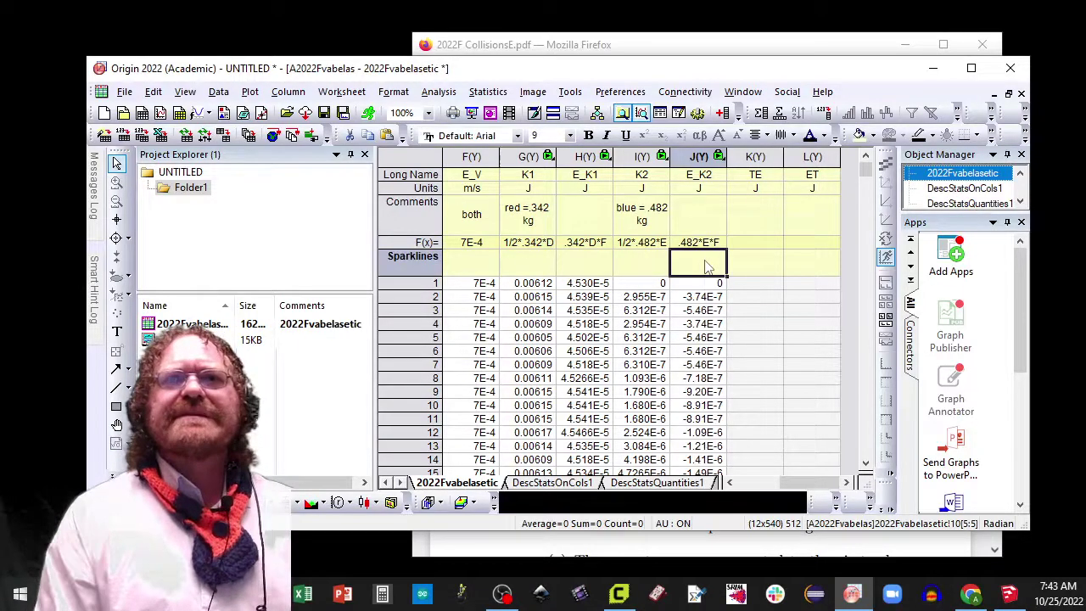
- Set column K (TE) to G+I and column L (ET) to sqrt(H^2+J^2)
left_click(752, 245)
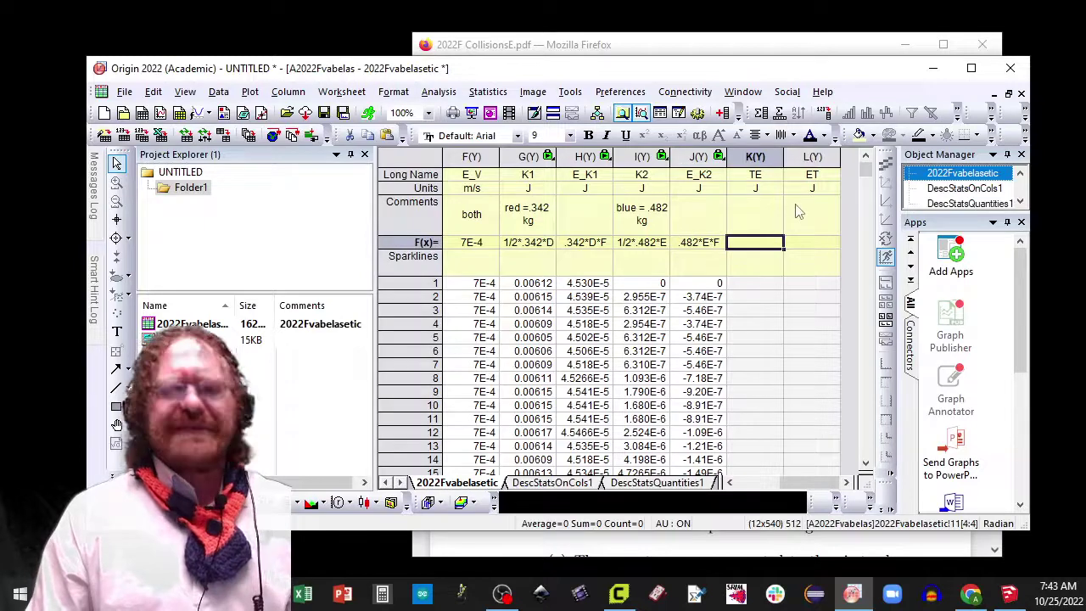
type("G+")
key("Return")
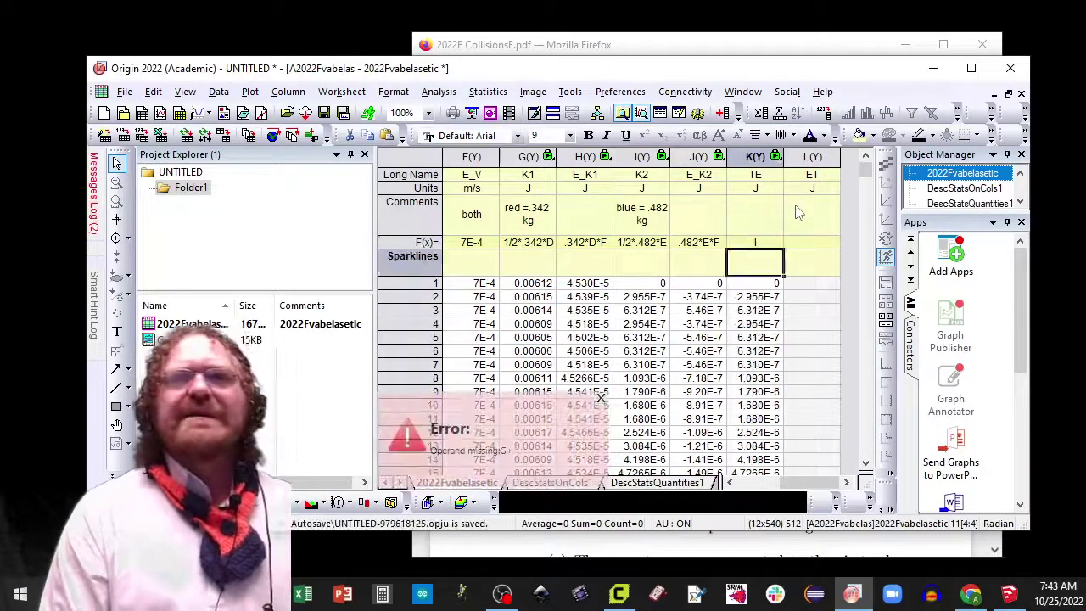
double_click(755, 243)
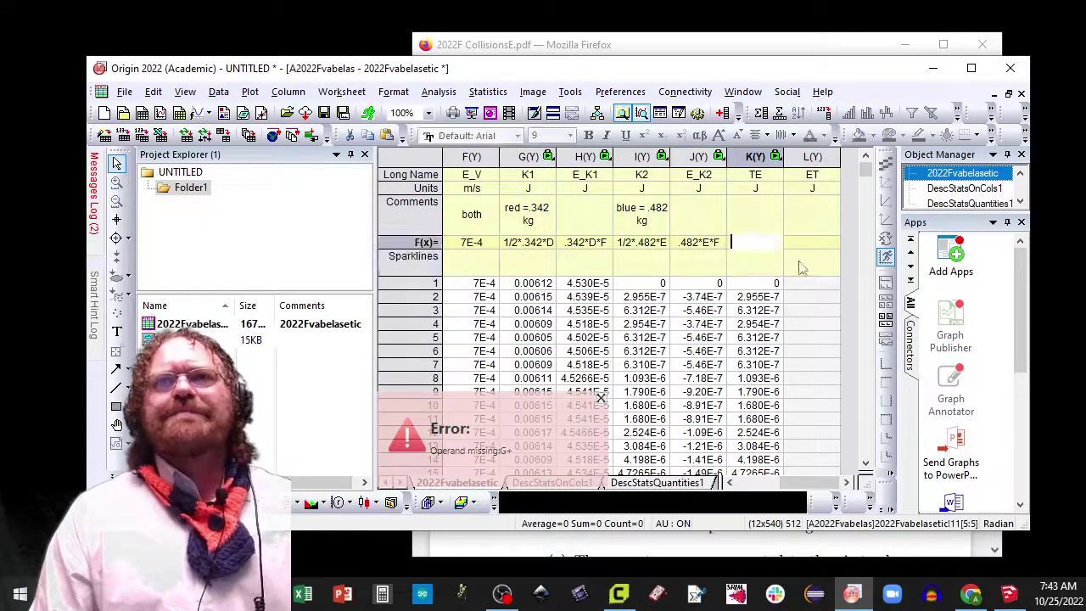
type("G")
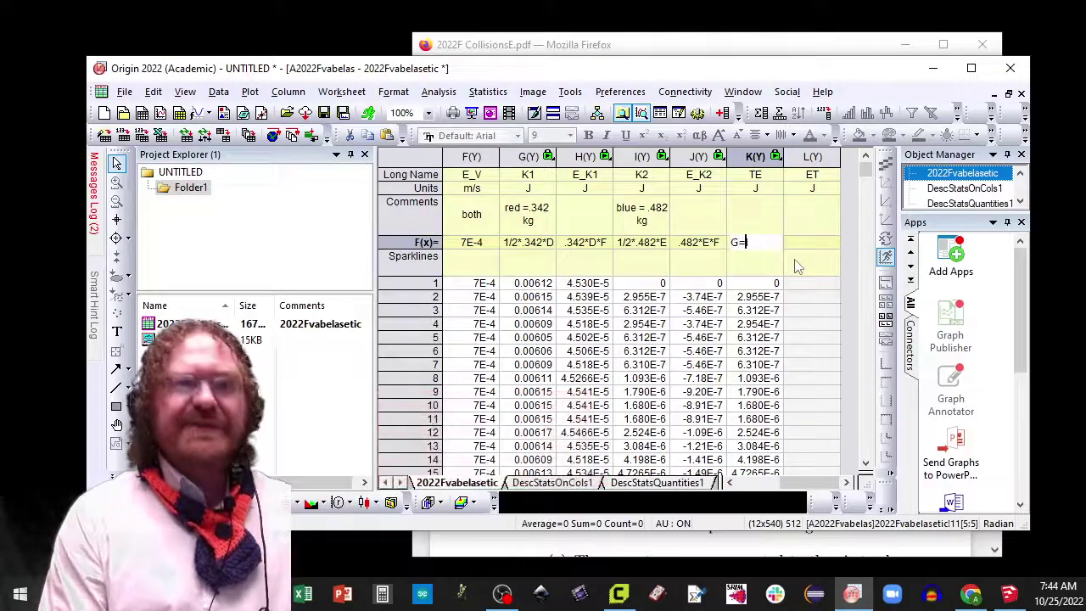
type("+I")
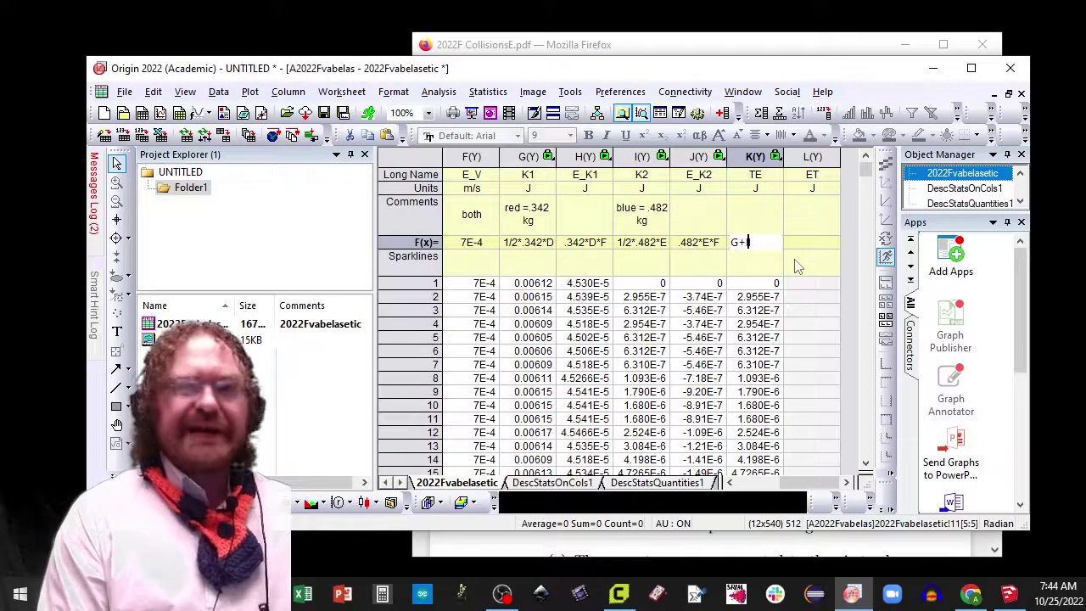
key("Tab")
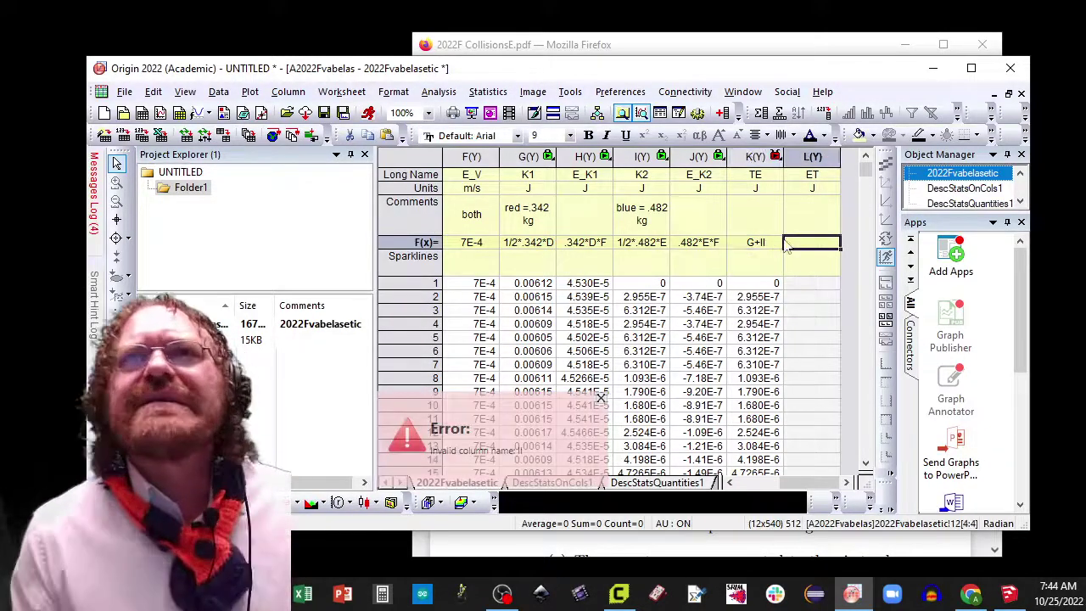
double_click(777, 241)
key("BackSpace")
type("I")
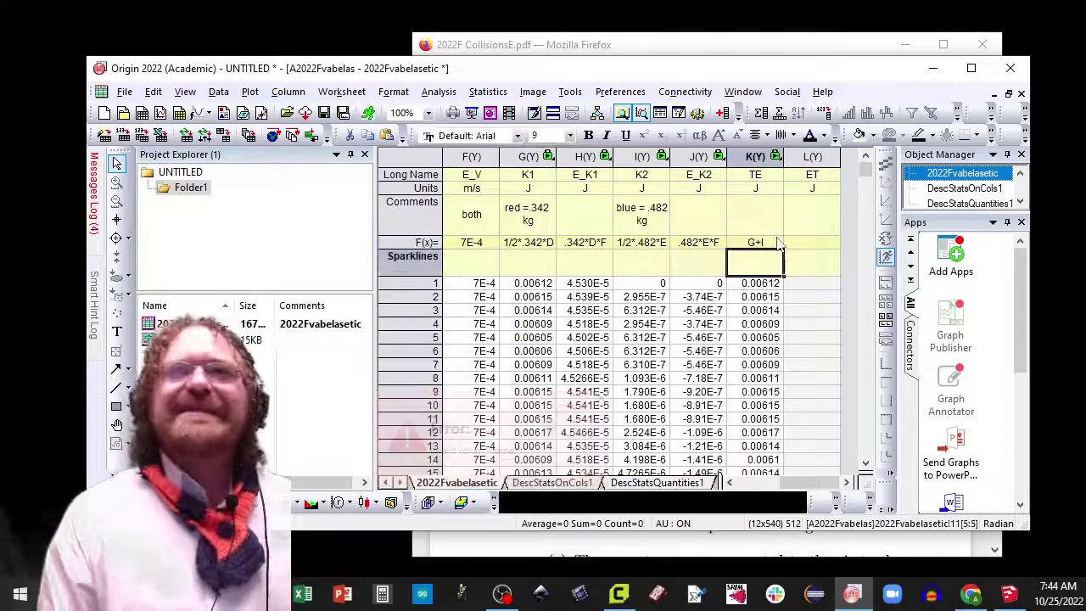
left_click(817, 241)
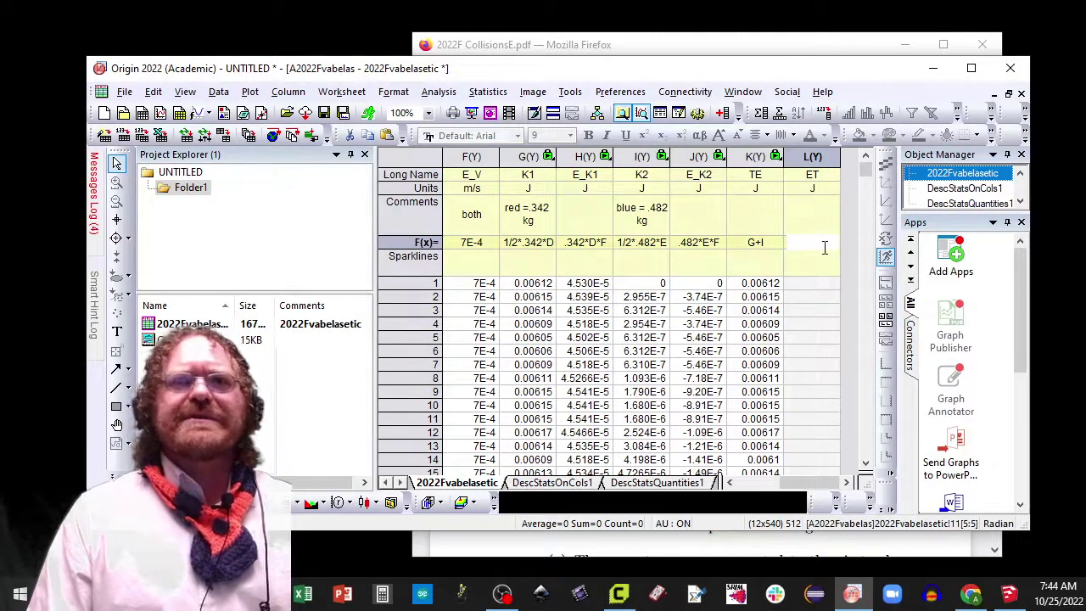
type("sqrt()")
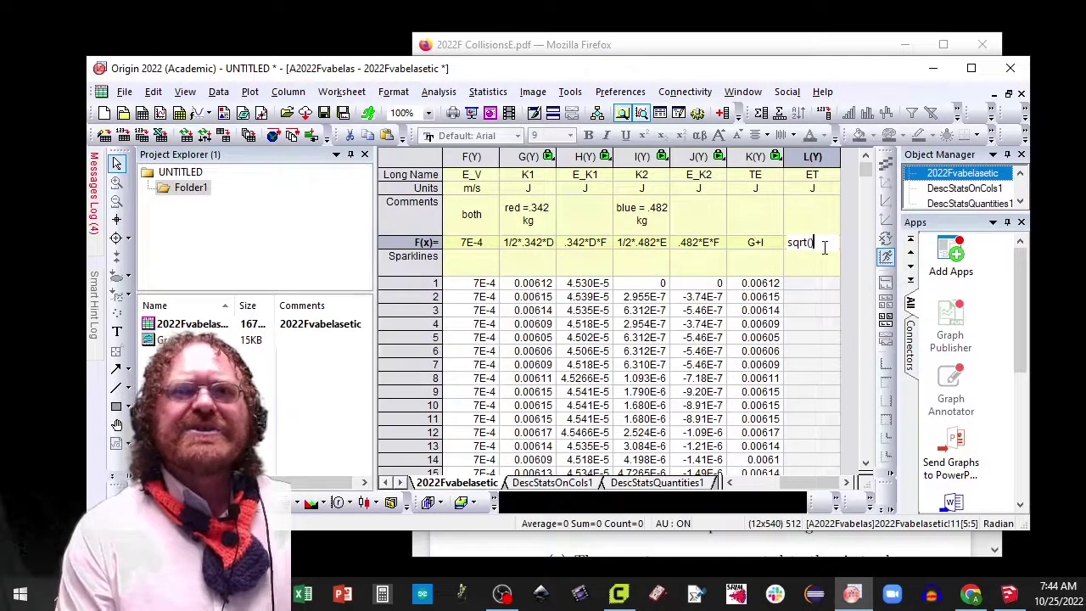
type("H^2+")
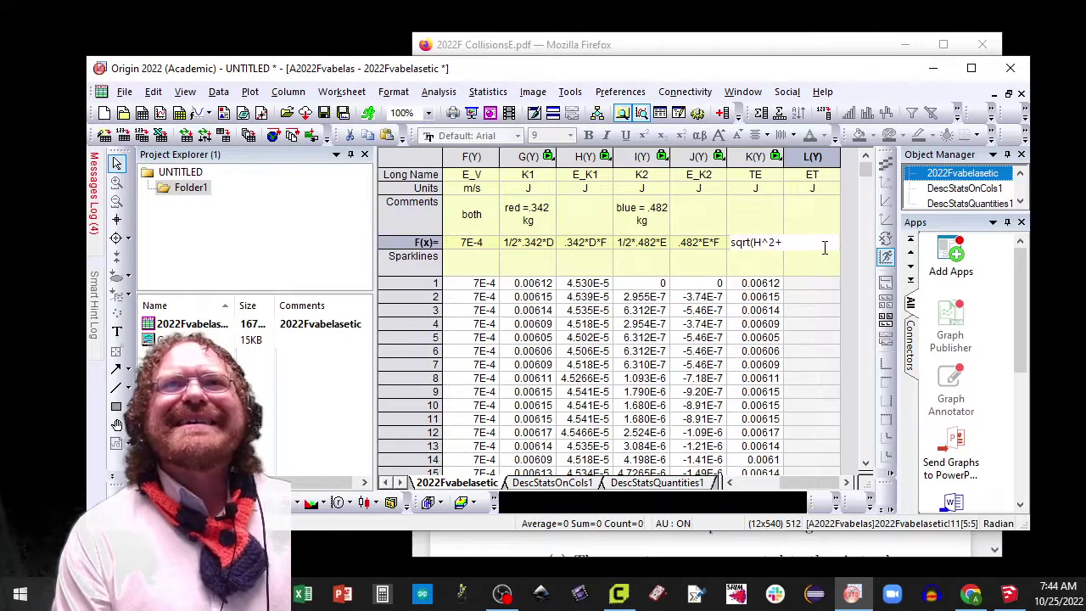
type("J")
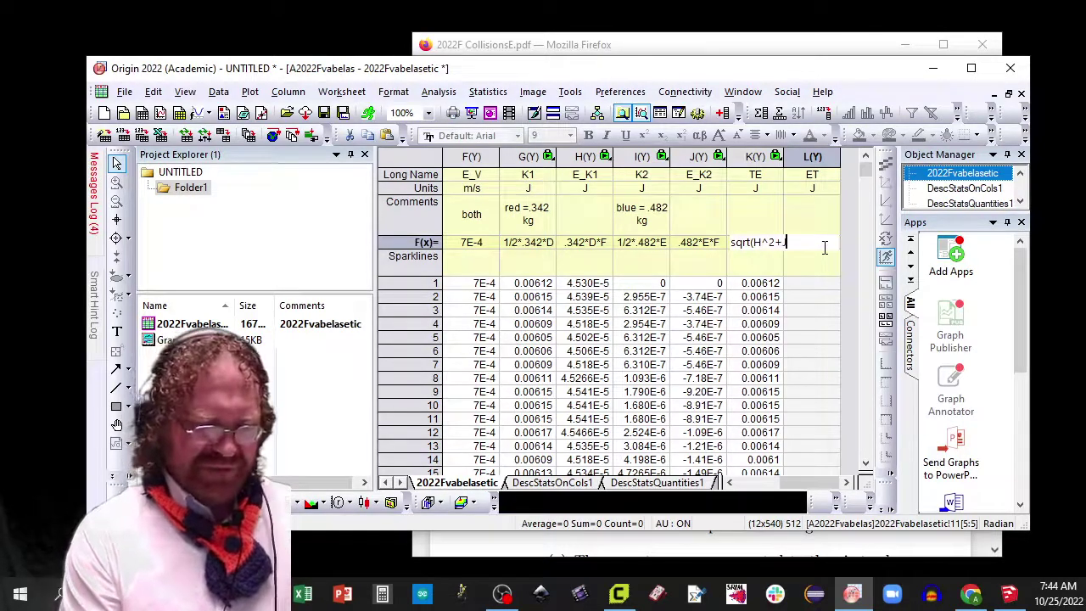
type("^2")
key("Return")
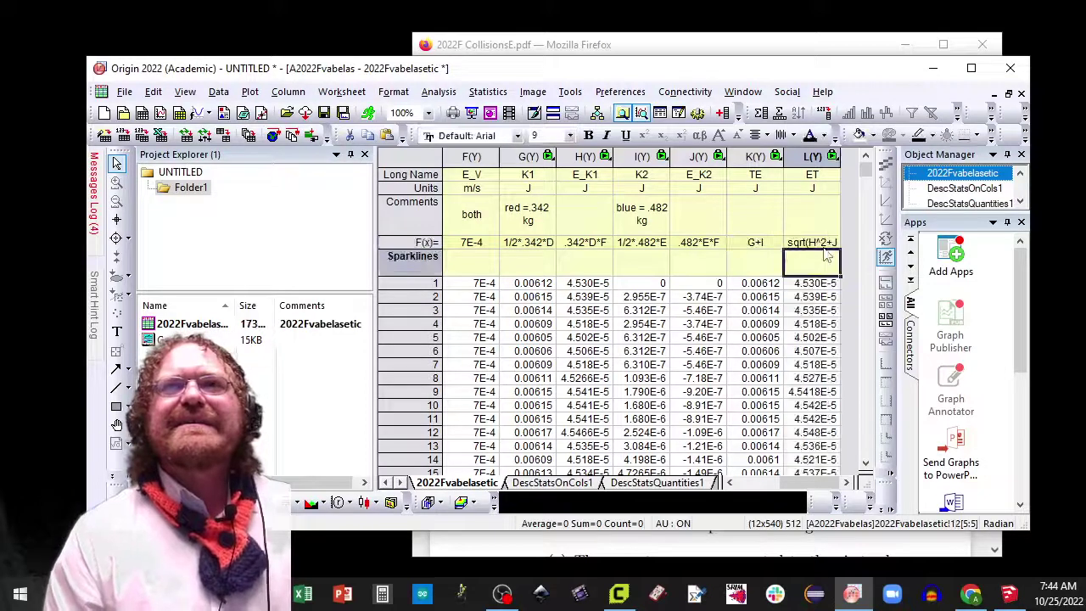
- Set the E_K1, E_K2 and ET columns (H, J, L) as Y error columns
left_click(813, 157)
left_click(697, 157, "ctrl")
left_click(584, 157, "ctrl")
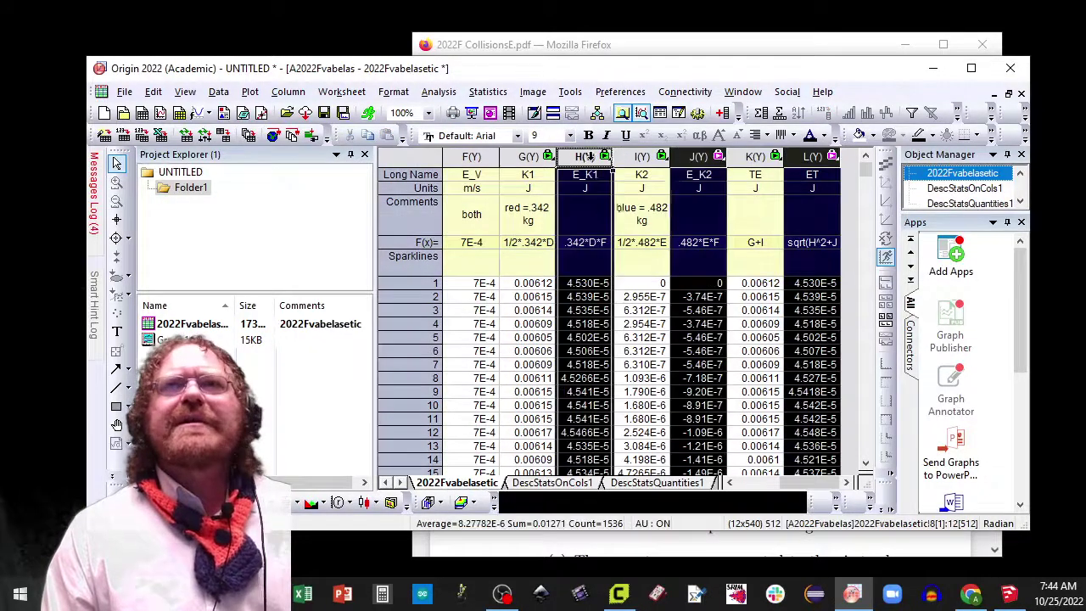
left_click_drag(869, 75, 569, 89)
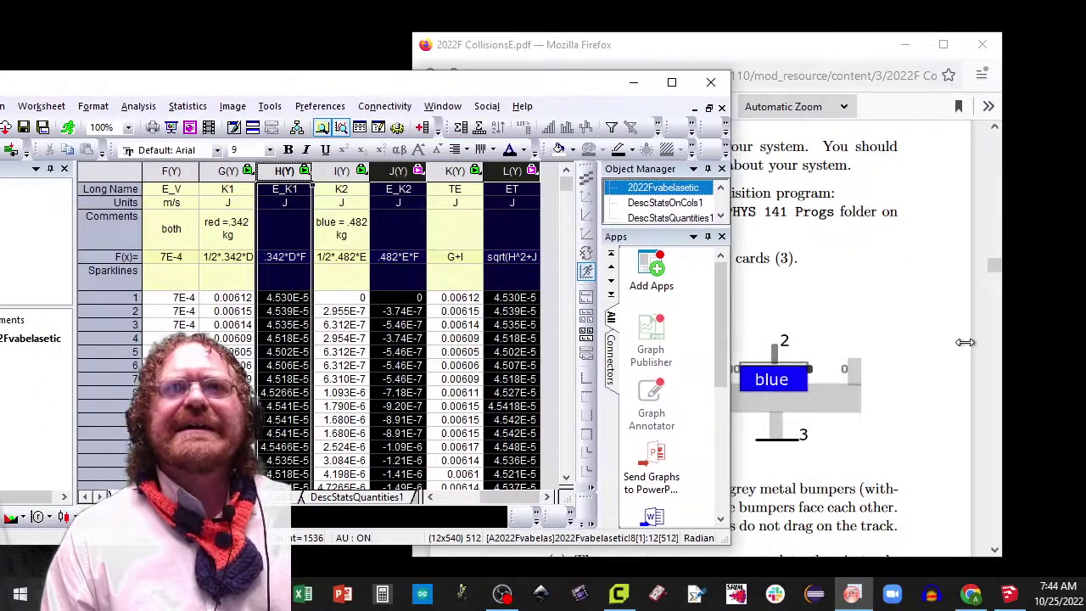
left_click_drag(730, 343, 965, 342)
left_click(768, 128)
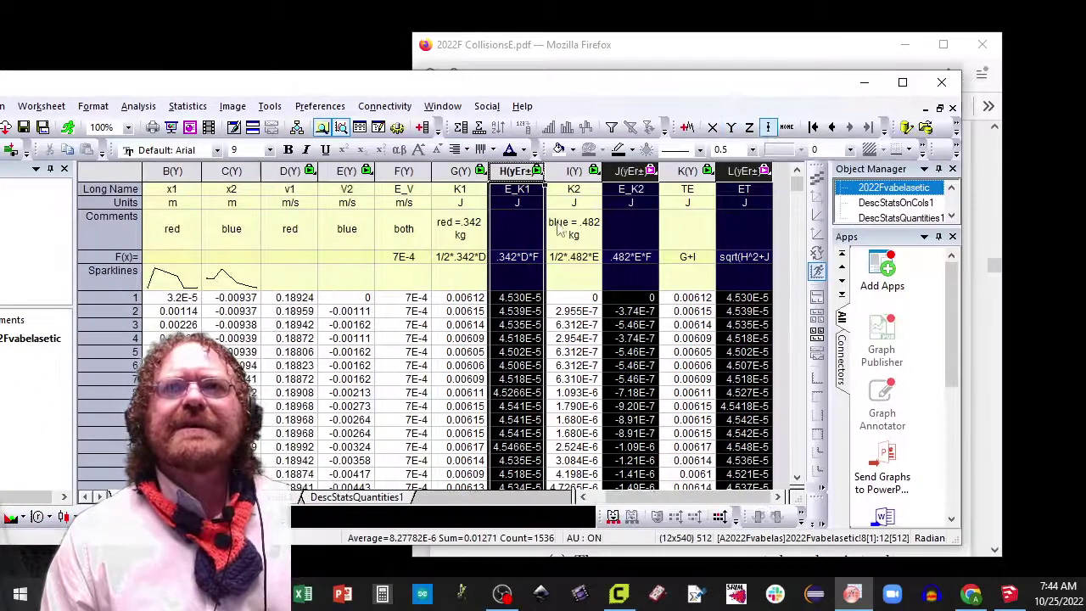
- Select time column A together with energy columns G through L for plotting
left_click(515, 170)
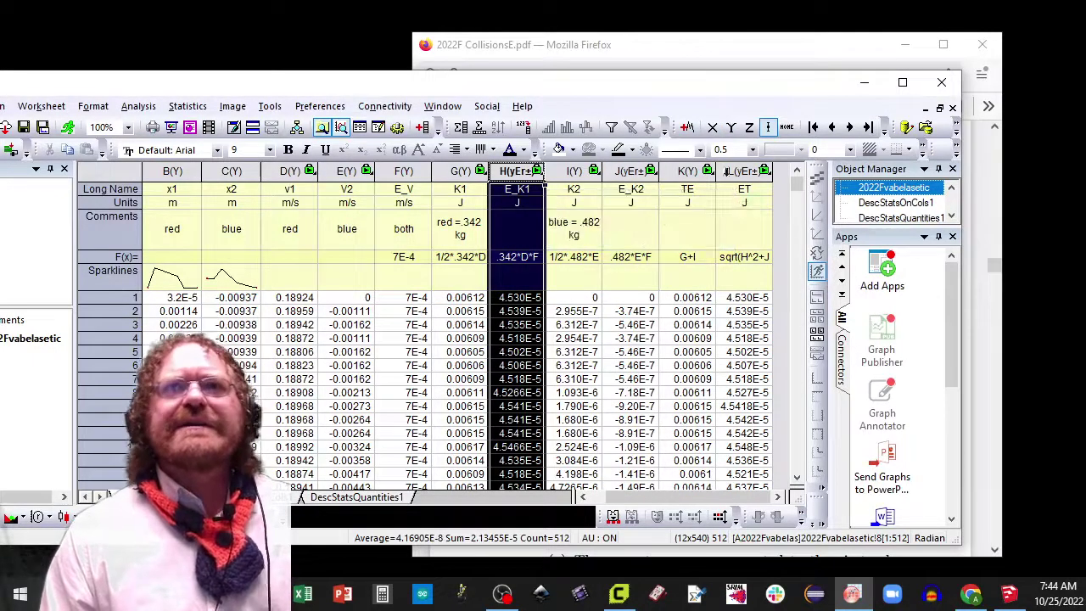
left_click_drag(743, 171, 462, 170)
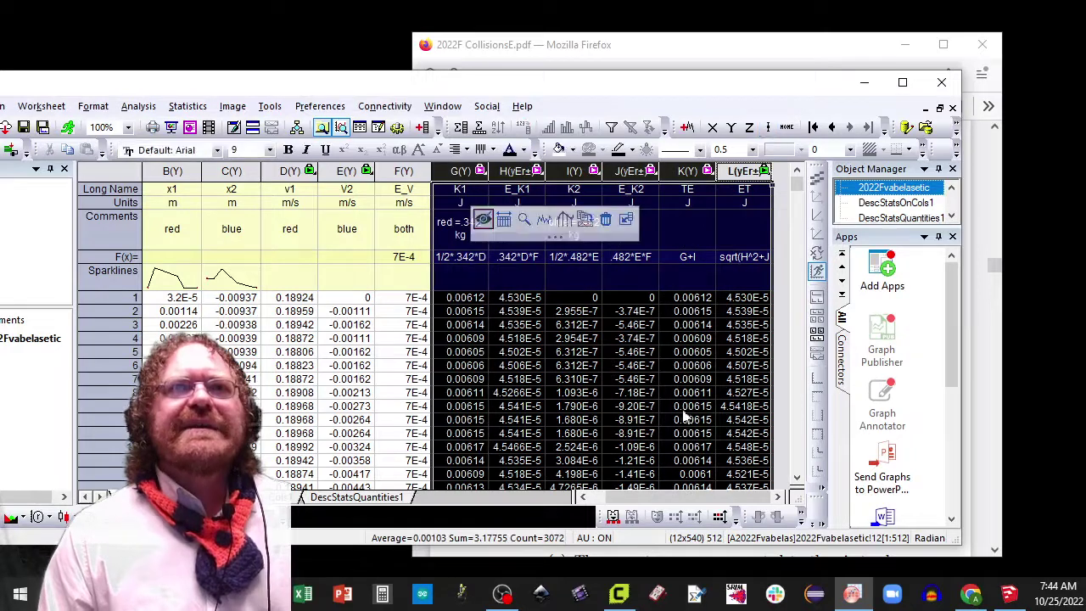
scroll(601, 497, "left", 1)
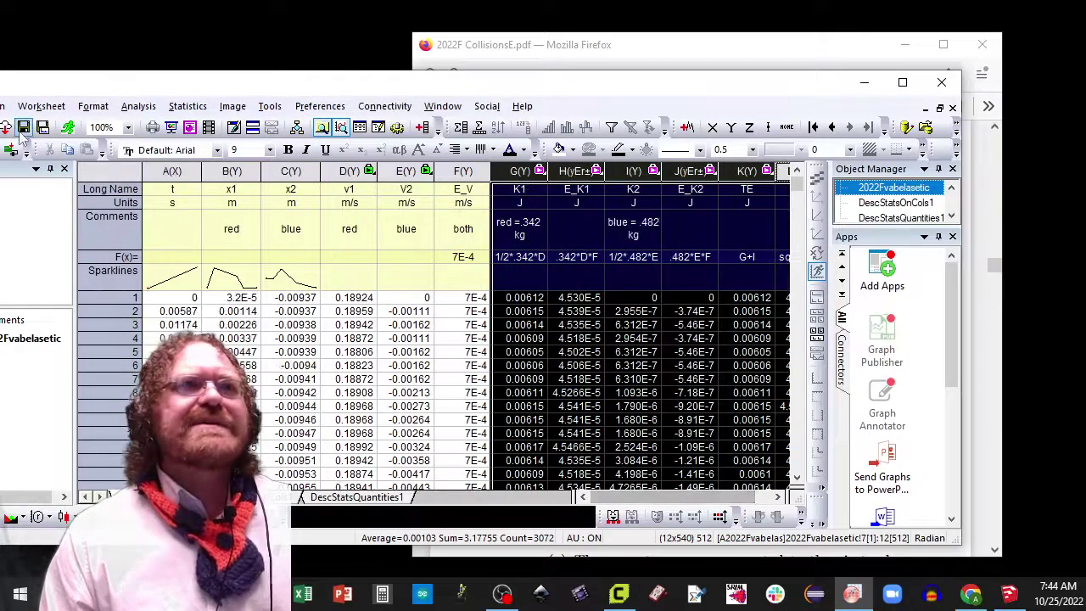
left_click(167, 171, "ctrl")
left_click_drag(383, 87, 478, 59)
left_click_drag(236, 60, 356, 58)
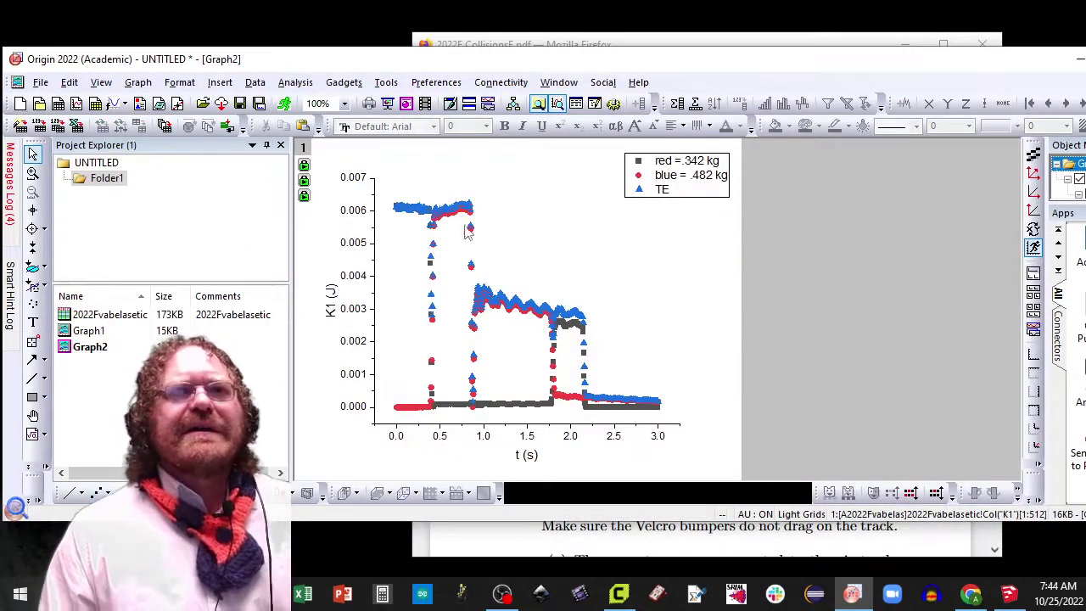
- Shrink the graph's plot symbols to size 3
double_click(463, 212)
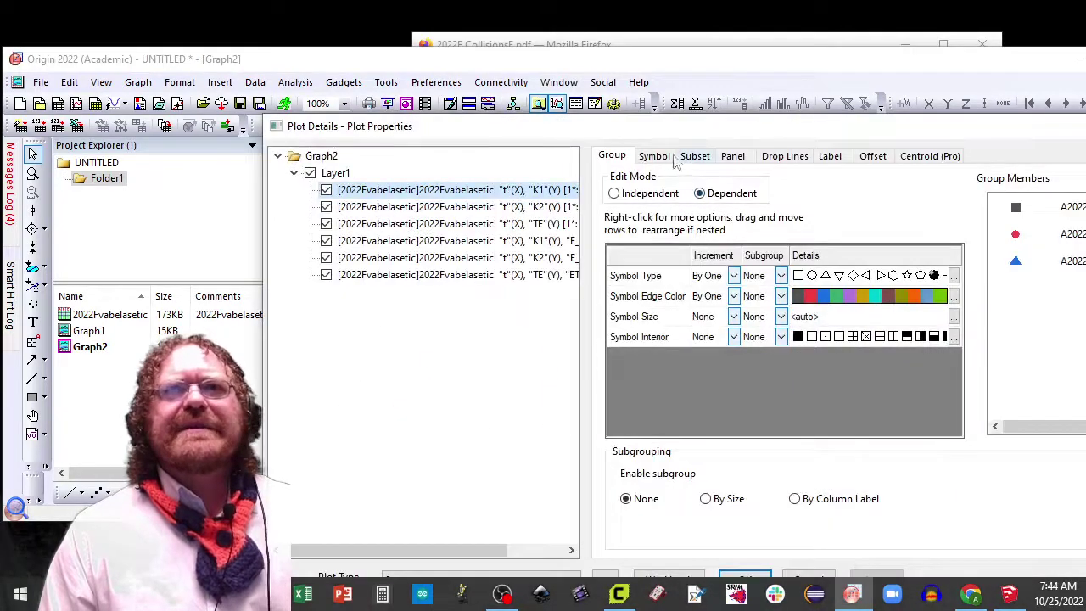
left_click(663, 158)
left_click(844, 178)
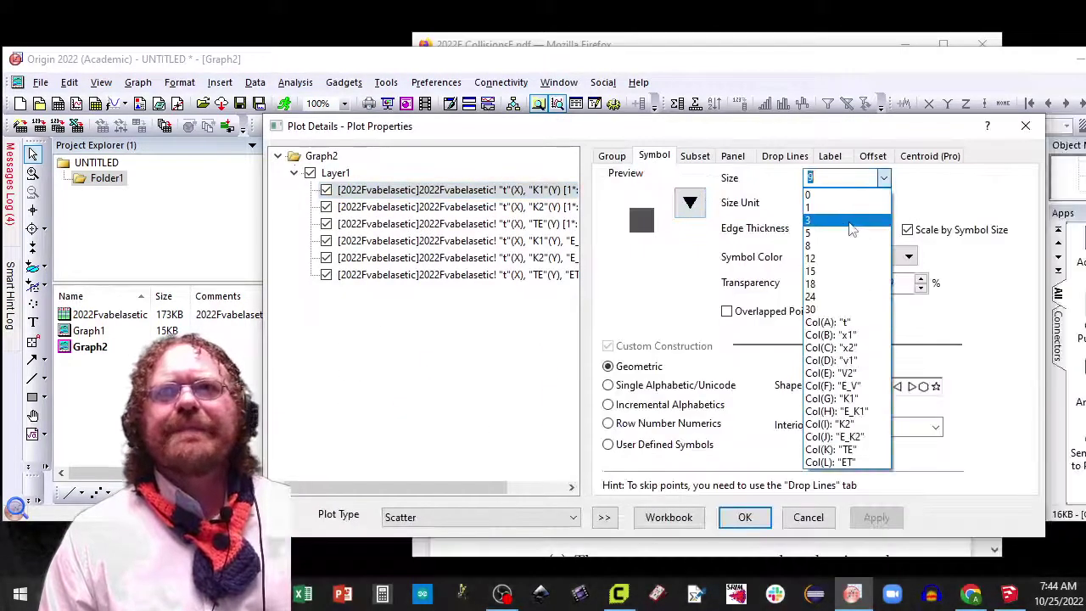
left_click(850, 221)
left_click(877, 517)
left_click(744, 517)
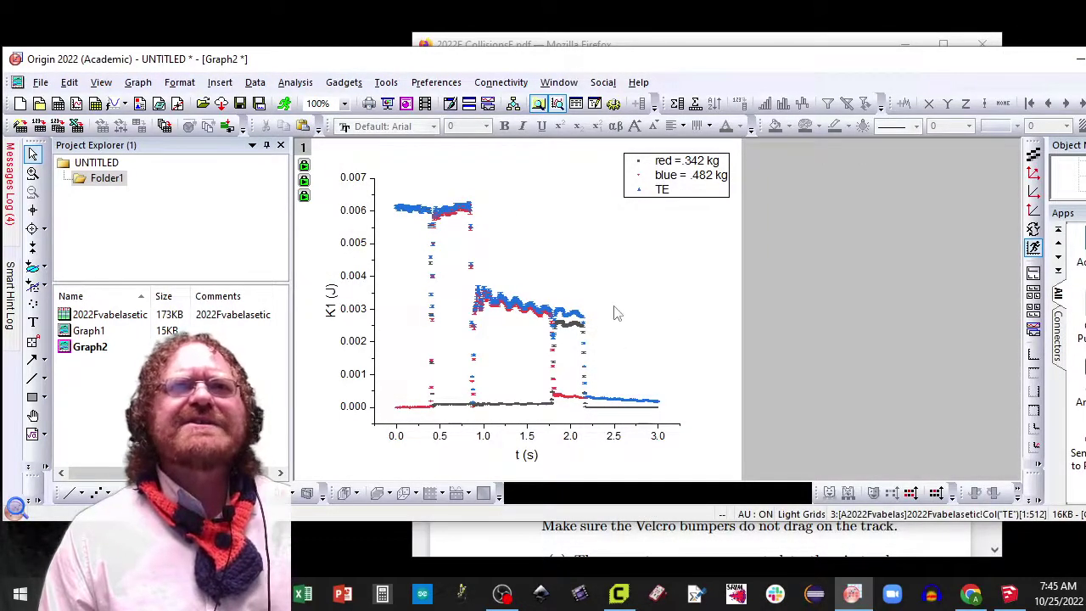
- Ungroup the plots in Plot Details so each can be styled independently
double_click(426, 218)
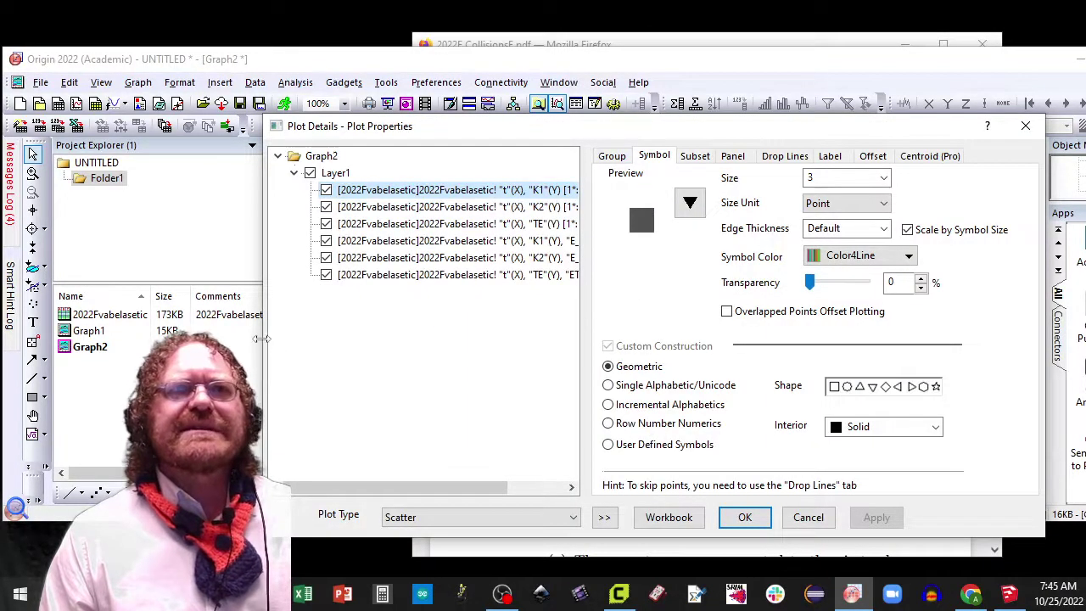
left_click_drag(261, 339, 107, 341)
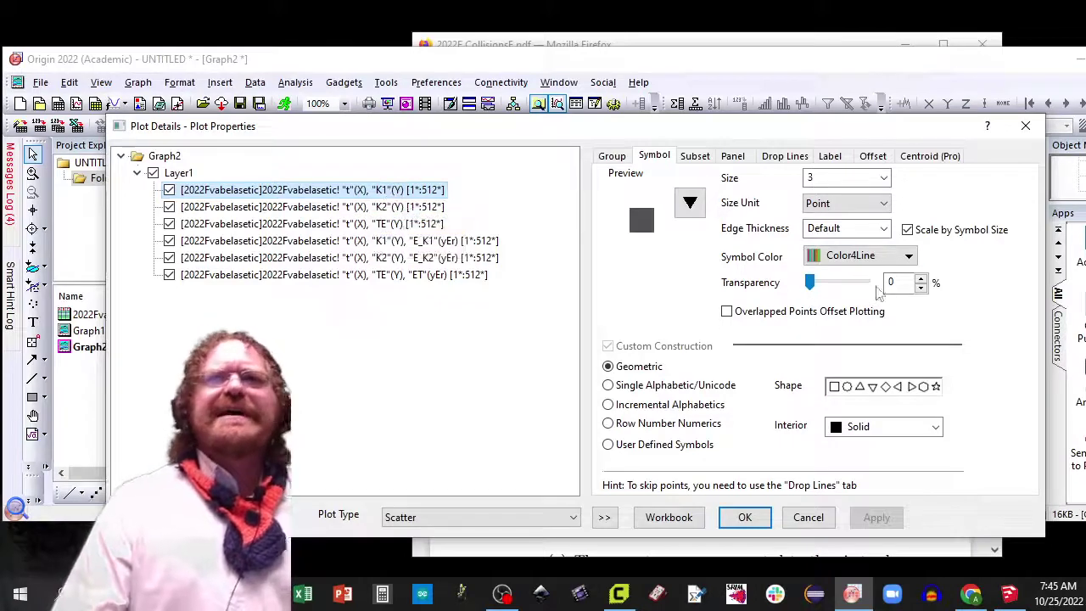
left_click(611, 156)
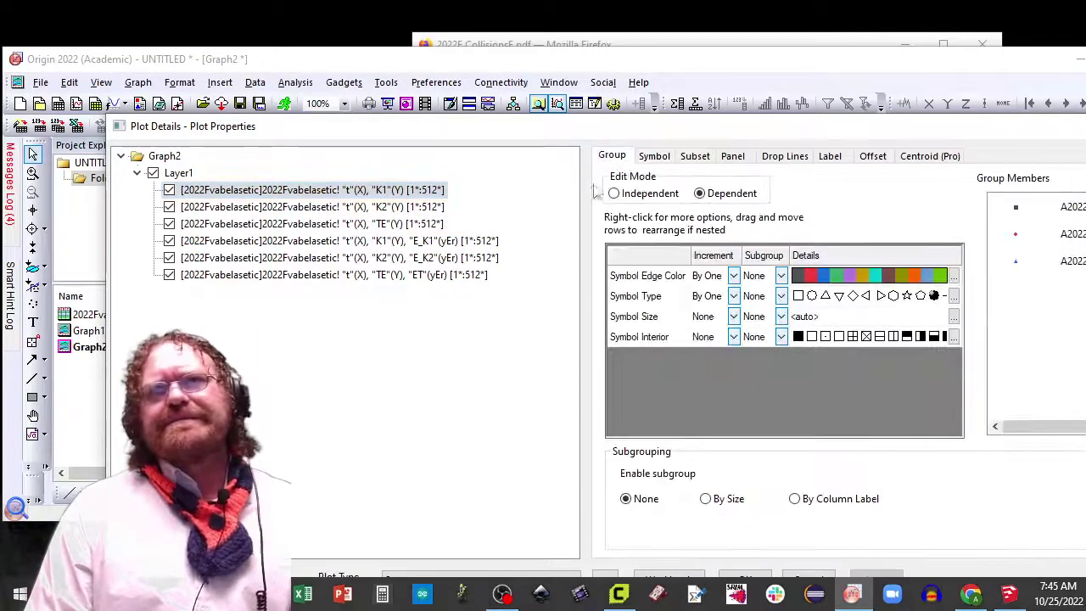
left_click(631, 198)
left_click_drag(712, 127, 685, 82)
- Colour the K1 symbols red and the K2 symbols blue
left_click(625, 108)
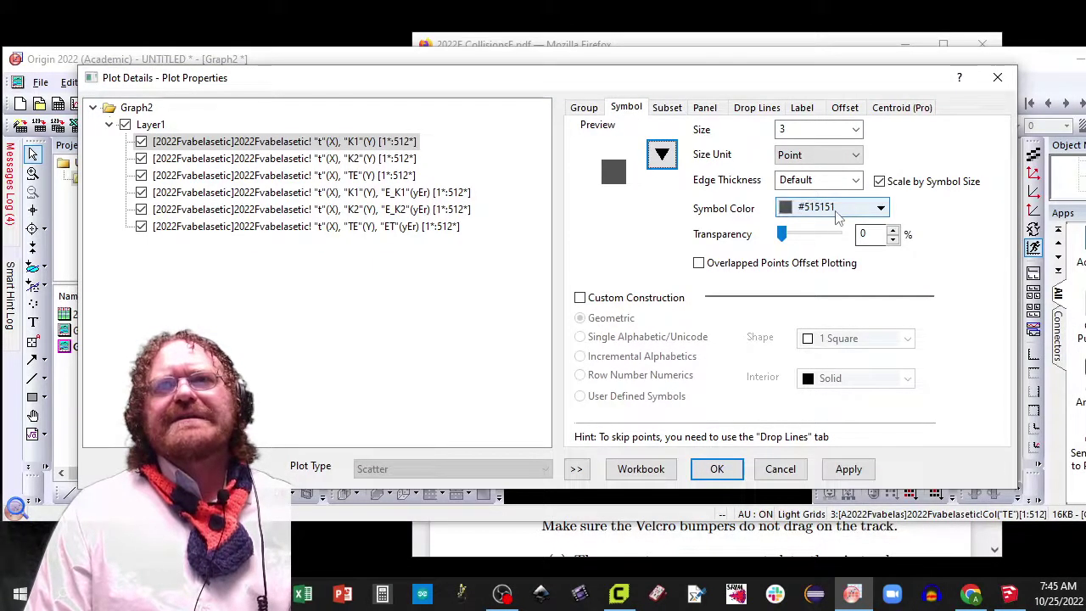
left_click(859, 209)
left_click(802, 273)
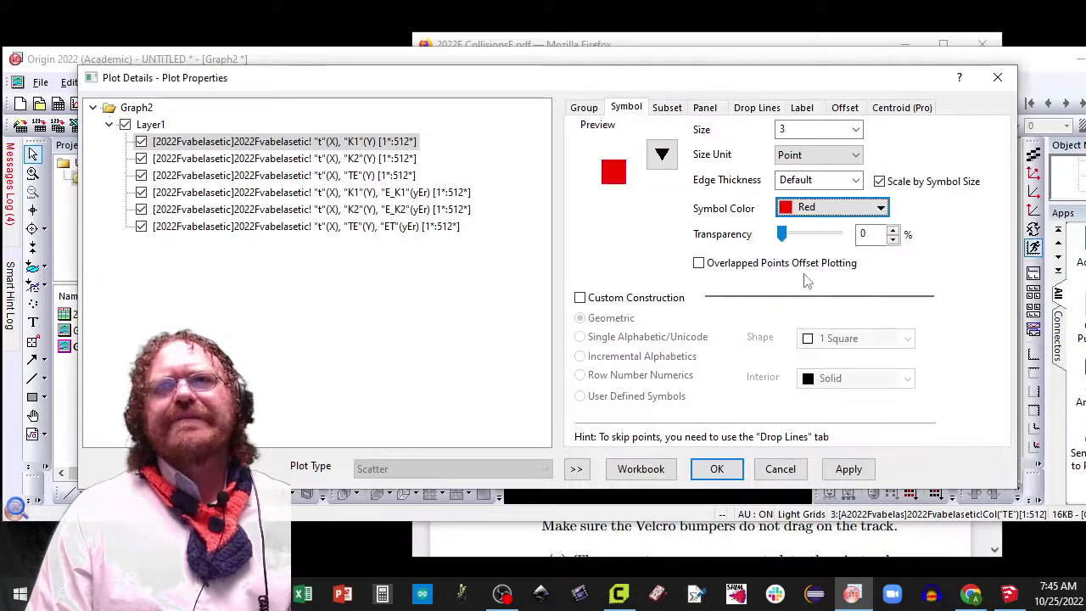
left_click(360, 161)
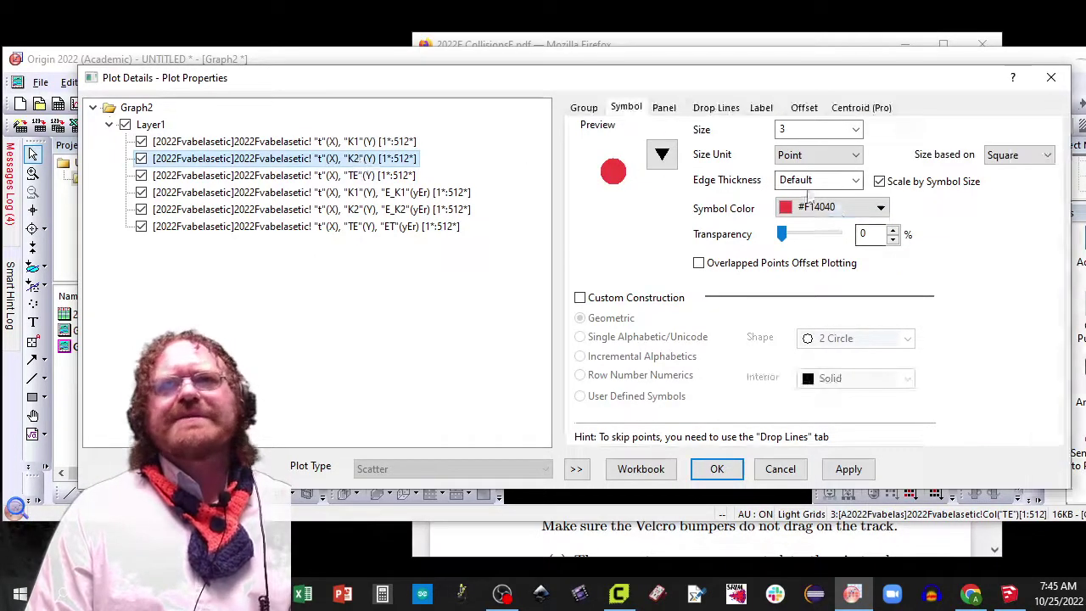
left_click(859, 209)
left_click(833, 273)
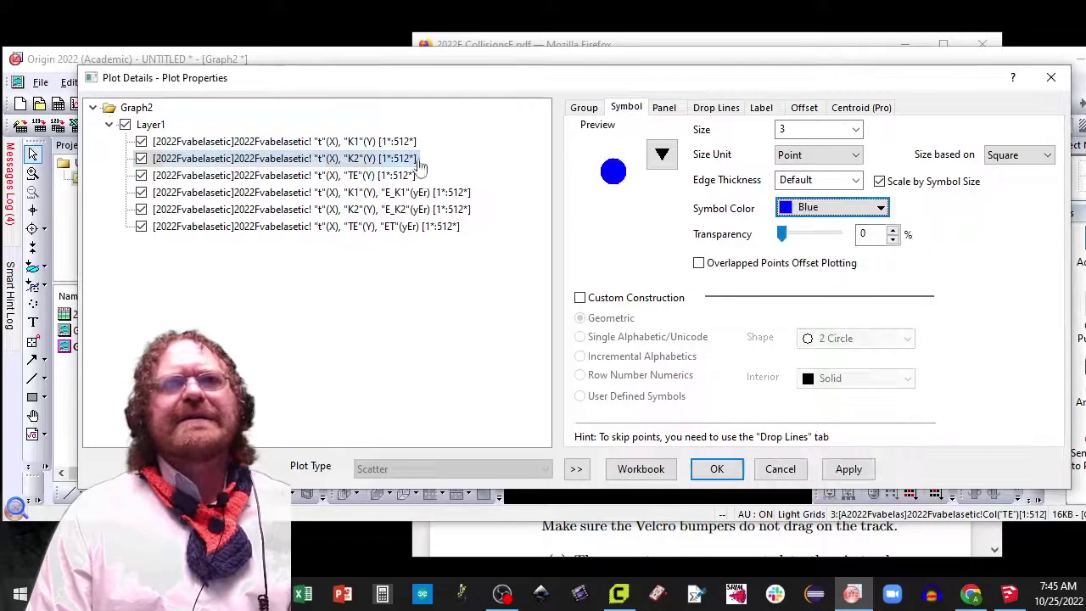
- Colour the TE symbols purple (#A000C8) and apply the changes
left_click(405, 178)
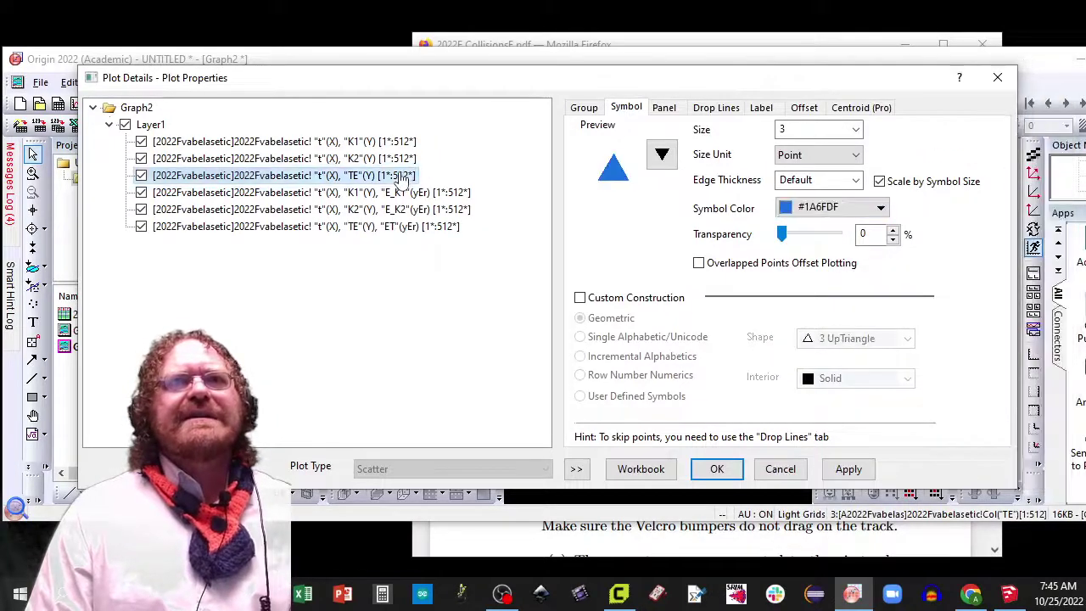
left_click(804, 211)
left_click(787, 273)
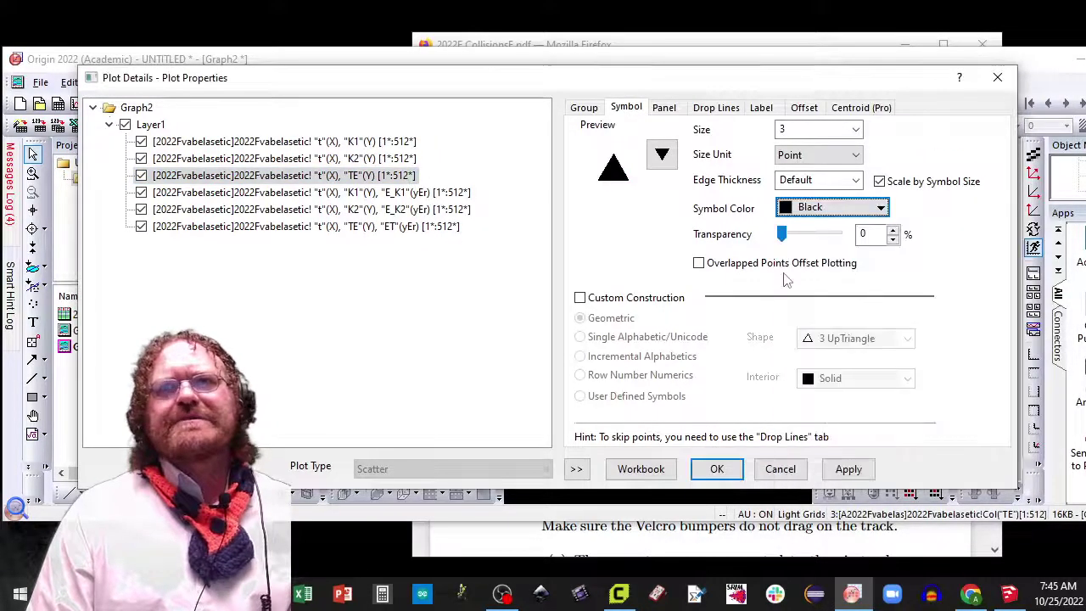
left_click(789, 207)
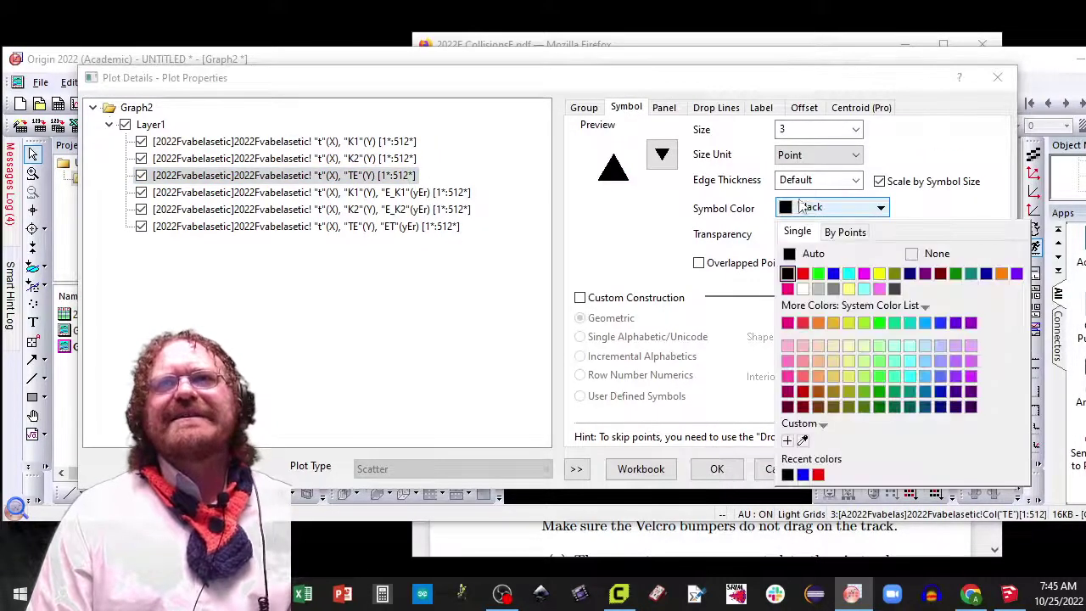
left_click(971, 324)
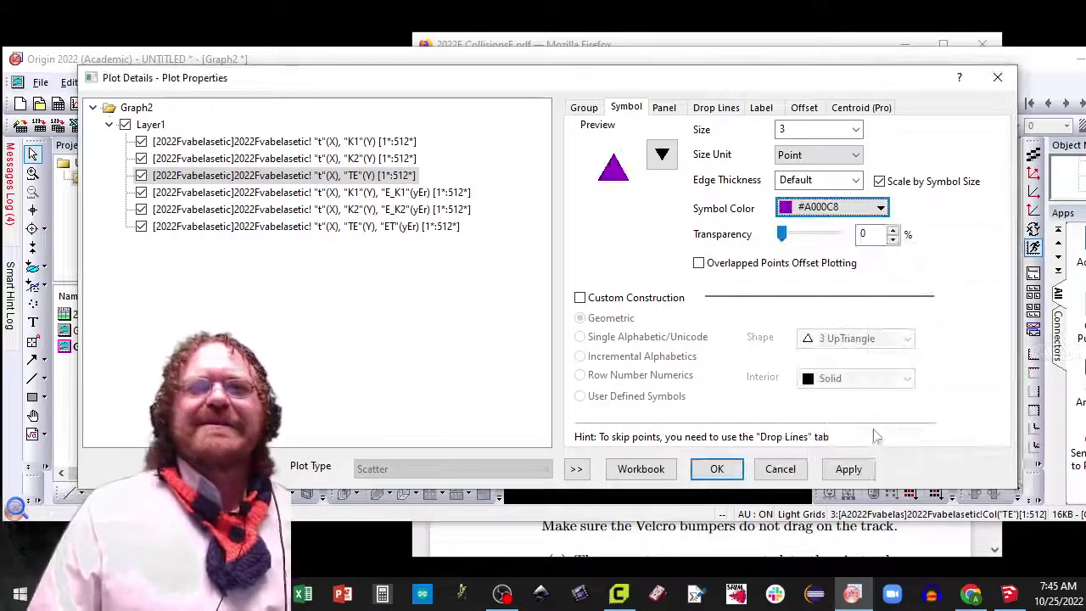
left_click(848, 470)
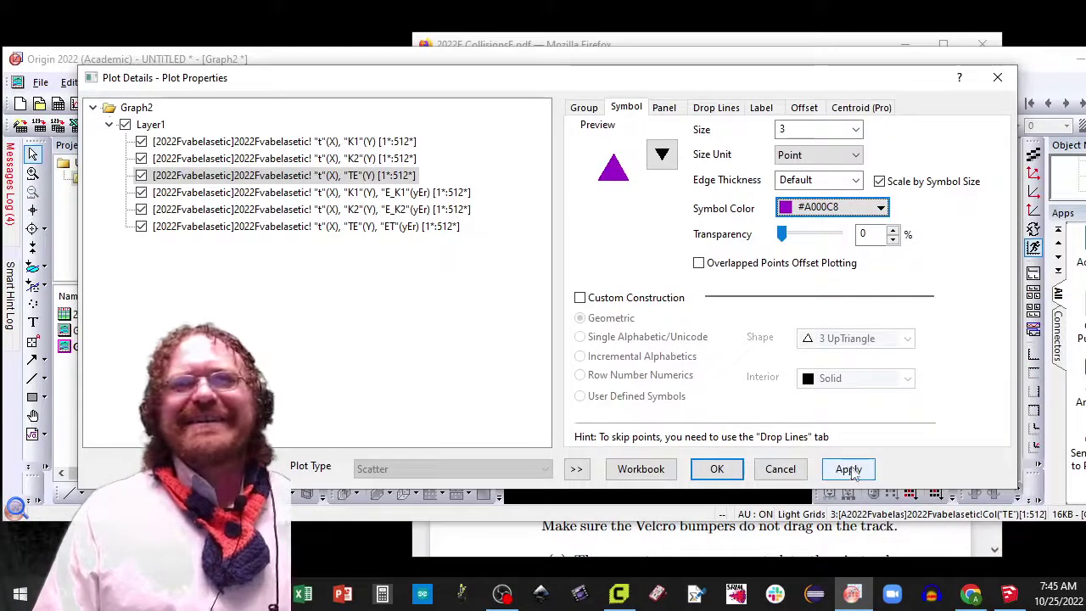
left_click(851, 468)
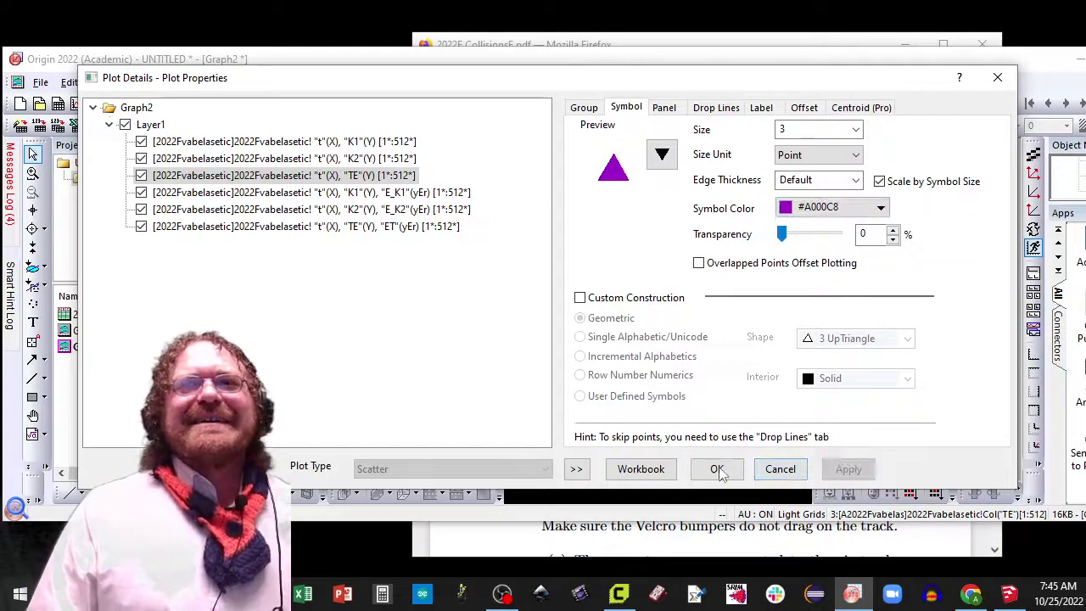
left_click(717, 469)
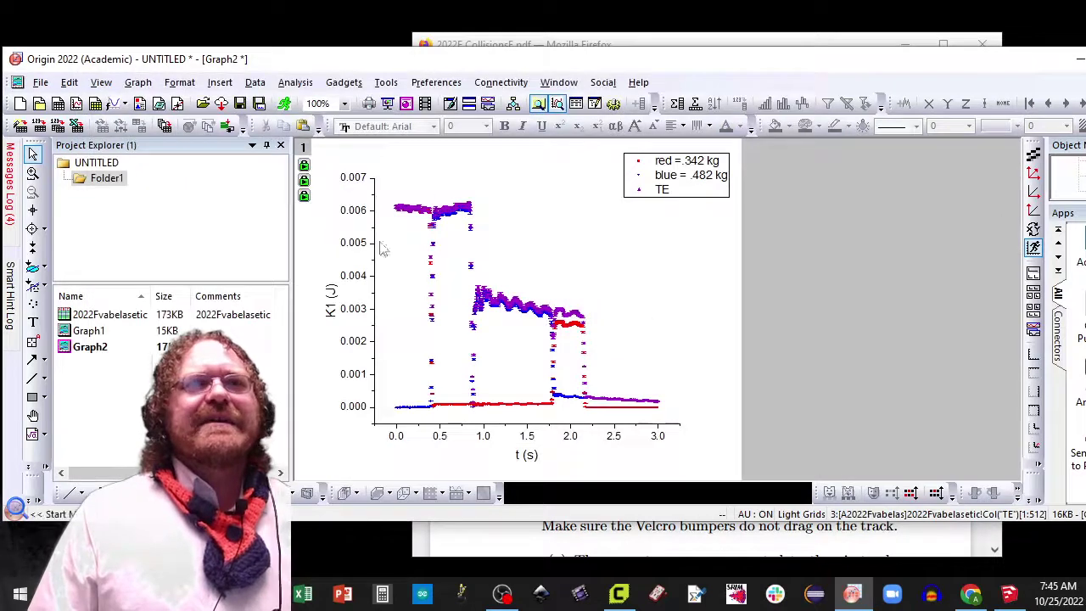
- Zoom Graph2 to 0–1 s and mark TE plateaus at about 0.1–0.27 s and 0.6–0.8 s
left_click(32, 172)
left_click_drag(384, 188, 487, 427)
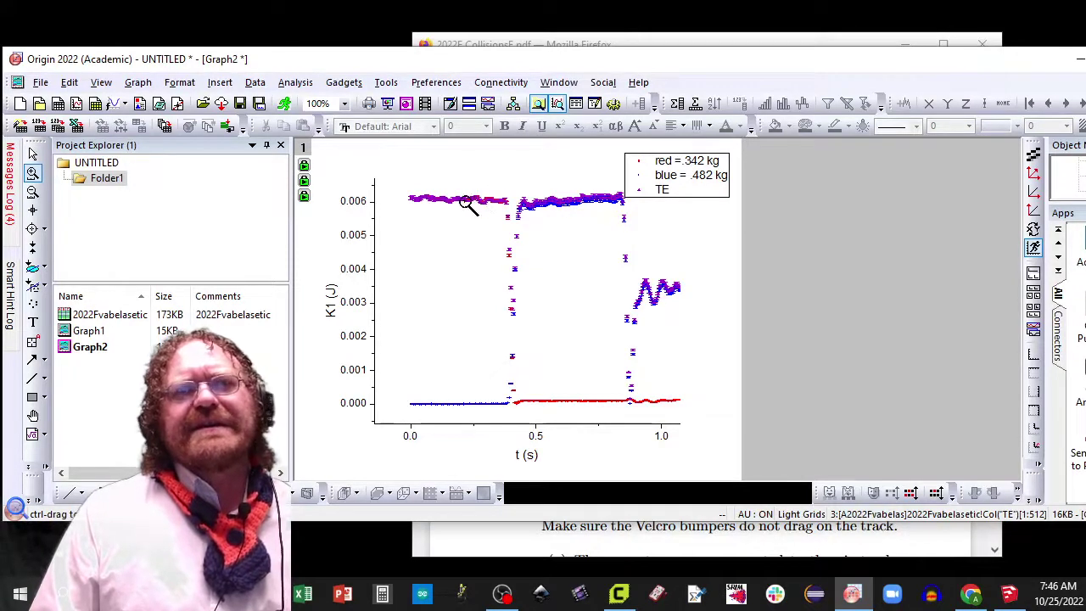
left_click(32, 268)
left_click_drag(433, 186, 476, 219)
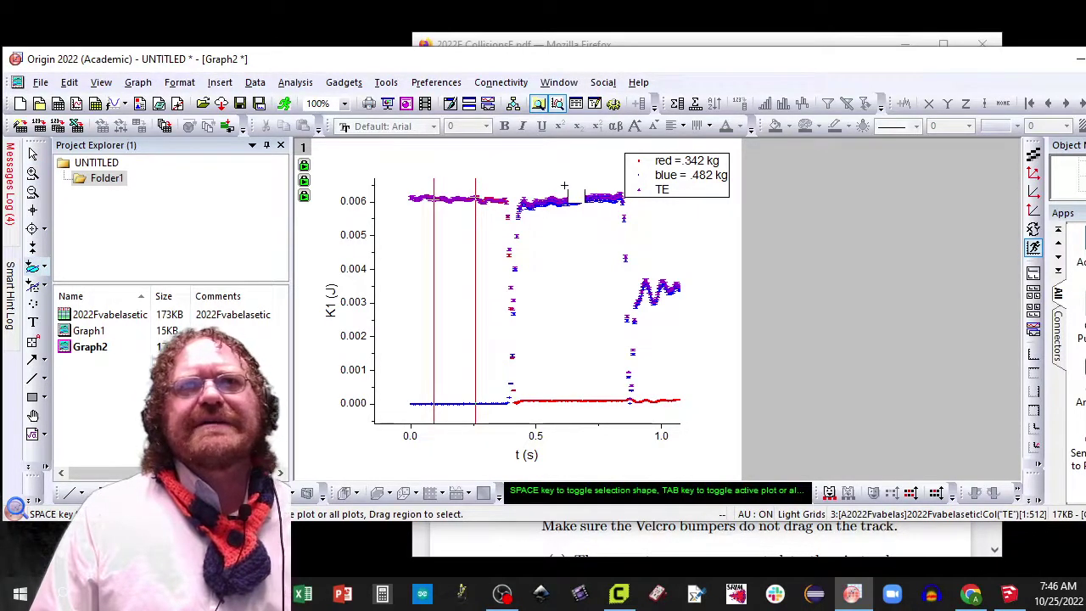
left_click_drag(564, 185, 606, 218)
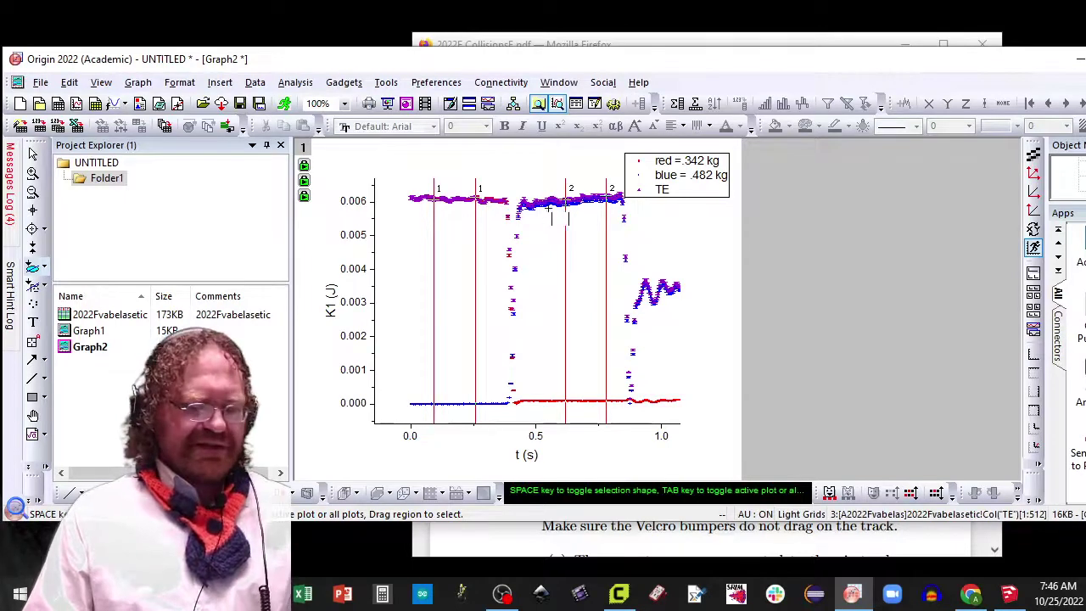
- Open Statistics on Columns for the marked ranges with Auto recalculation and Instrumental weighting
left_click(677, 102)
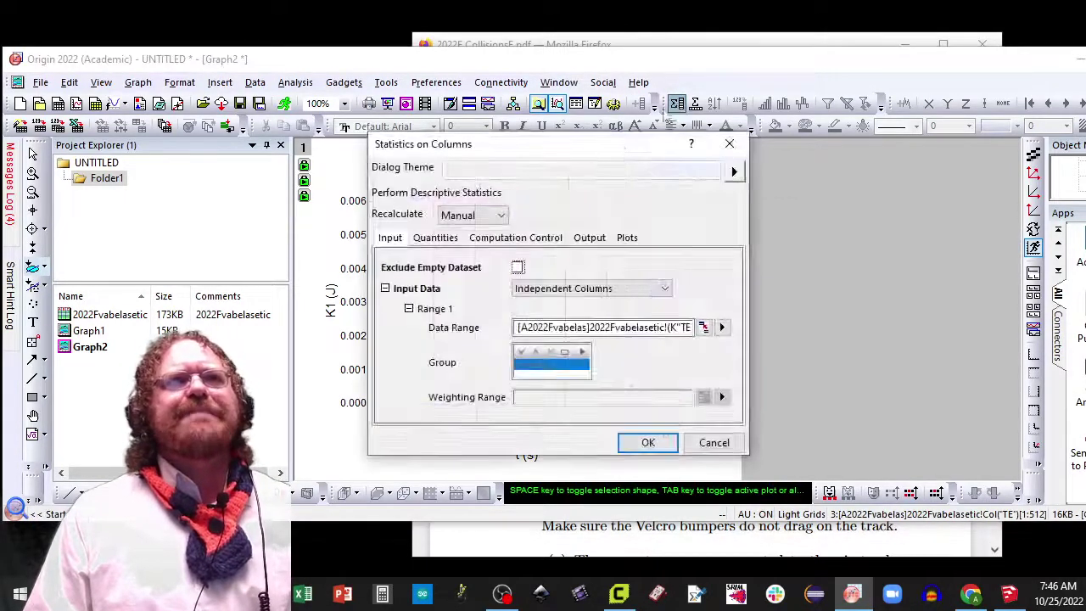
left_click(484, 217)
left_click(482, 241)
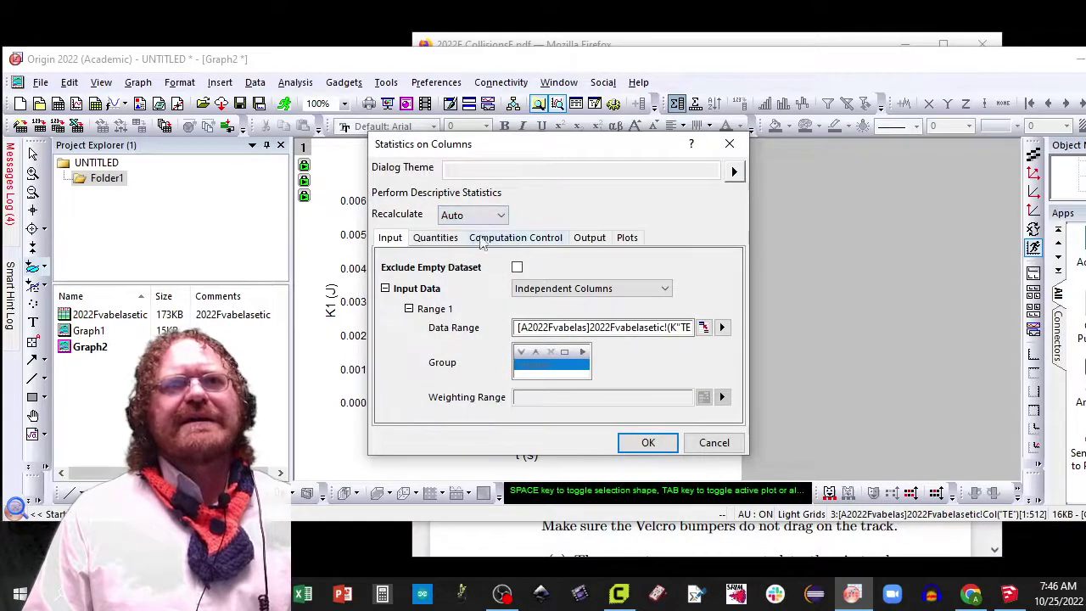
left_click(475, 241)
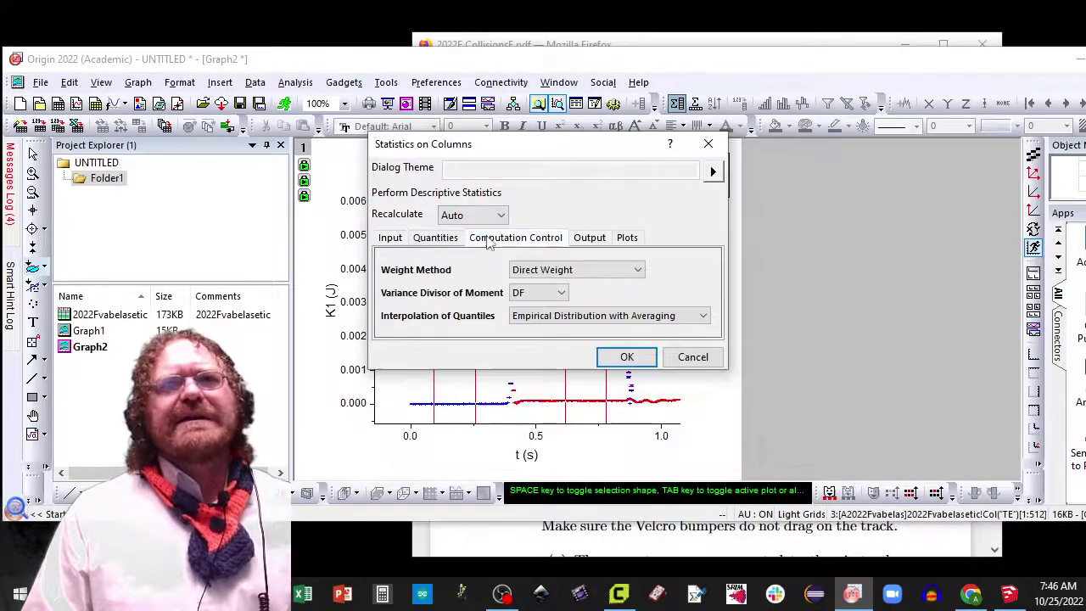
left_click(610, 271)
left_click(559, 296)
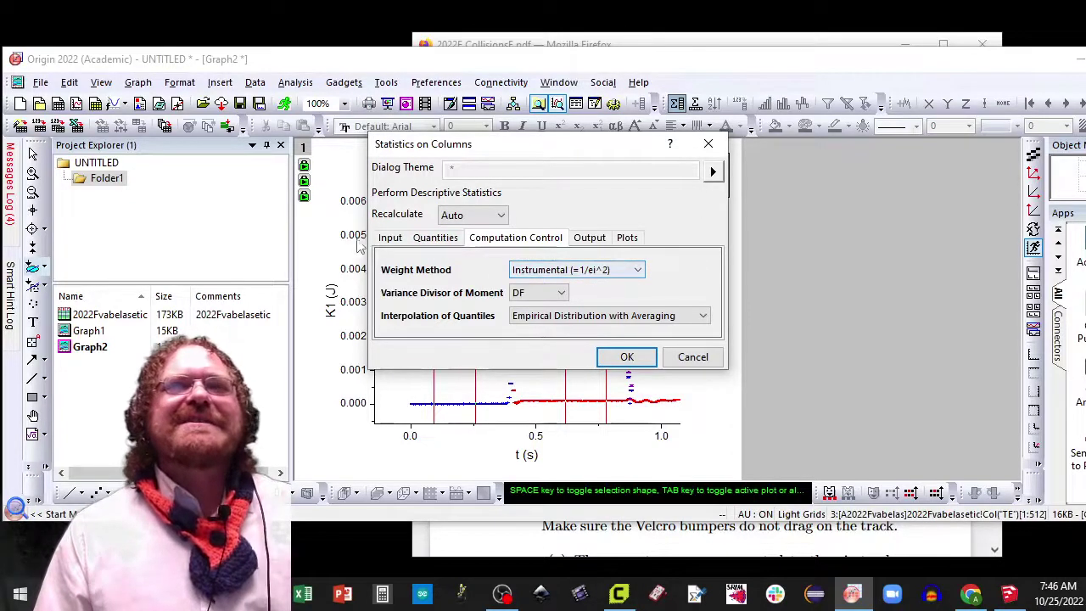
- Include SE of mean and exclude N total and Sum from the computed statistics
left_click(437, 238)
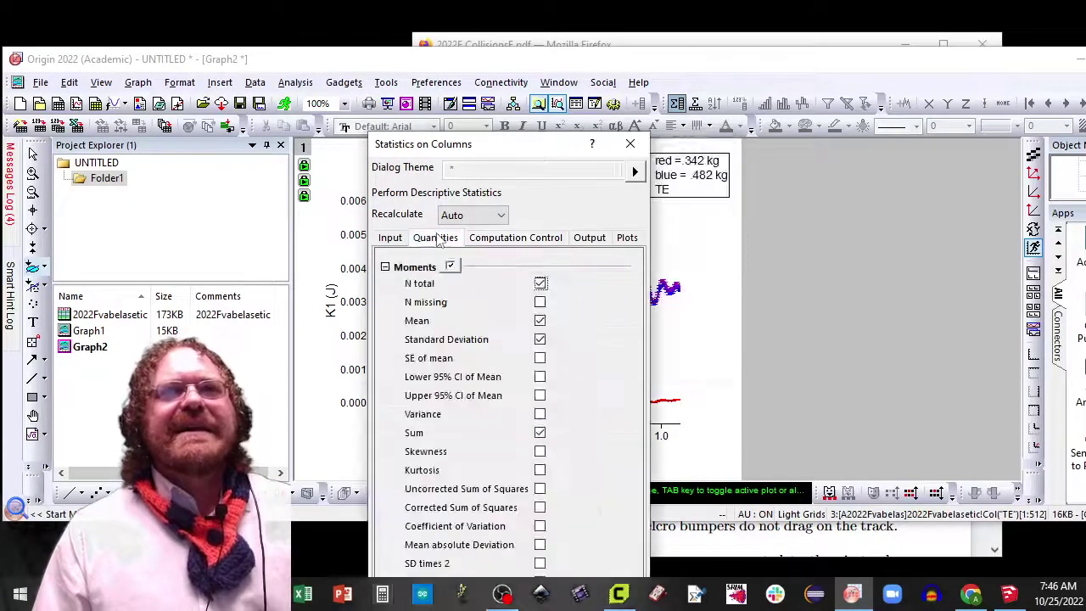
left_click(539, 359)
left_click(541, 284)
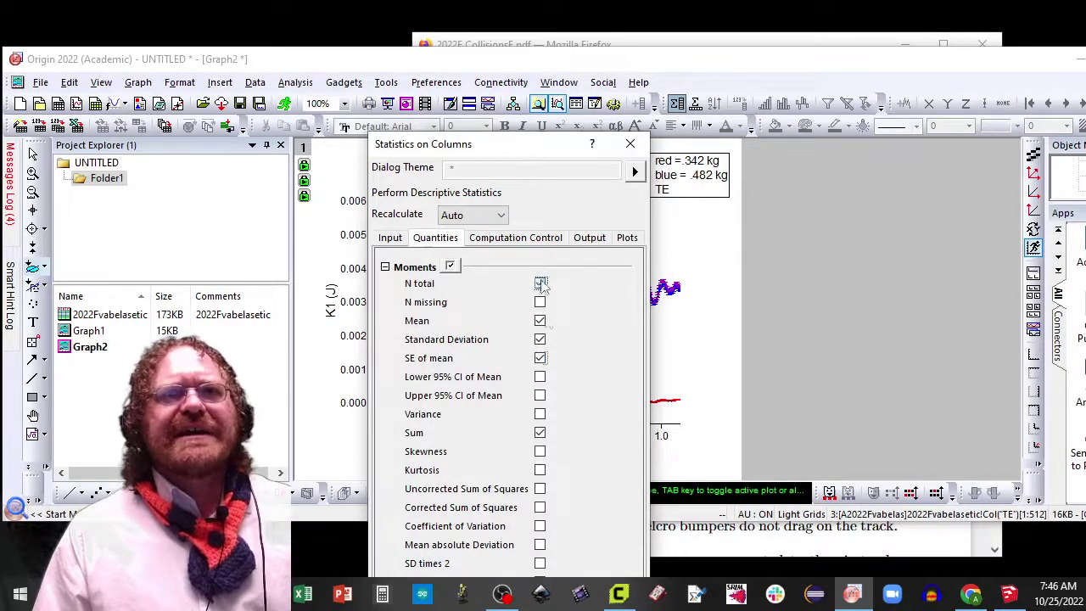
left_click(539, 432)
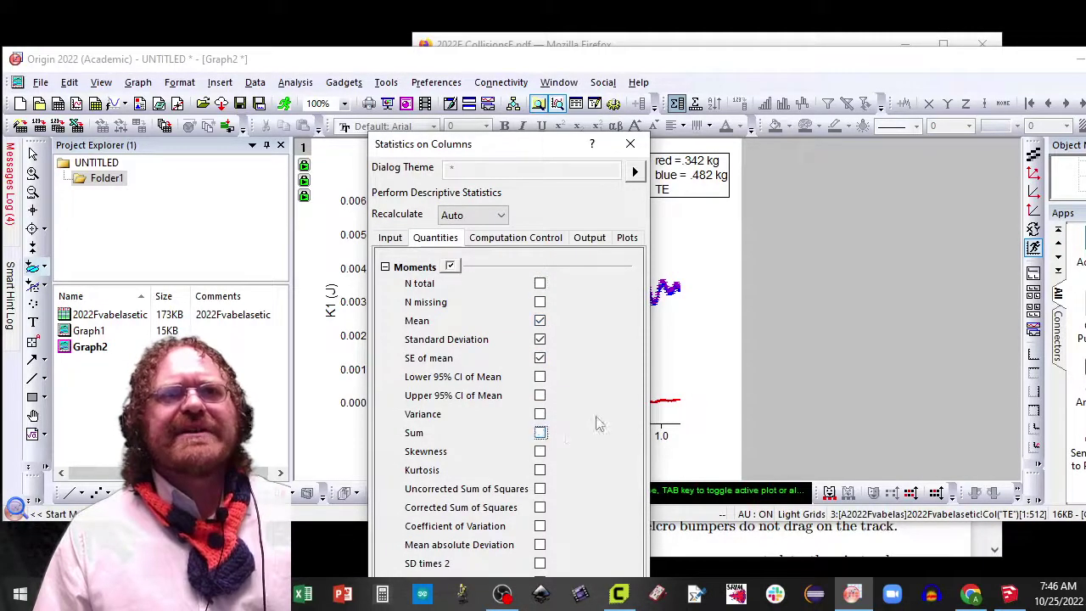
left_click_drag(514, 152, 560, 18)
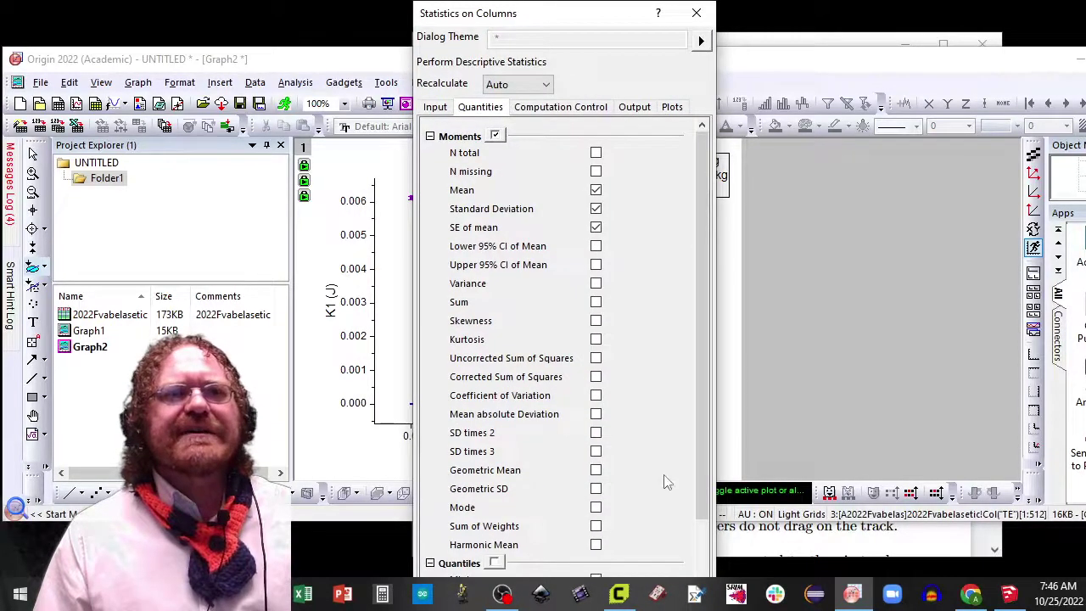
left_click(435, 107)
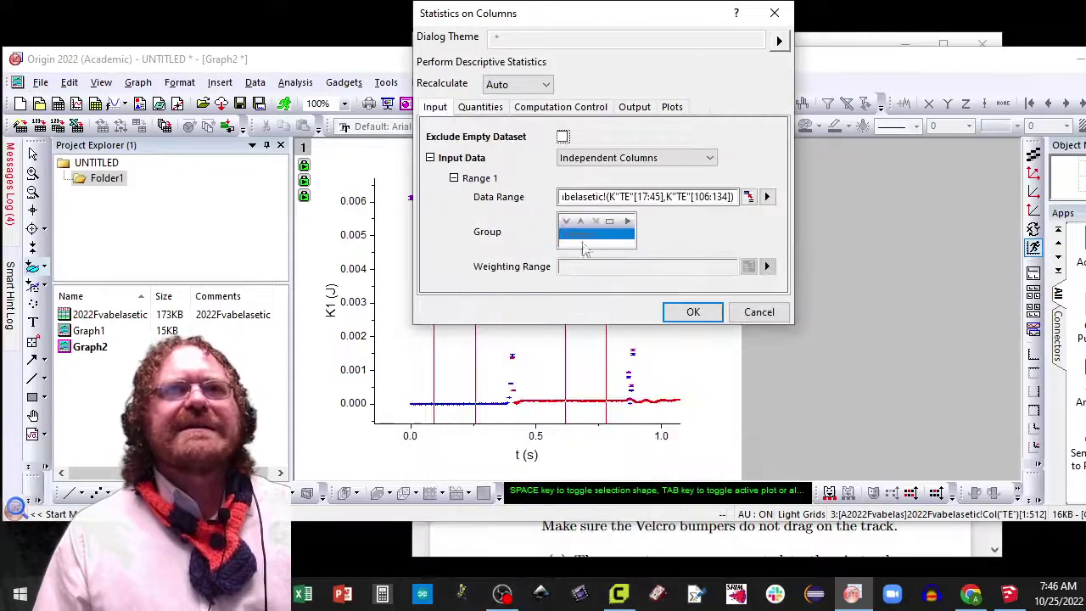
- Run the statistics and switch to the TE report showing means 0.00609 and 0.00613 J
left_click(693, 313)
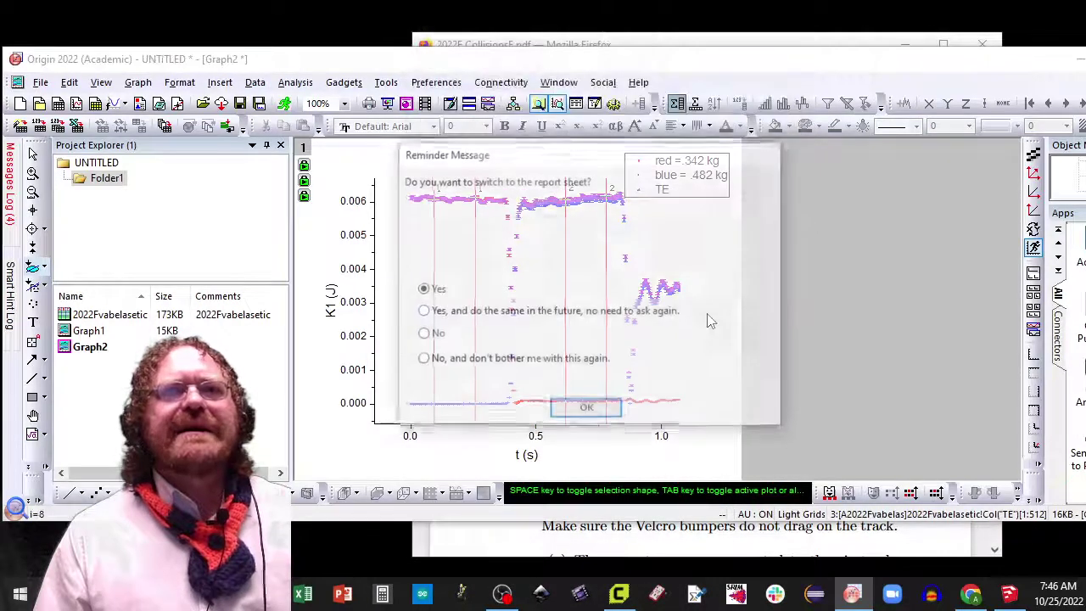
left_click(581, 406)
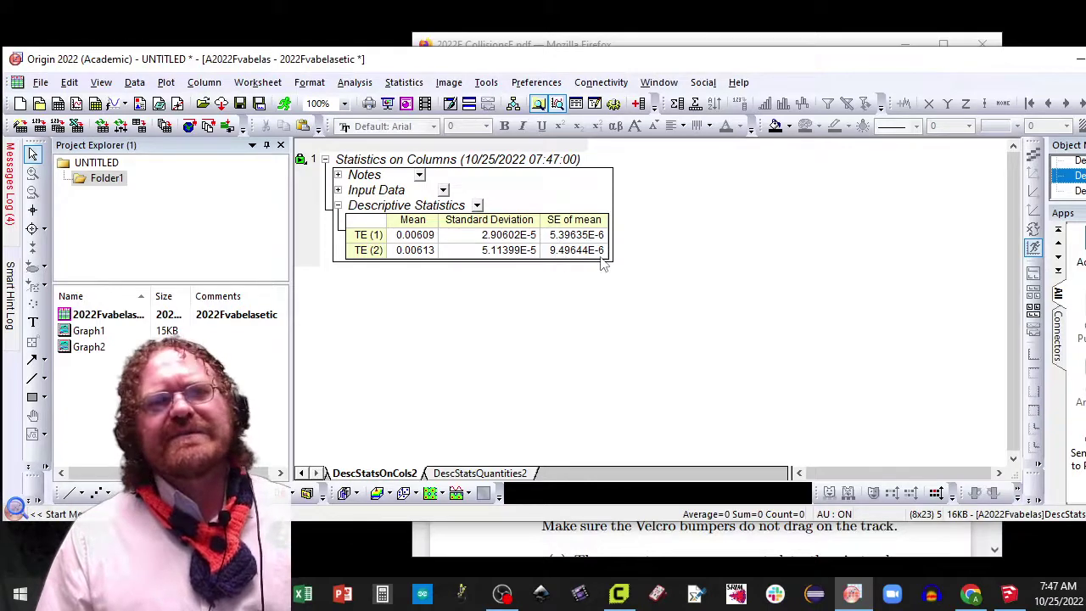
- Add a new column with long name z to the DescStatsQuantities2 sheet
left_click(500, 475)
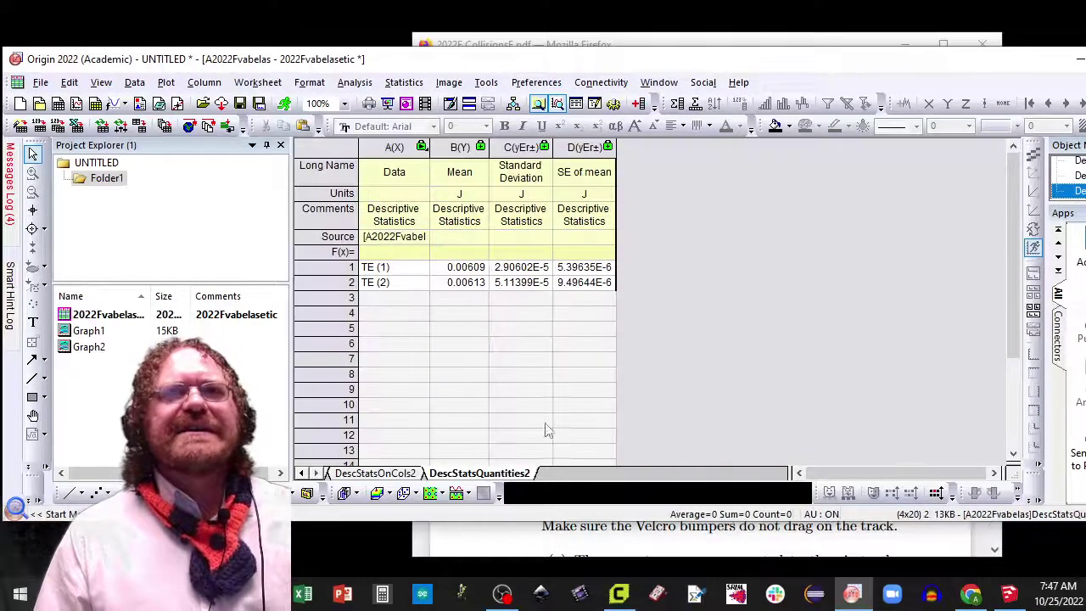
left_click(641, 104)
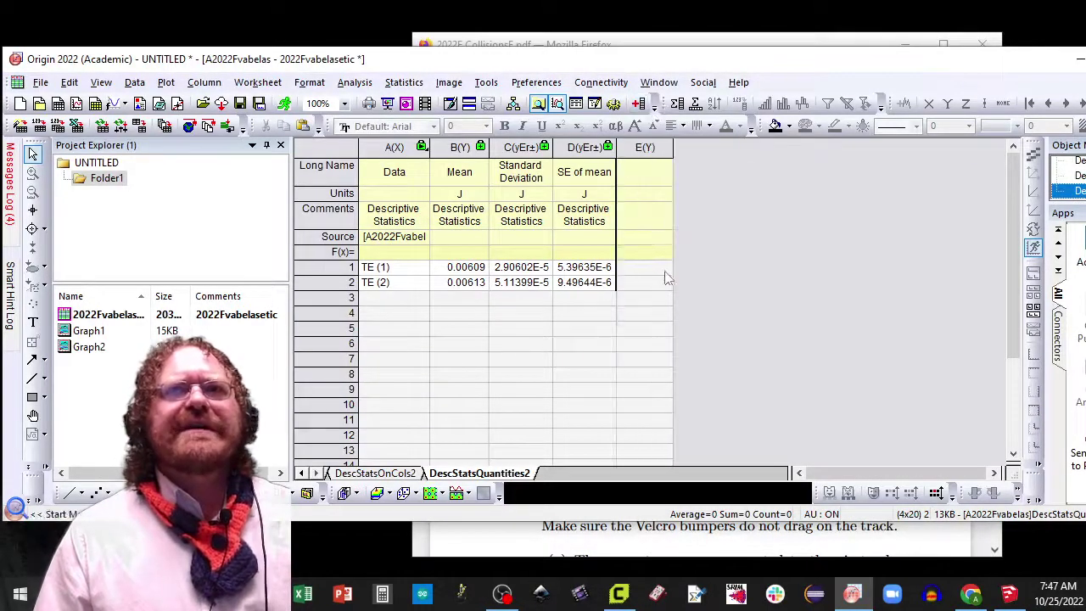
left_click(658, 171)
double_click(659, 168)
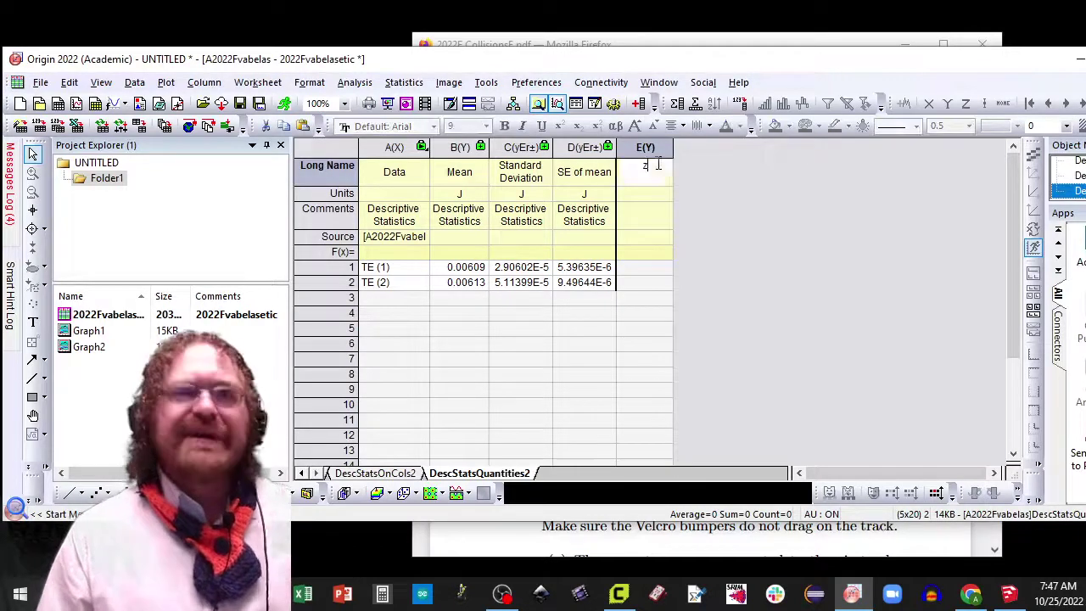
type("z")
left_click(644, 272)
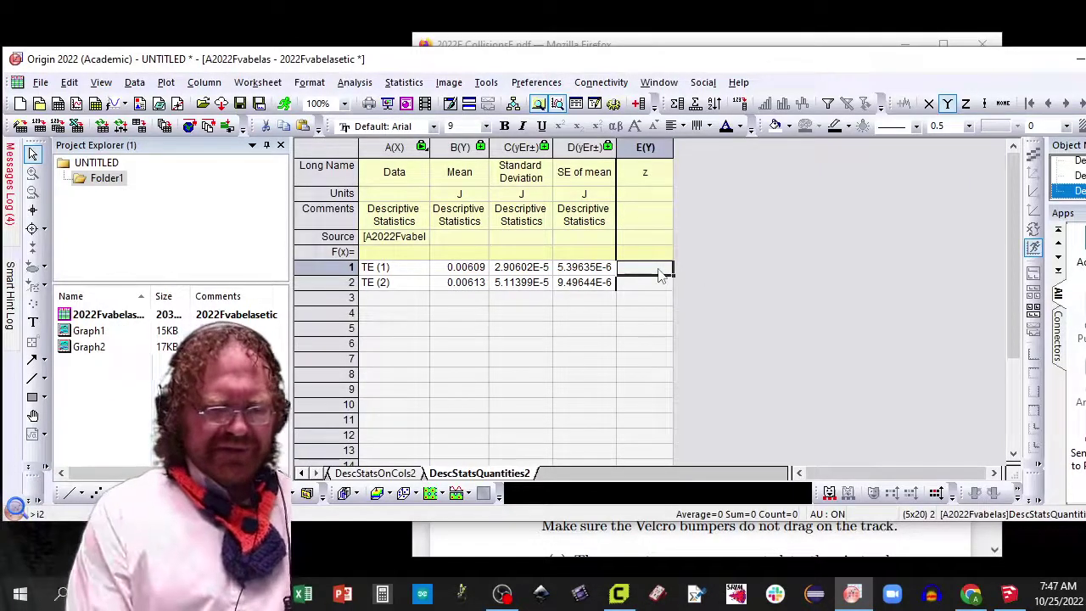
- Enter =abs(B1-B2)/sqrt(D1^2+D2^2) in z's first row, giving 3.67543
type("=abs(")
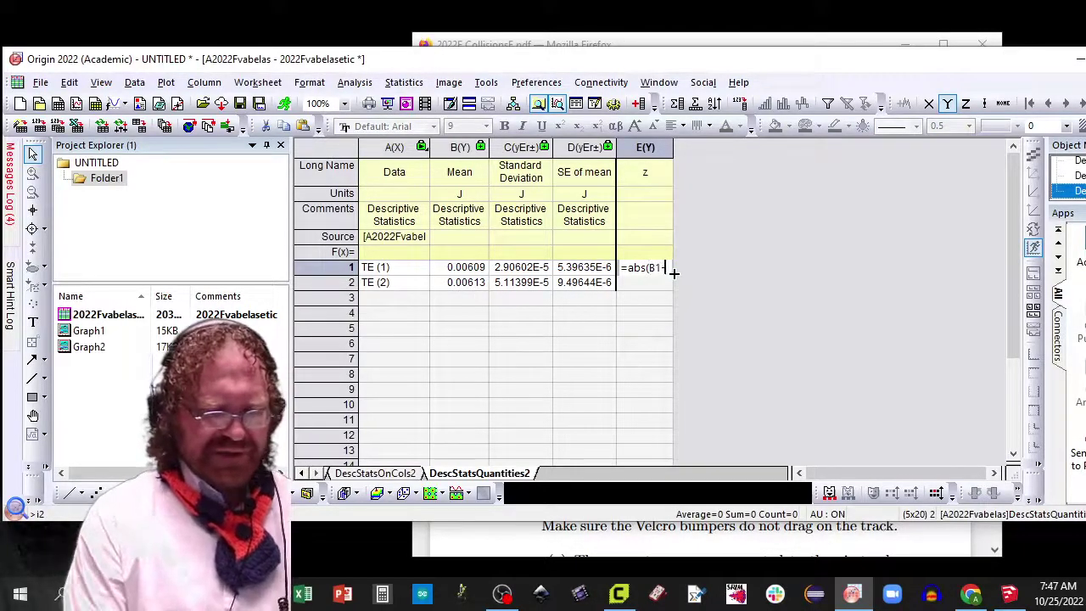
type("B1-B2)/sqrt(D1")
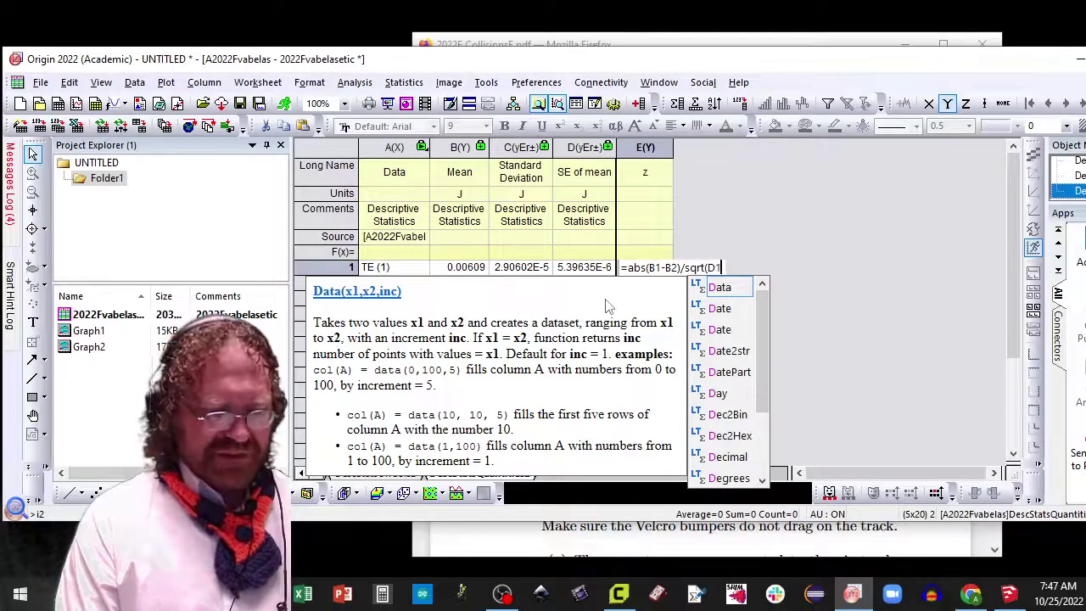
type("^2+D2^2")
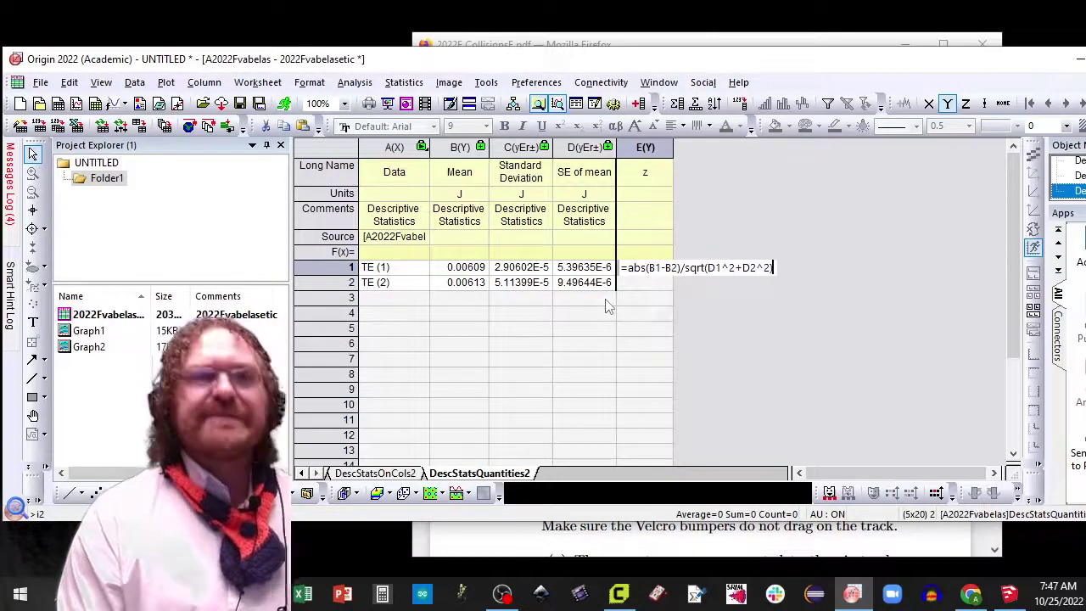
key("Return")
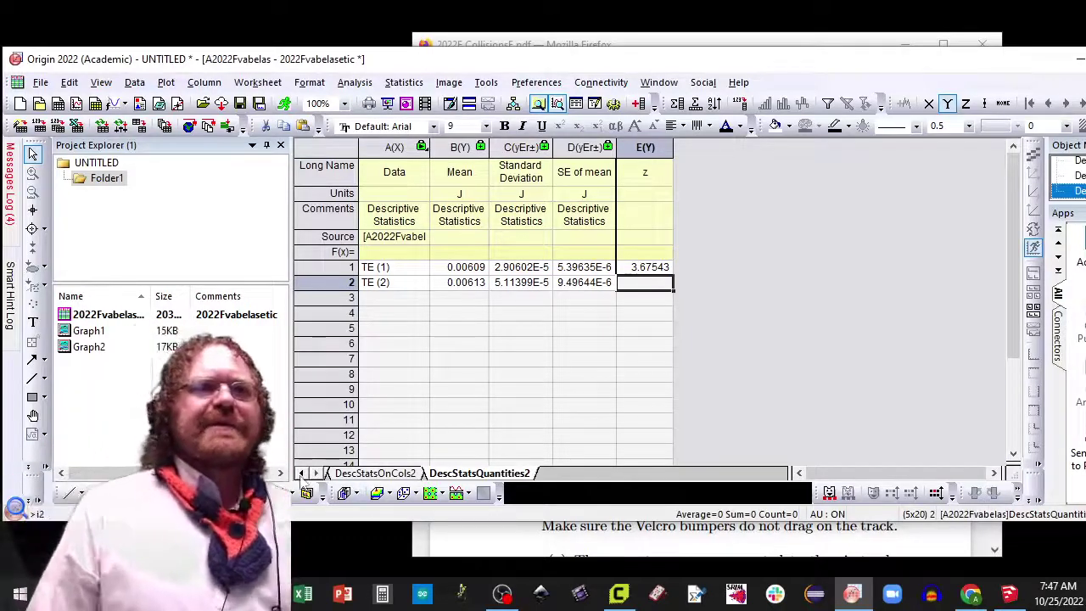
- Rename the raw collision data workbook to elastic
left_click(302, 473)
left_click(373, 473)
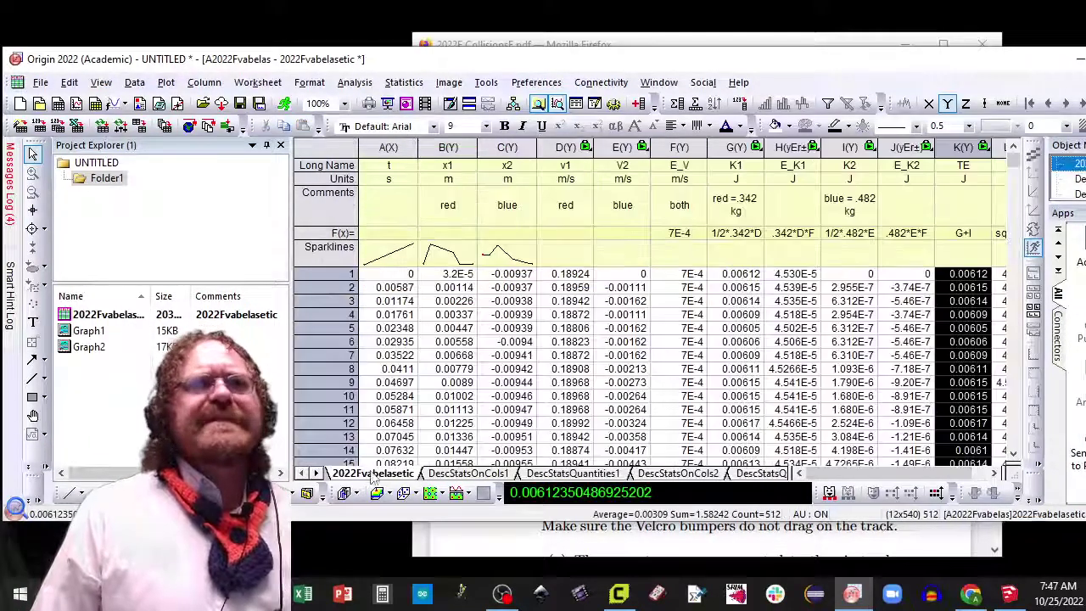
right_click(106, 316)
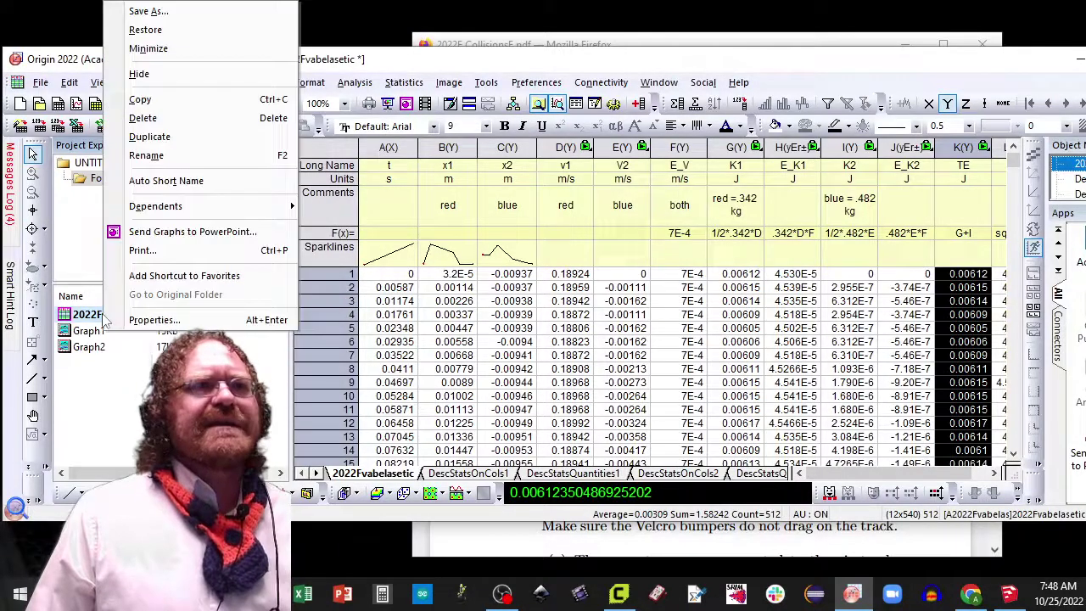
left_click(161, 157)
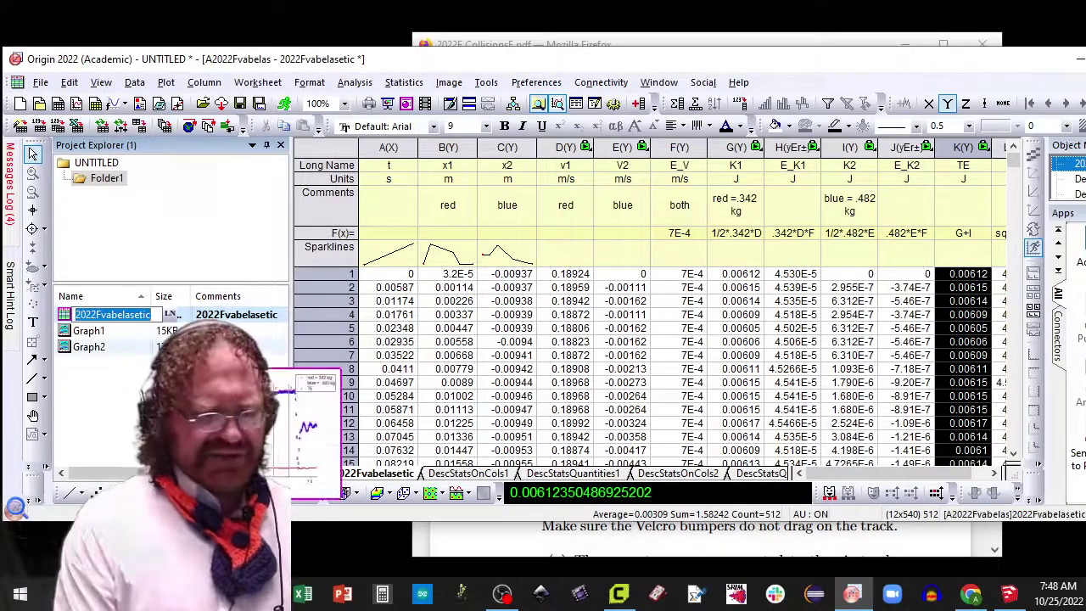
type("elastic")
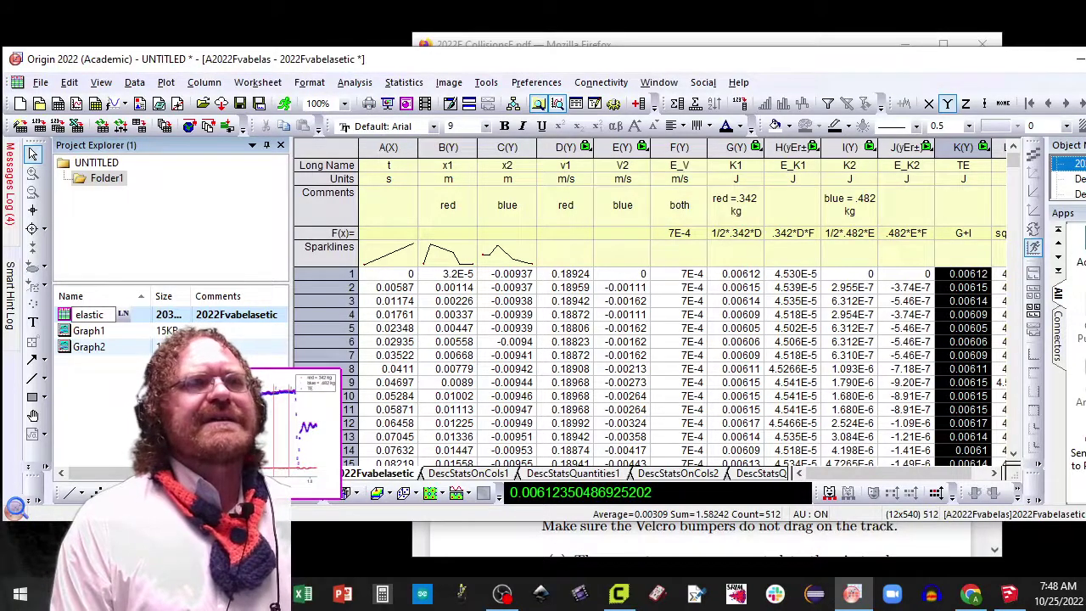
key("Return")
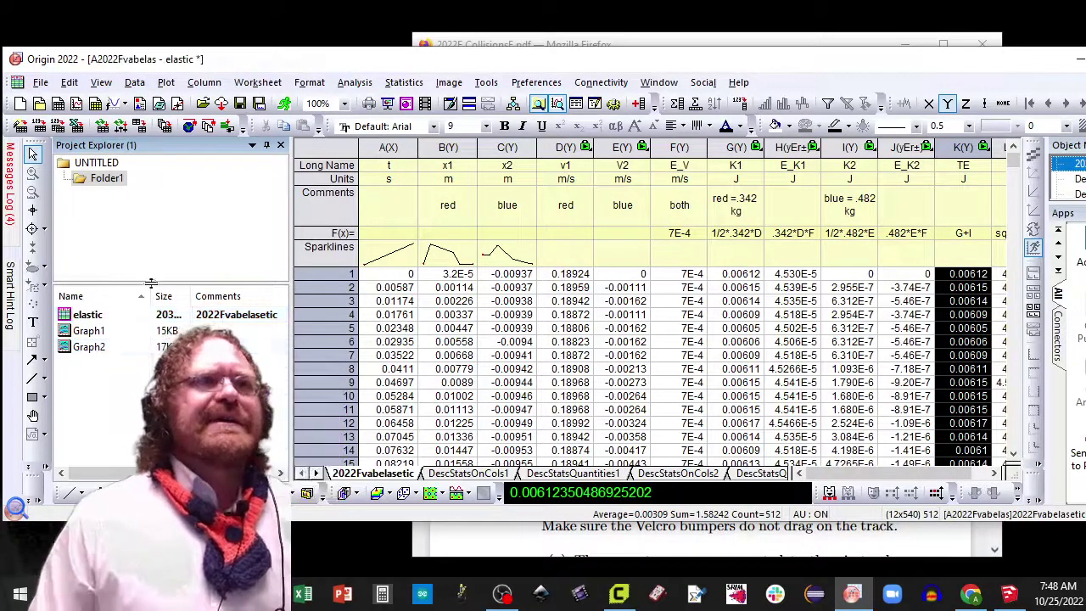
- Duplicate the elastic workbook and name the copy inelast
right_click(93, 316)
left_click(135, 136)
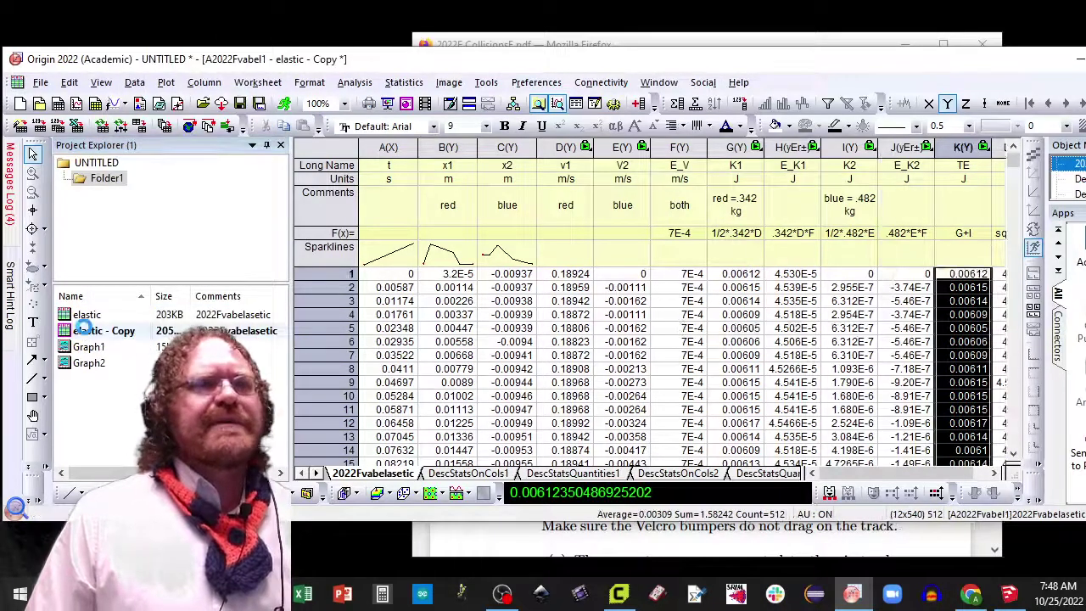
right_click(85, 326)
left_click(149, 176)
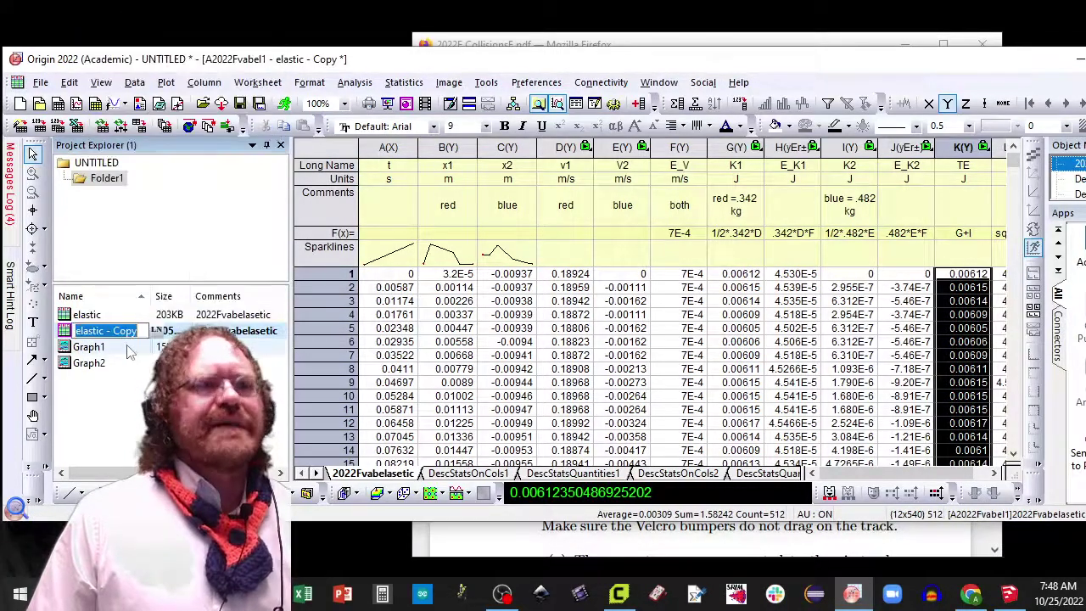
type("inela")
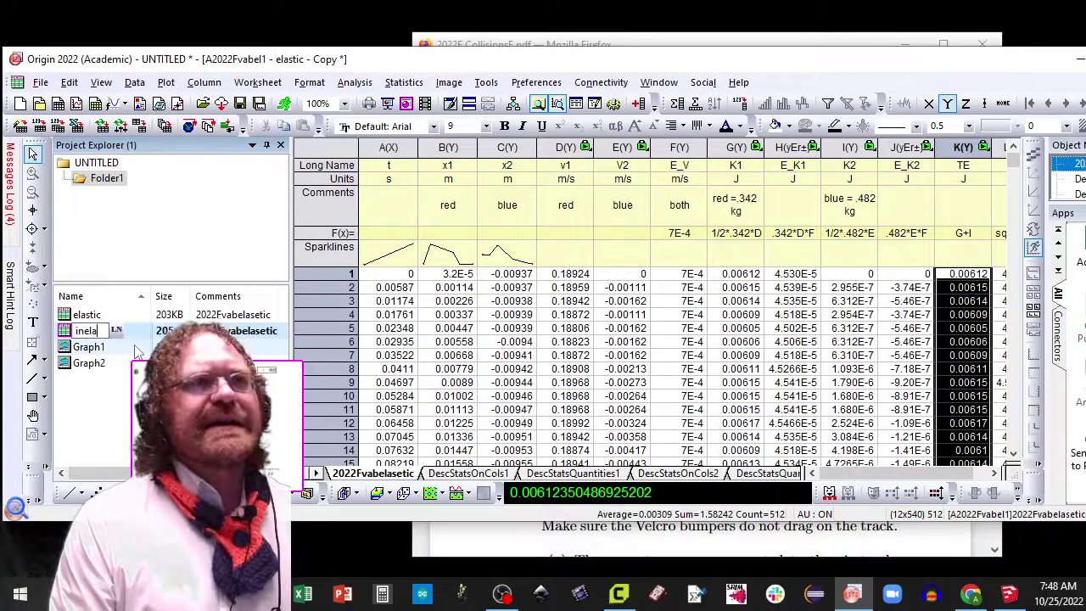
type("st")
key("Return")
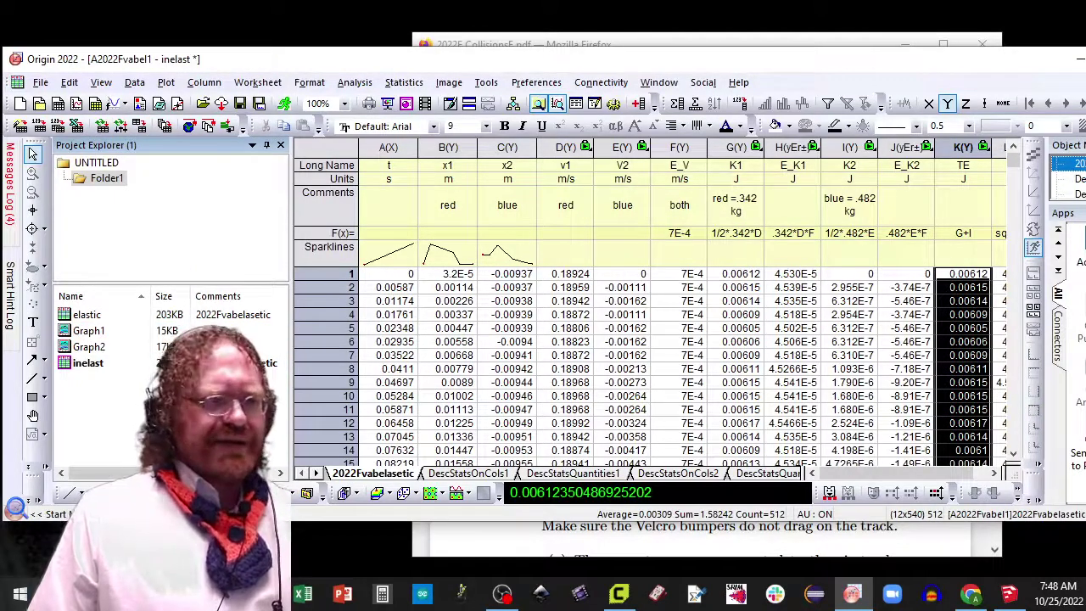
- Import the 2022Fvabelasetic2 t, x1, x2 data through the Import Wizard
left_click_drag(382, 424, 452, 262)
left_click(580, 349)
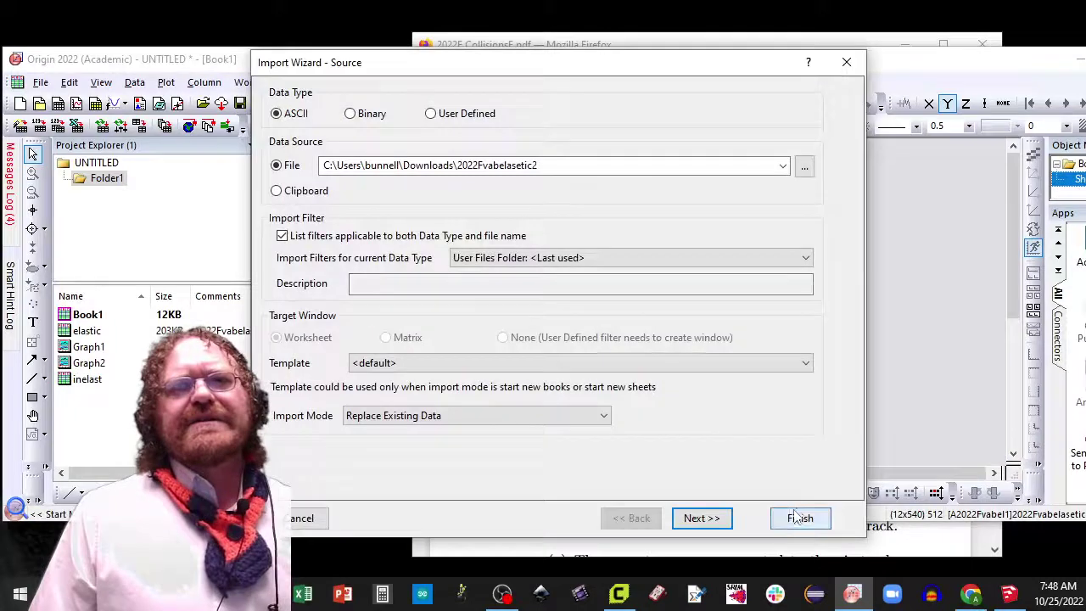
left_click(798, 517)
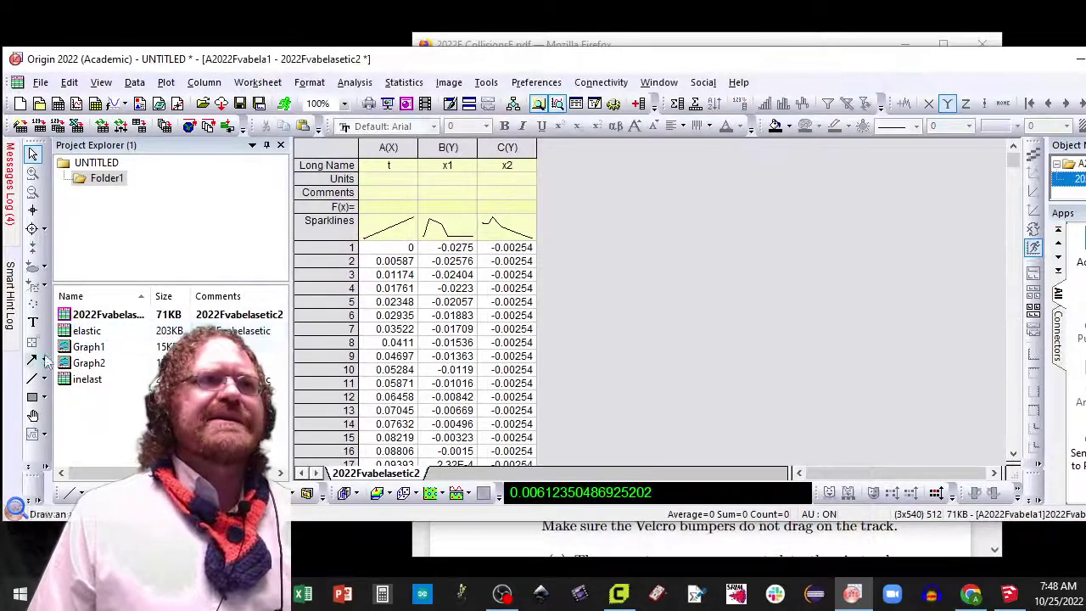
- Bring columns A–C into inelast and select its t column with energy columns G–L
mouse_move(110, 315)
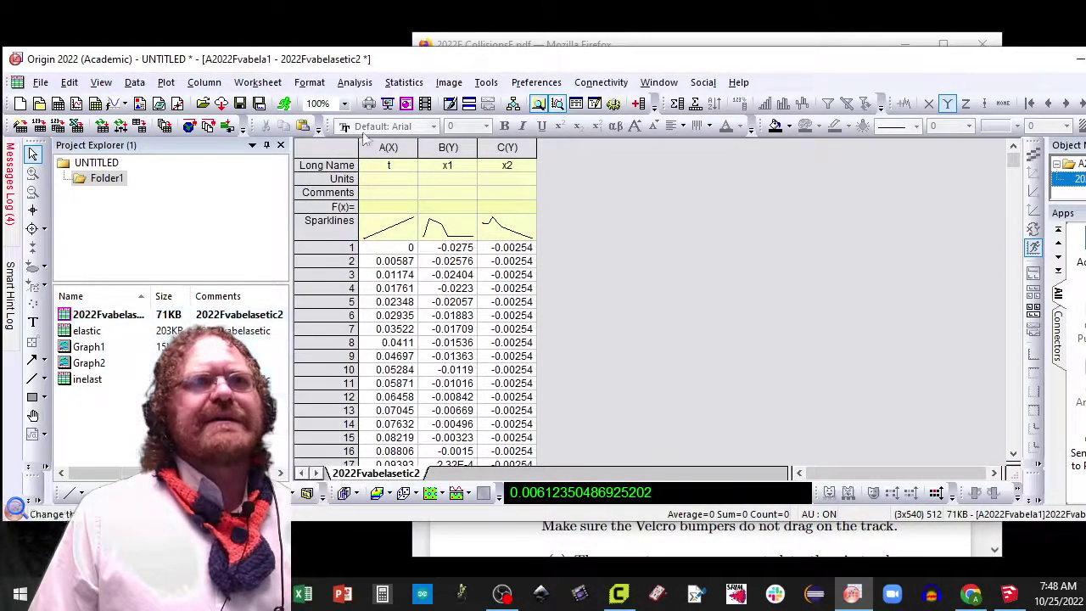
left_click_drag(388, 148, 507, 148)
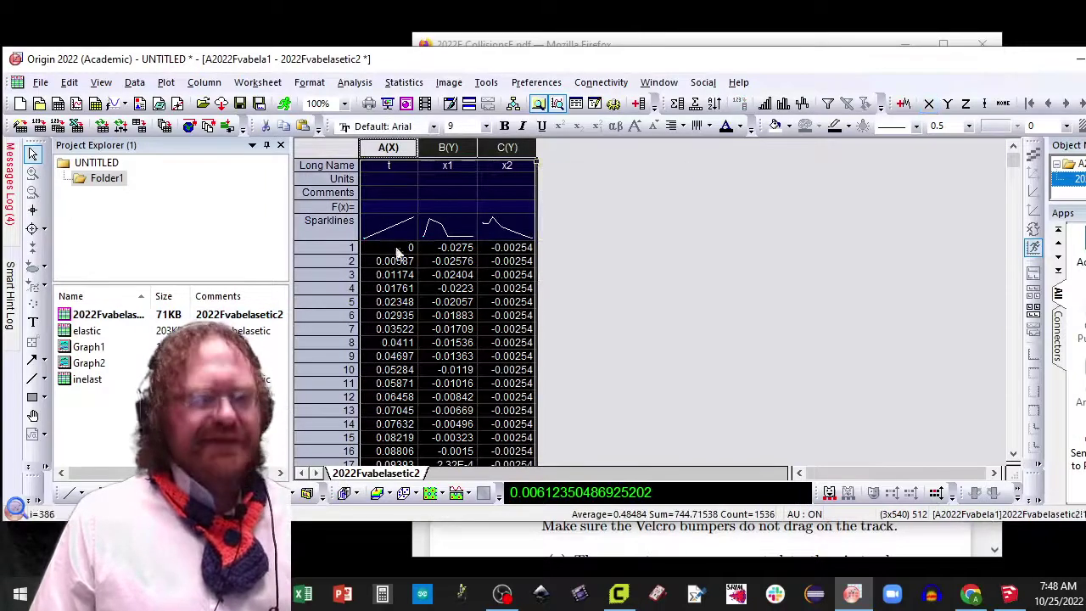
double_click(85, 380)
left_click(388, 149)
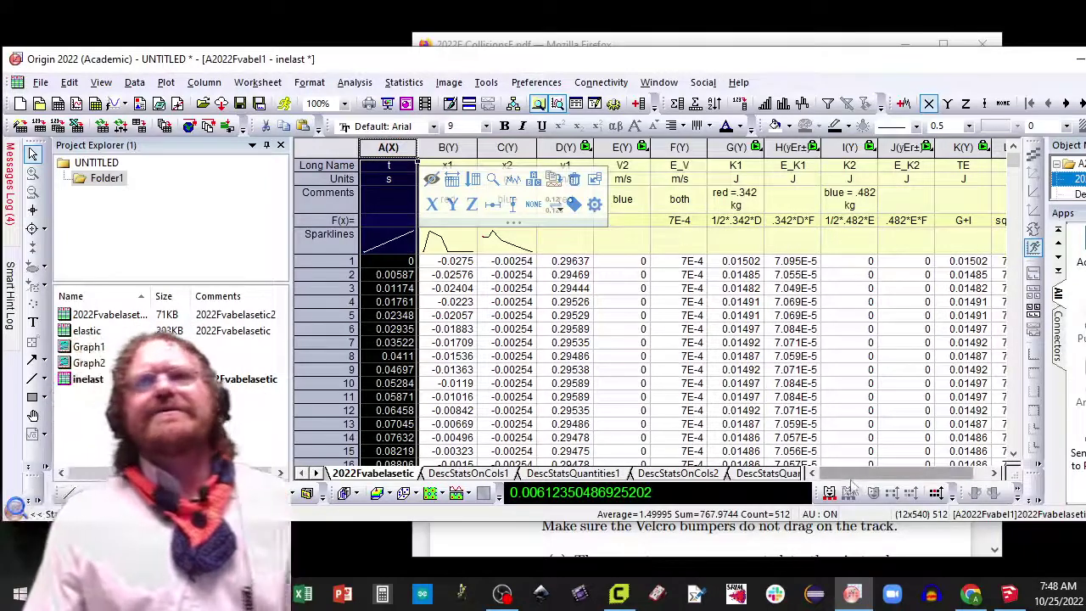
scroll(854, 479, "right", 1)
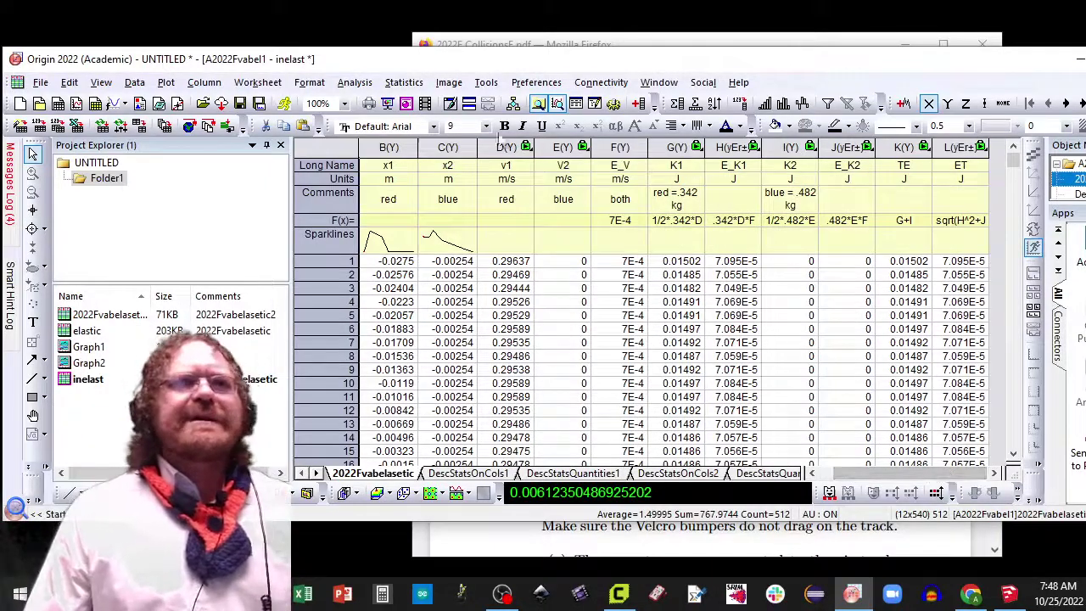
left_click_drag(984, 151, 679, 148)
scroll(876, 483, "left", 1)
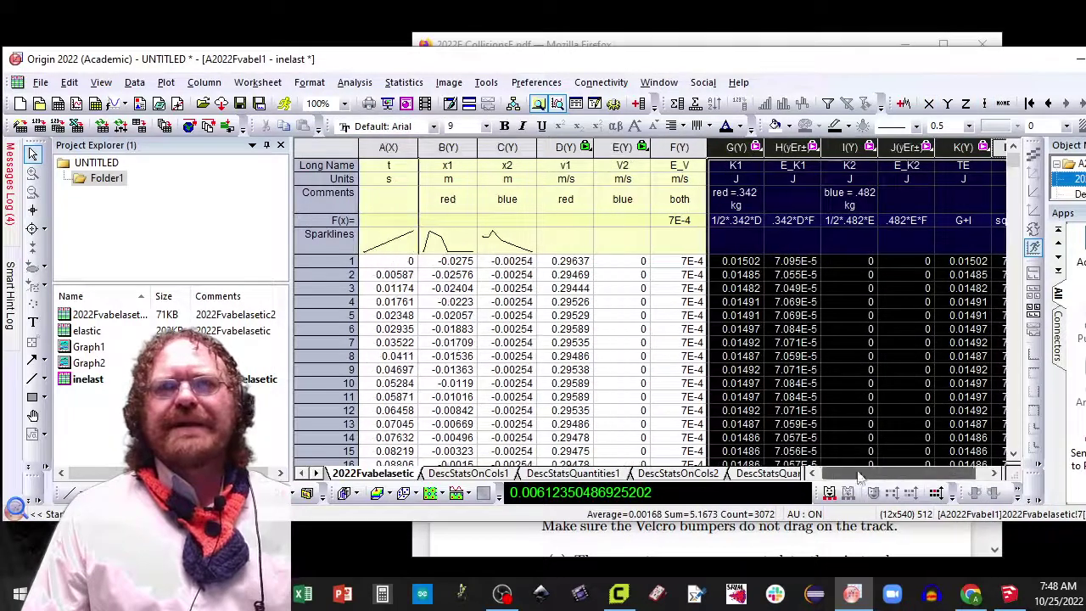
left_click(392, 151, "ctrl")
- Plot the selected energies against t as Graph3 and zoom to about t = 0–0.7 s
left_click(407, 183)
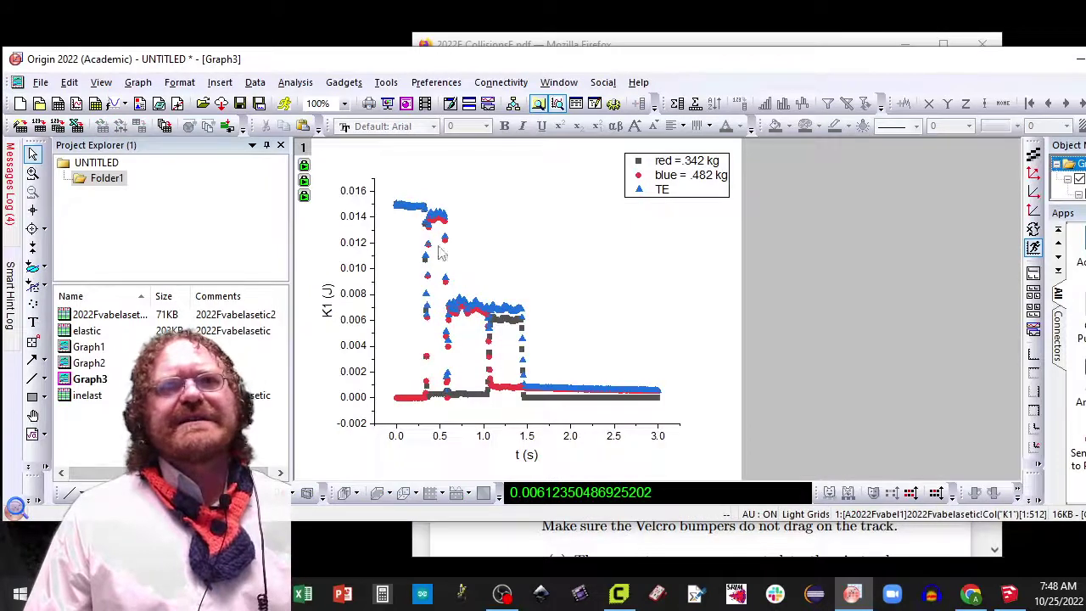
mouse_move(494, 330)
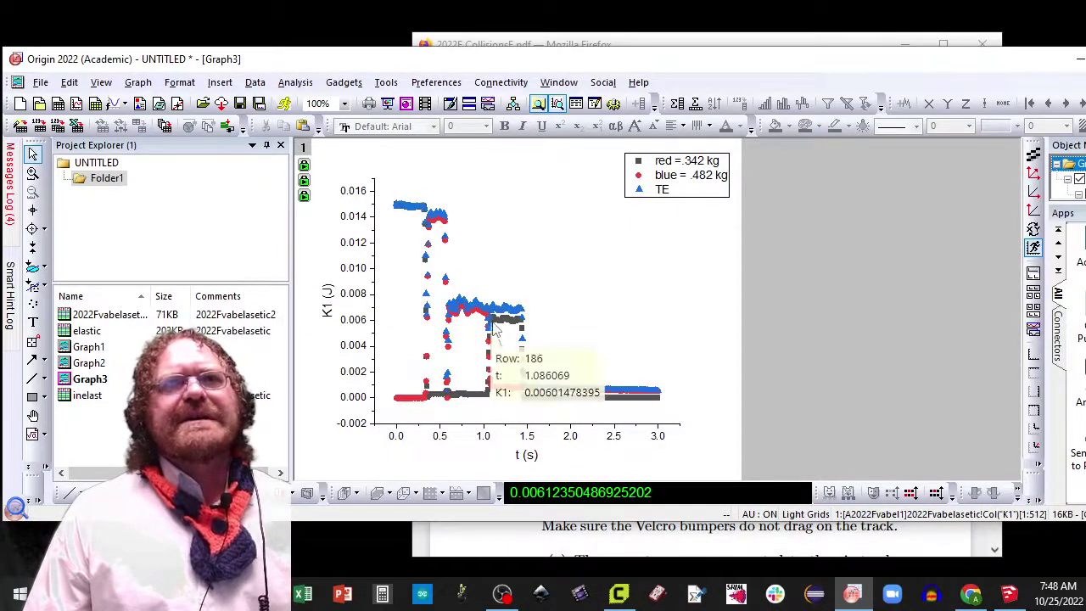
left_click(33, 172)
left_click_drag(388, 185, 458, 458)
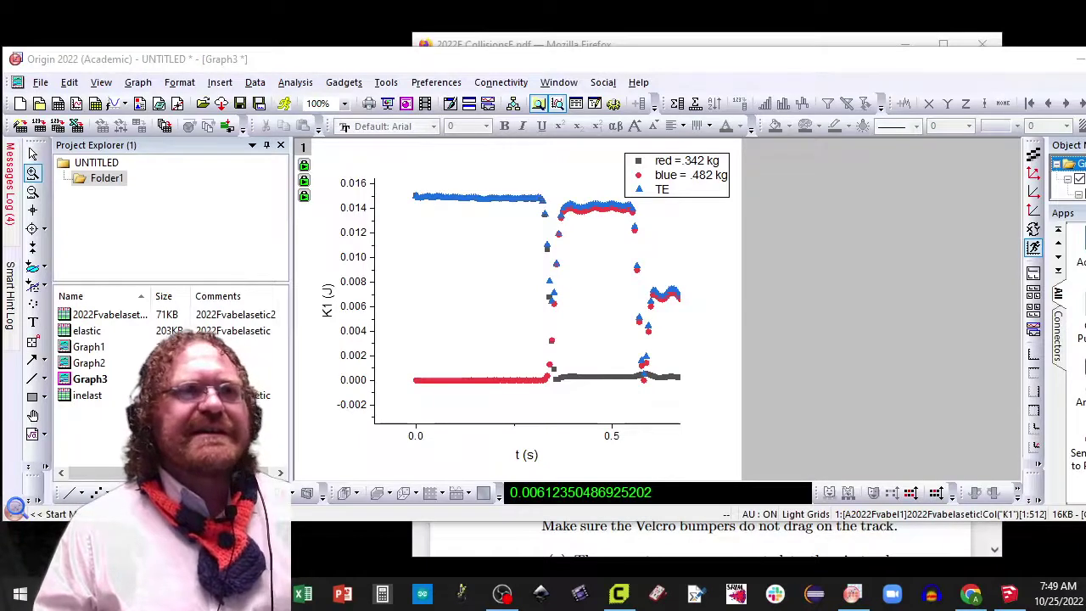
- Import the 2022Fvab-INelasetic data file and select its columns A–C
left_click_drag(579, 334, 581, 337)
left_click(583, 347)
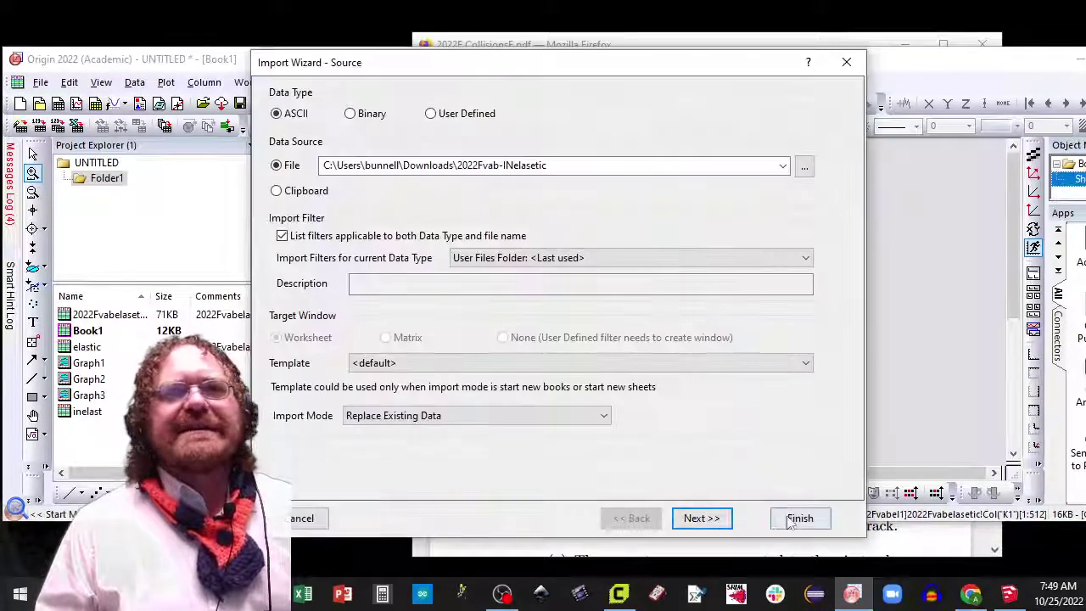
left_click(800, 518)
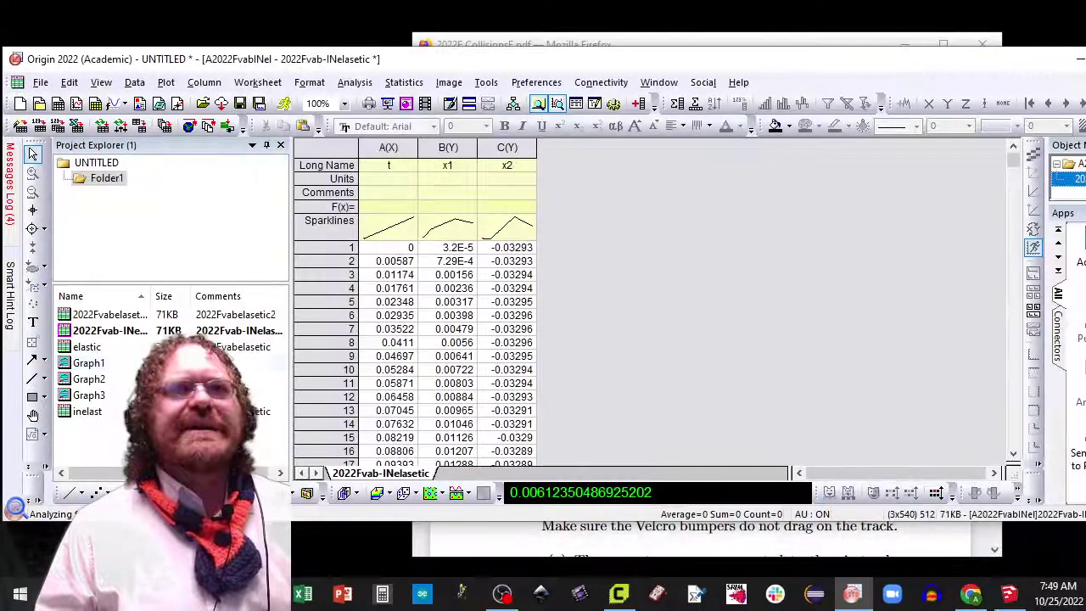
left_click_drag(392, 148, 509, 146)
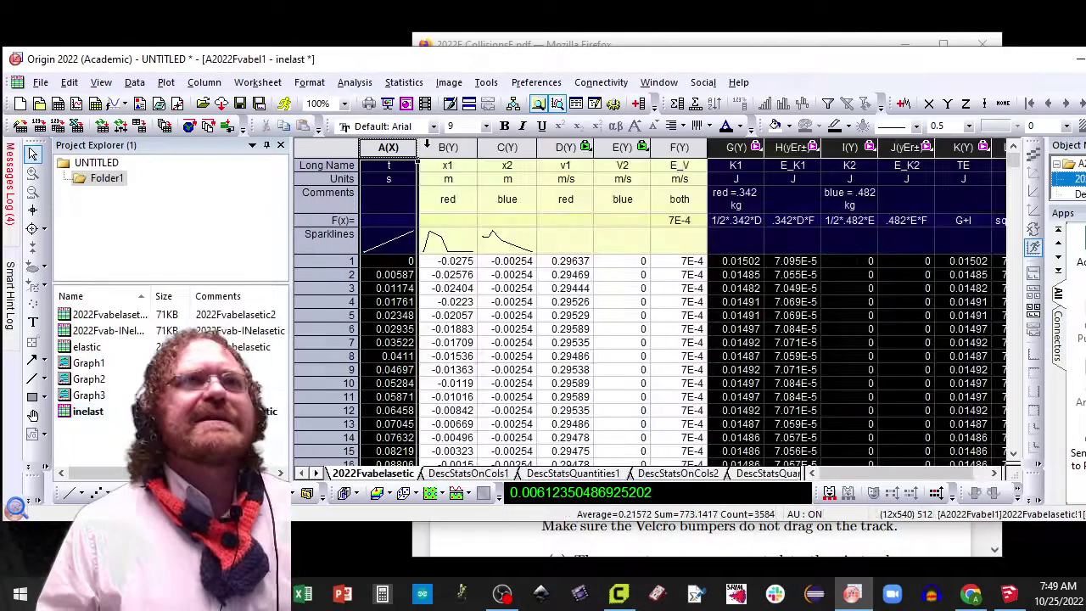
- Load the inelastic run into inelast, then rescale Graph3 to show all and zoom to about 0–2 s
left_click(399, 149)
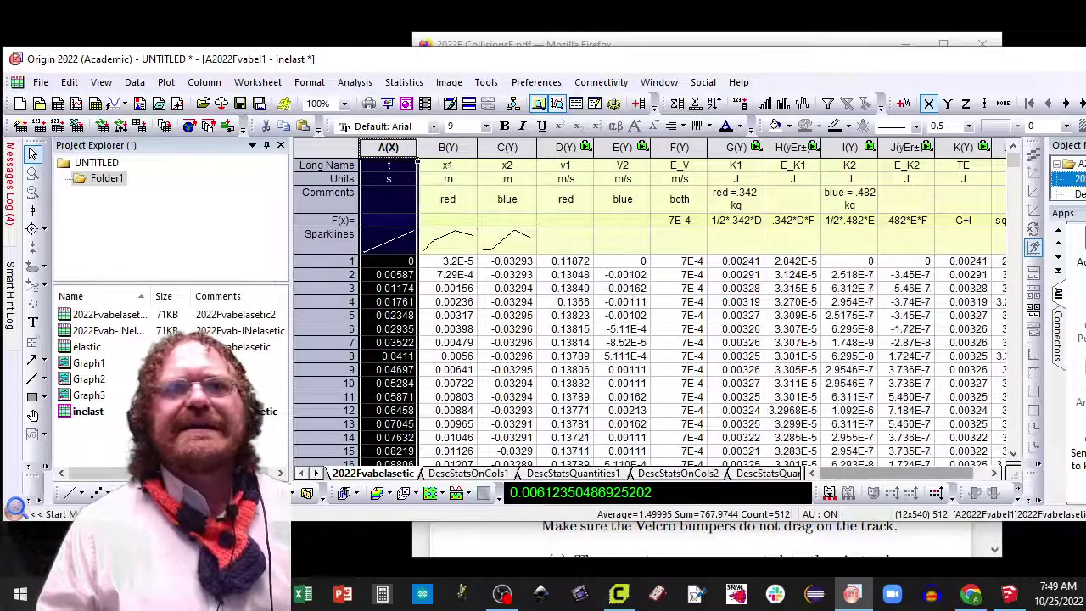
double_click(68, 395)
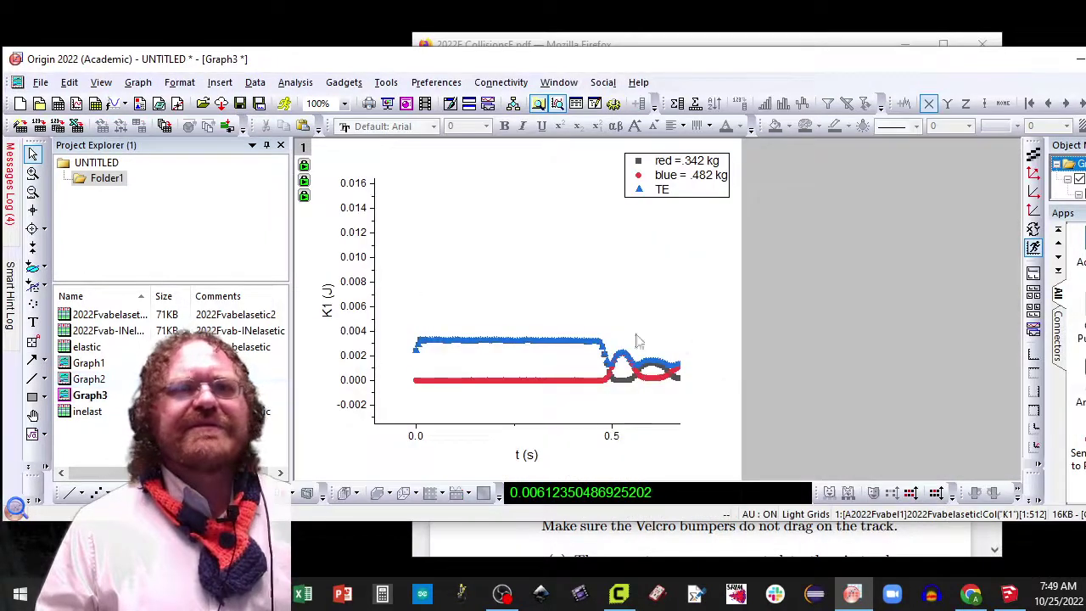
right_click(349, 361)
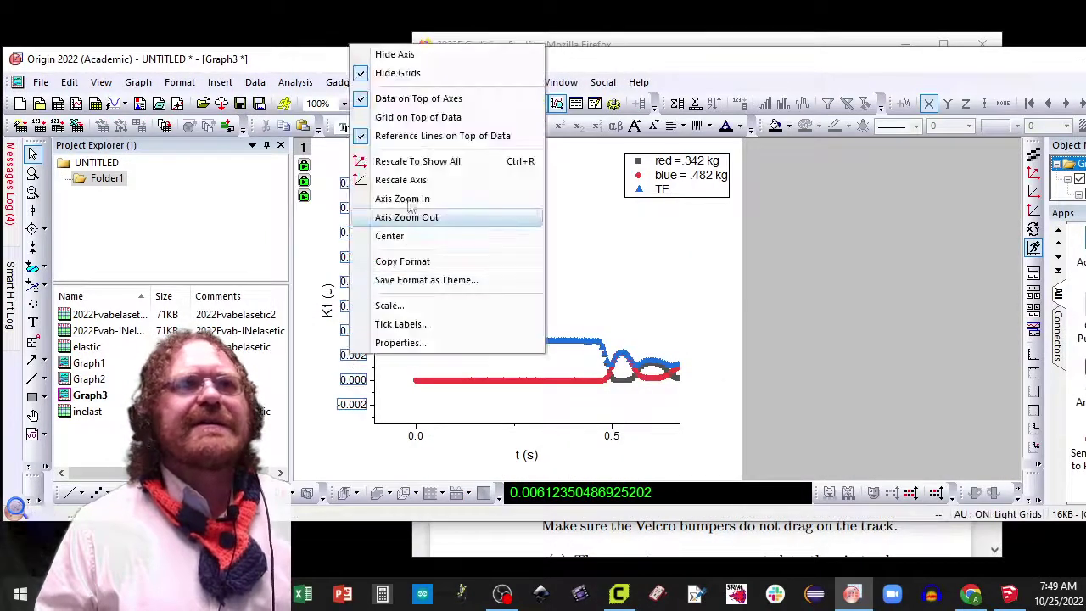
left_click(414, 161)
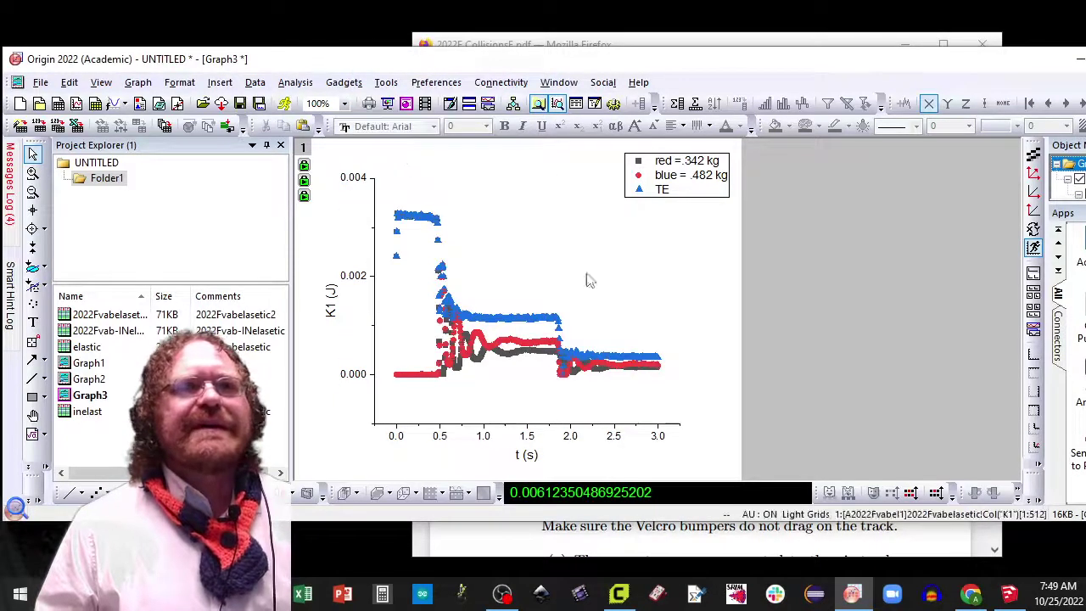
left_click(32, 172)
left_click_drag(369, 190, 577, 455)
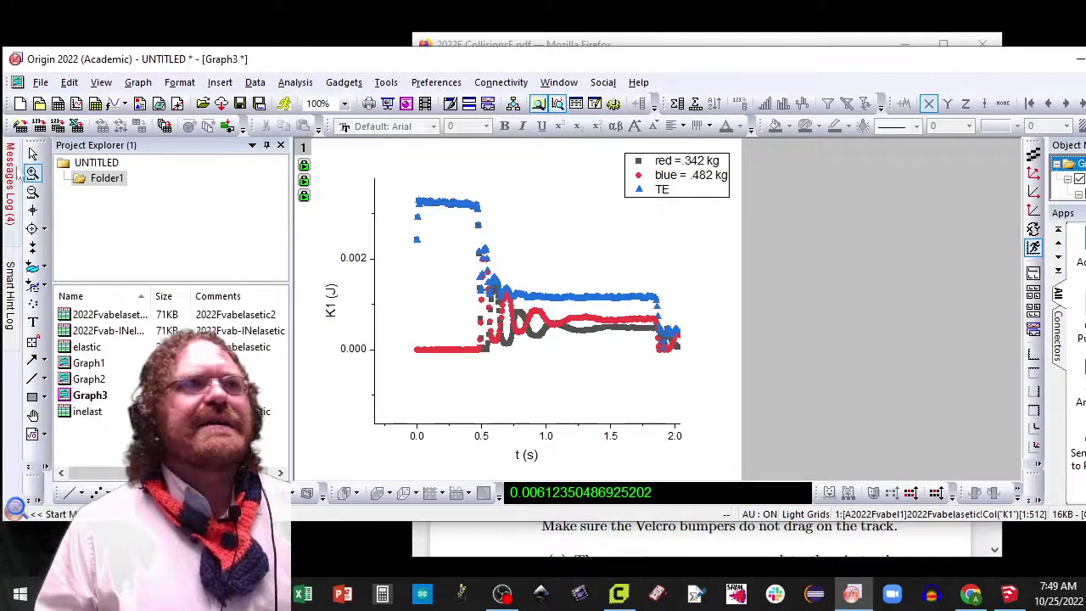
- Reduce the graph's data symbol size to 3
left_click(32, 153)
double_click(480, 217)
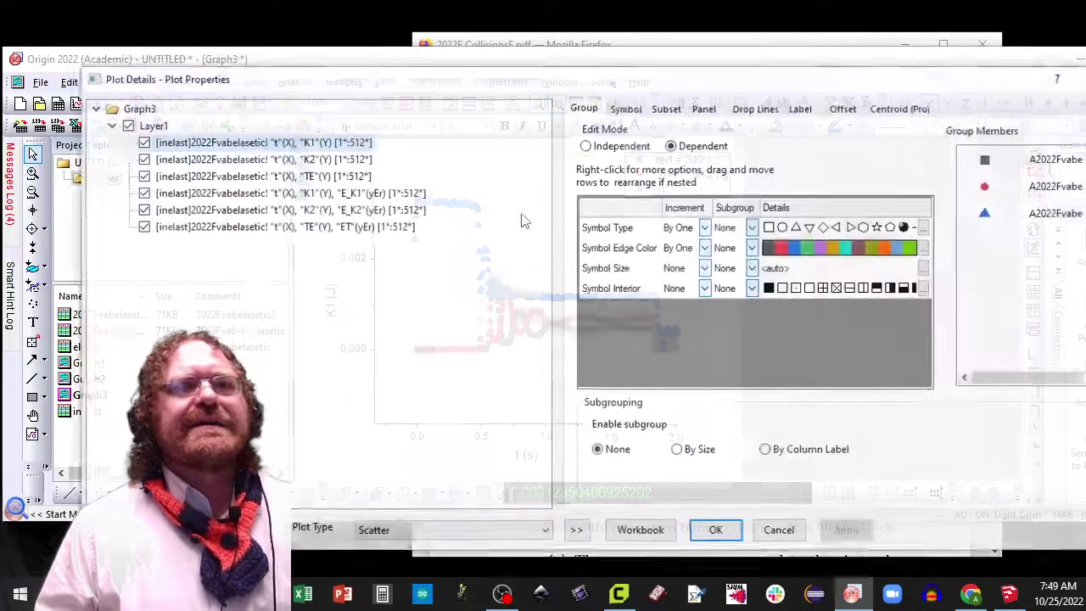
left_click(628, 109)
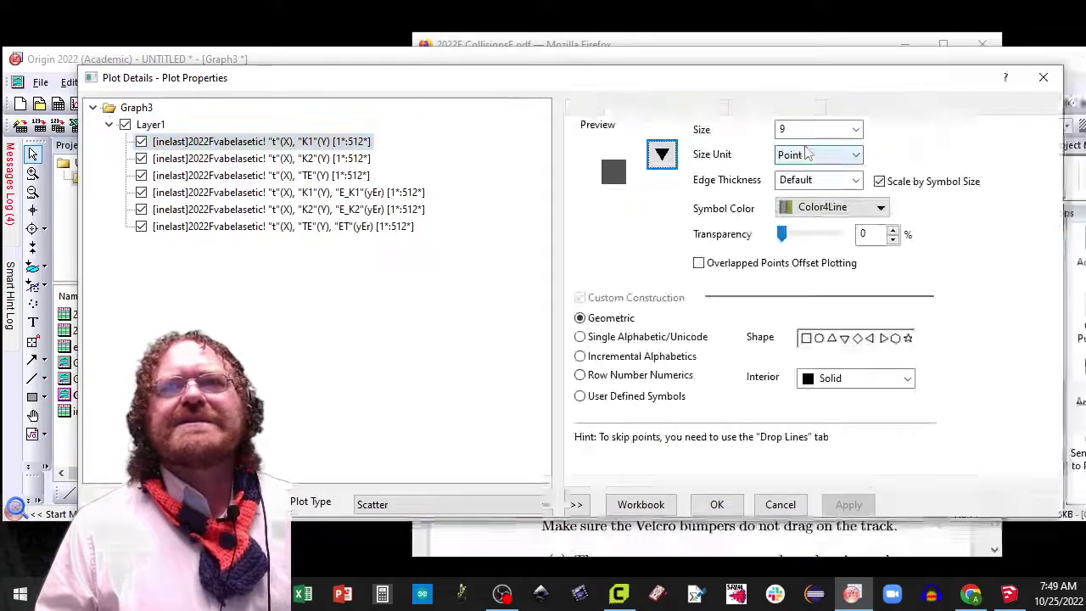
left_click(856, 130)
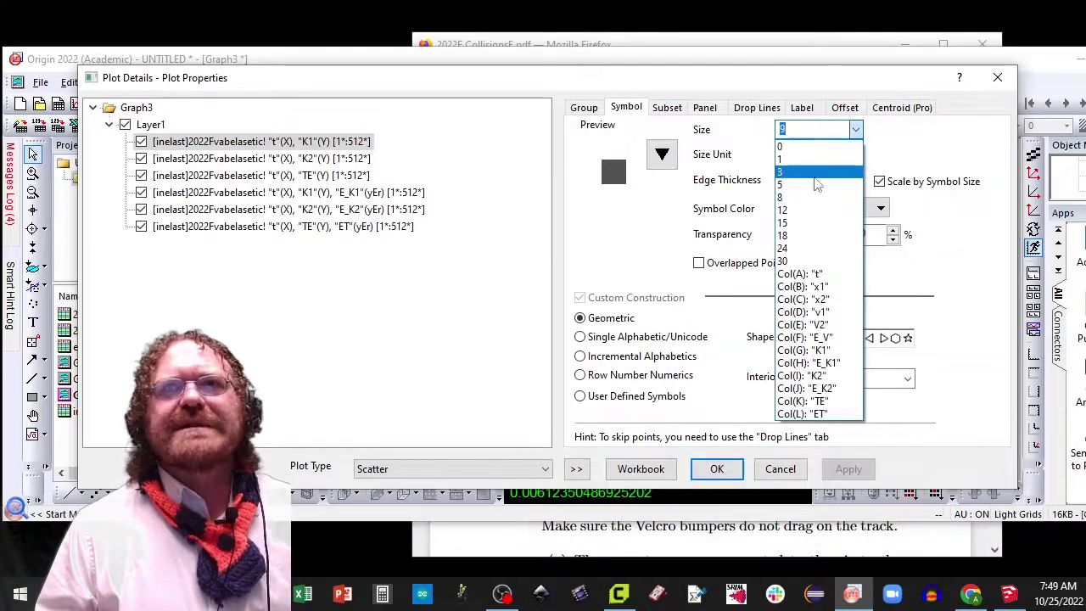
left_click(812, 173)
left_click(848, 469)
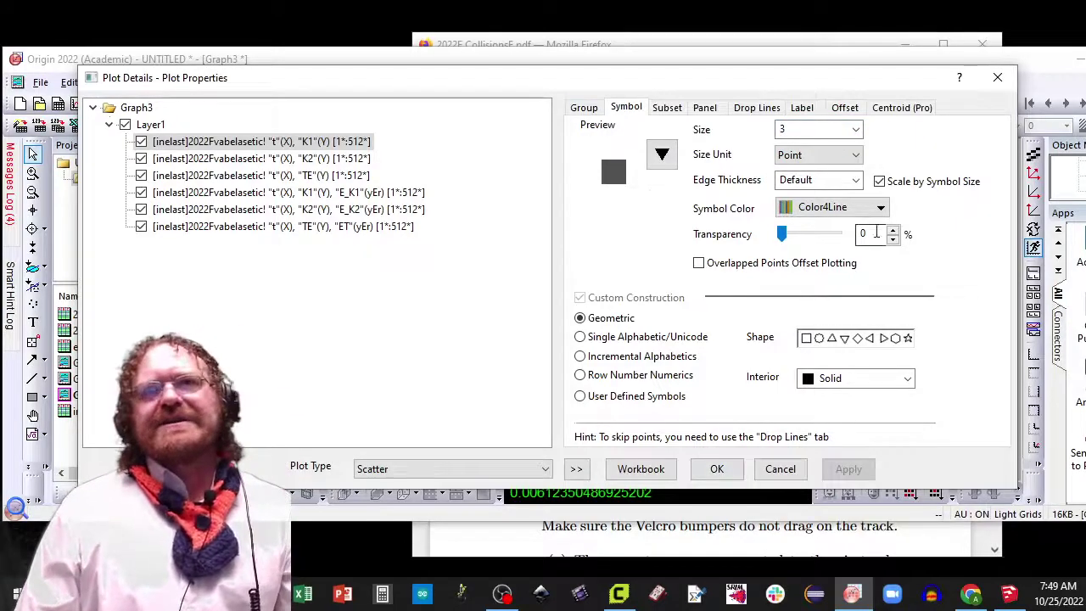
- Set the plot group to Independent edit mode and make the K1 symbols red
left_click(584, 108)
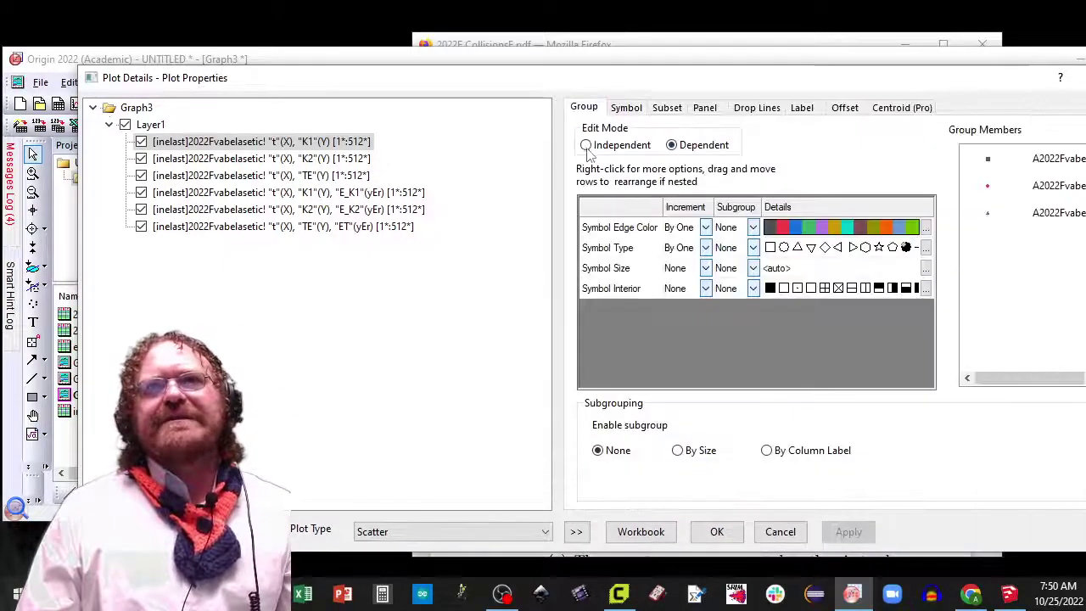
left_click(585, 145)
left_click(626, 108)
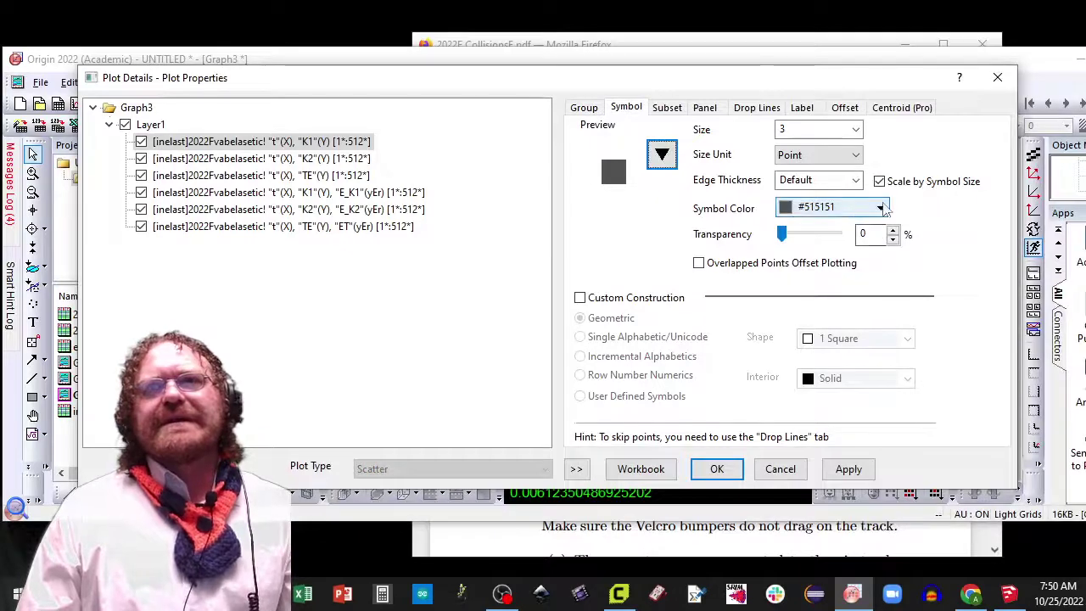
left_click(880, 207)
left_click(802, 273)
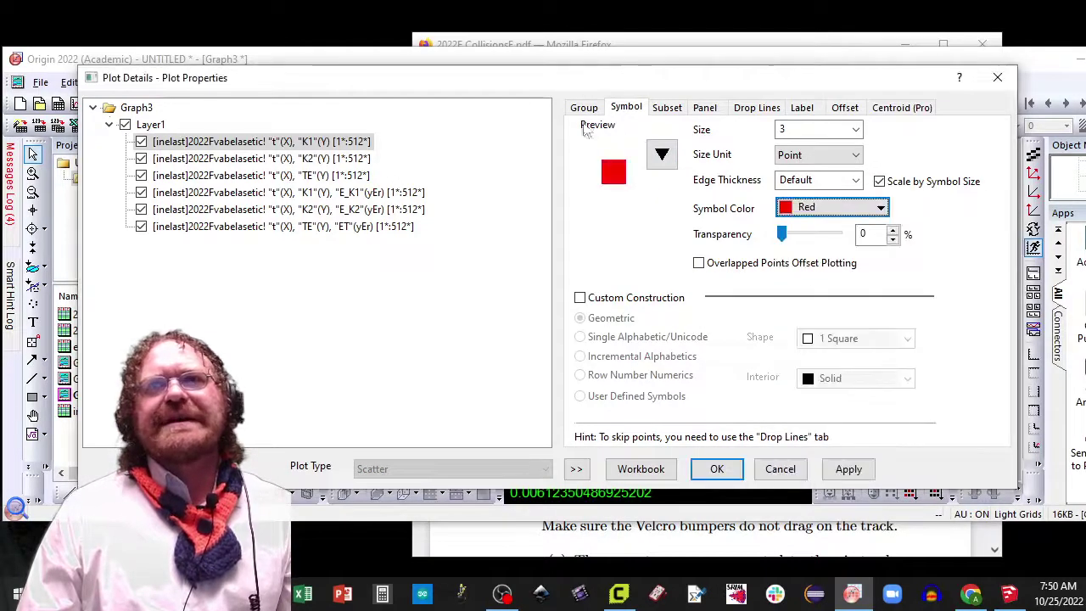
- Make the K2 symbols blue and the TE symbols automatic black, then apply
left_click(321, 160)
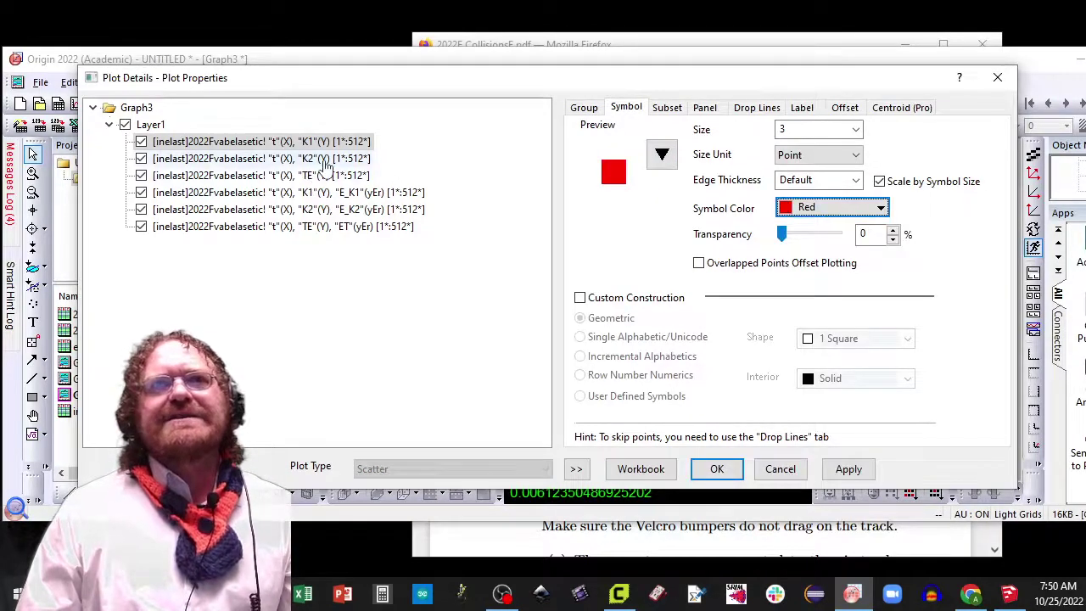
left_click(880, 207)
left_click(835, 275)
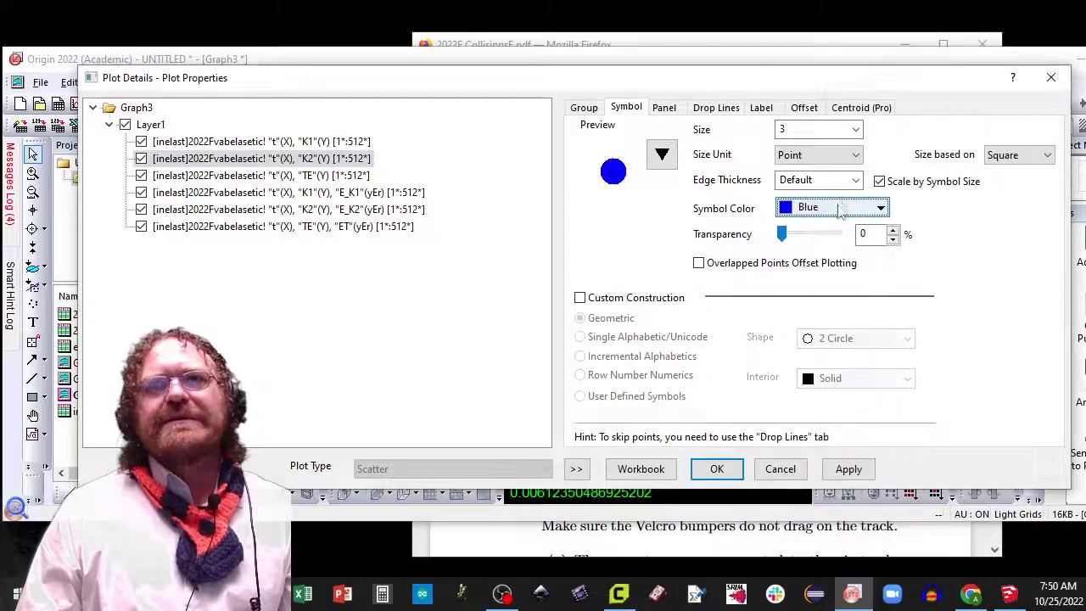
left_click(352, 176)
left_click(881, 207)
left_click(819, 252)
left_click(849, 468)
left_click(717, 471)
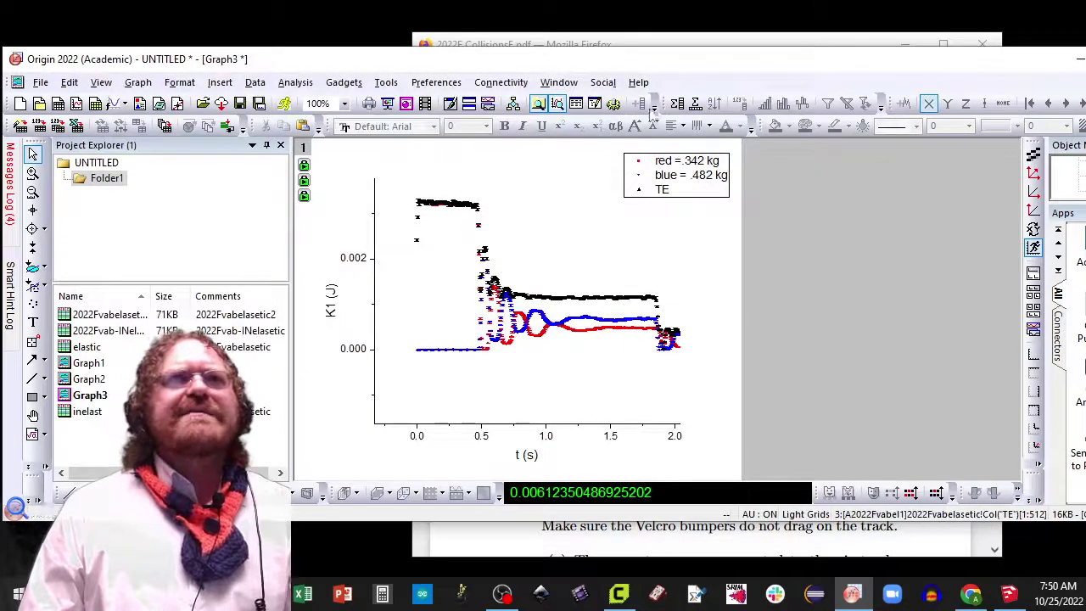
- Mark the TE plateaus at about 0.1–0.4 s and 1.2–1.6 s as data regions
left_click(32, 266)
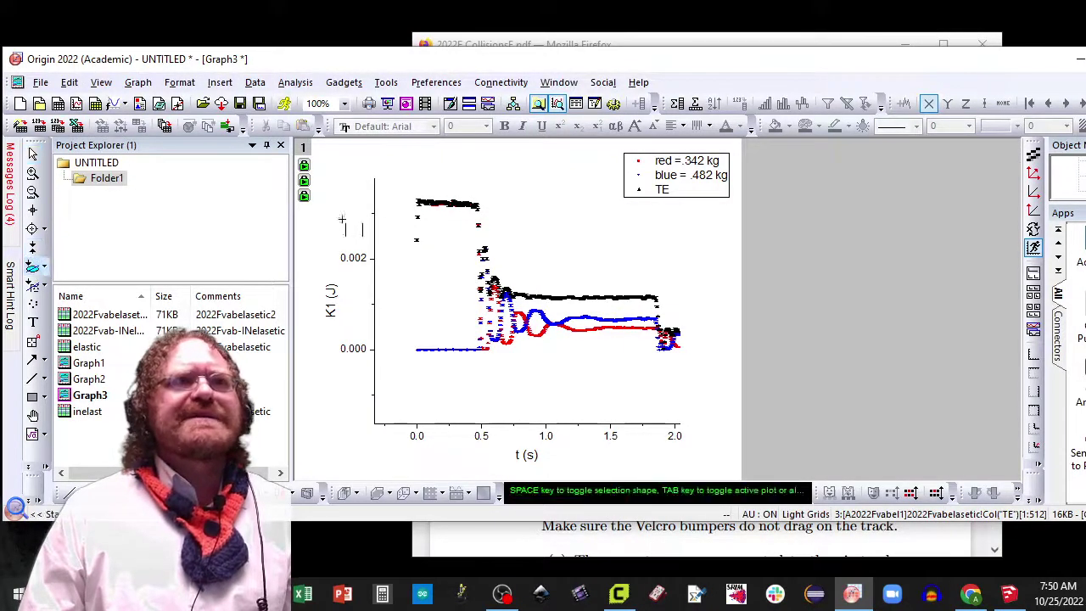
left_click_drag(431, 216, 468, 241)
left_click_drag(569, 287, 625, 311)
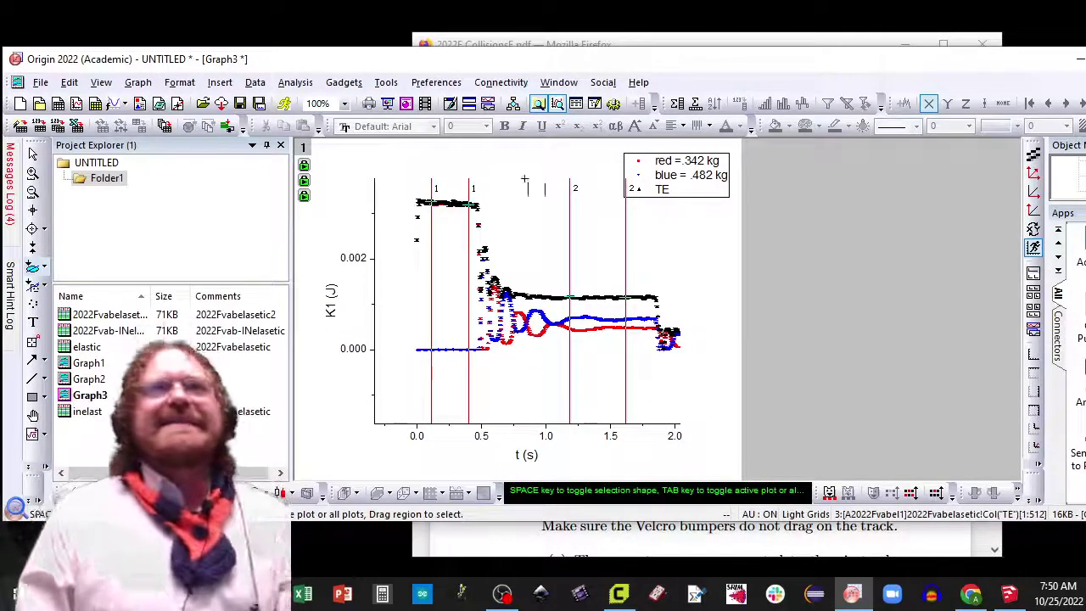
- Run Statistics on Columns for the marked TE ranges with instrumental weighting, excluding N total
left_click(291, 83)
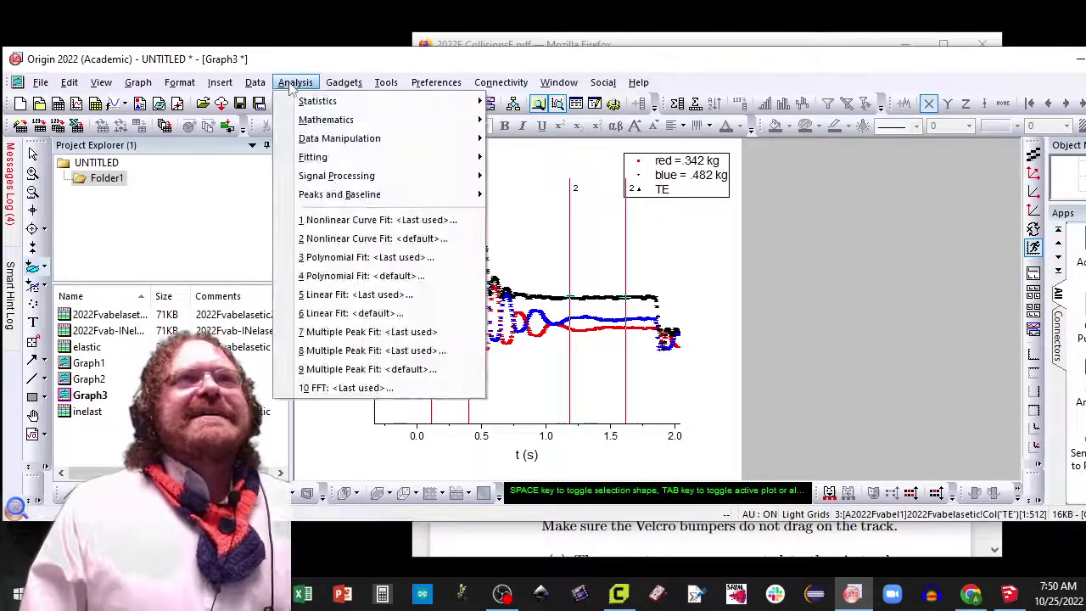
left_click(310, 65)
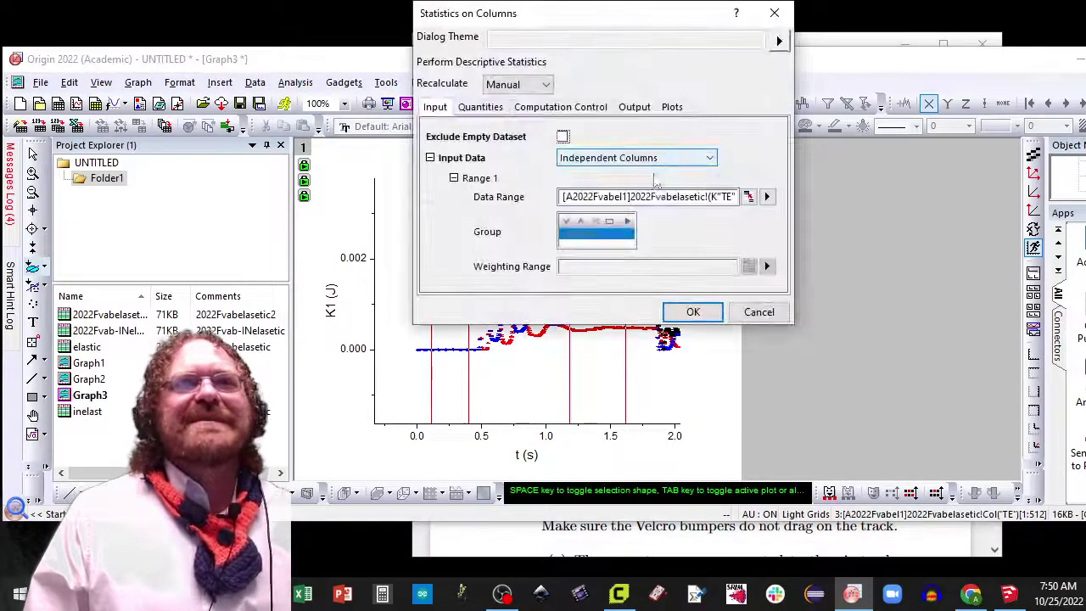
left_click(563, 108)
left_click(641, 142)
left_click(629, 166)
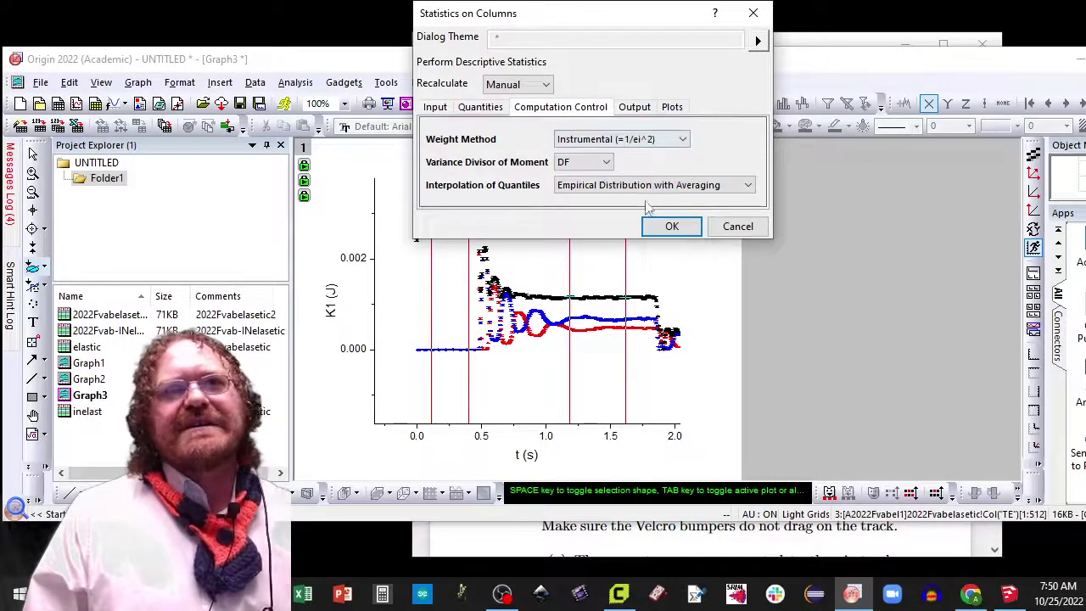
left_click(481, 108)
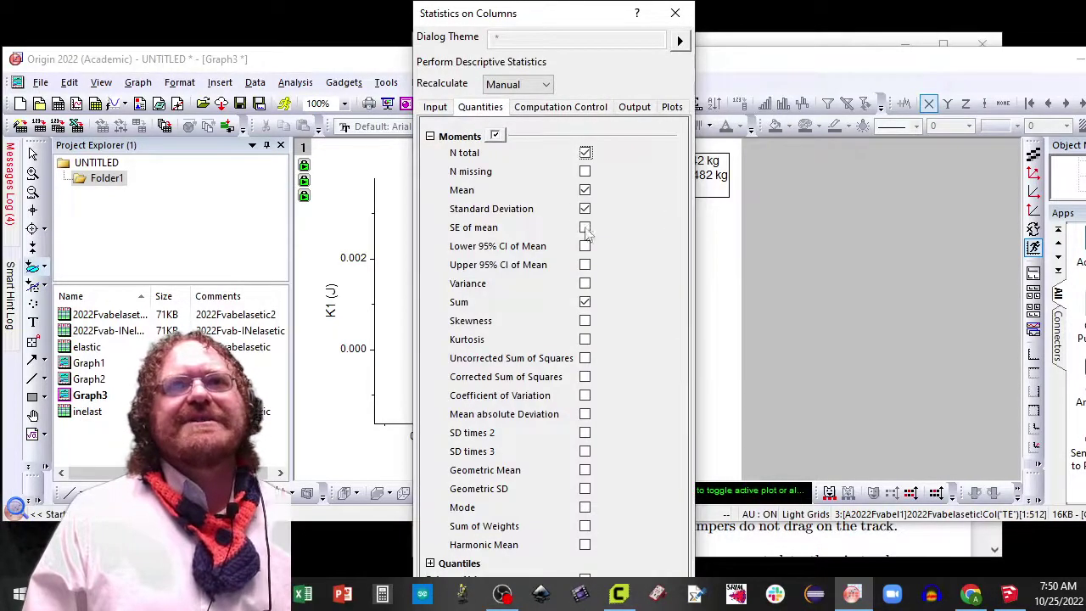
left_click(584, 153)
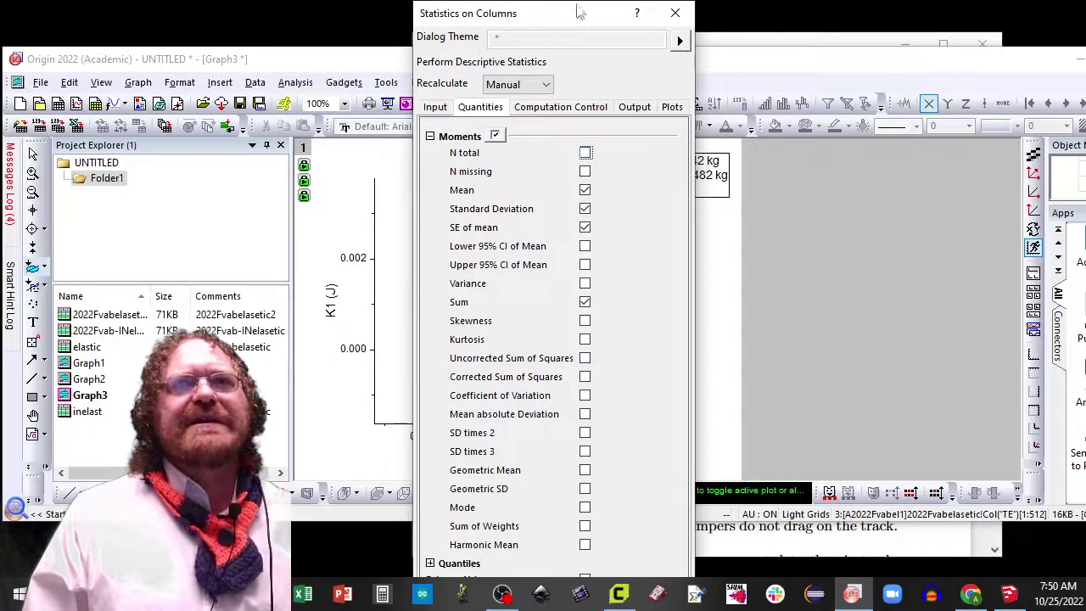
left_click(433, 107)
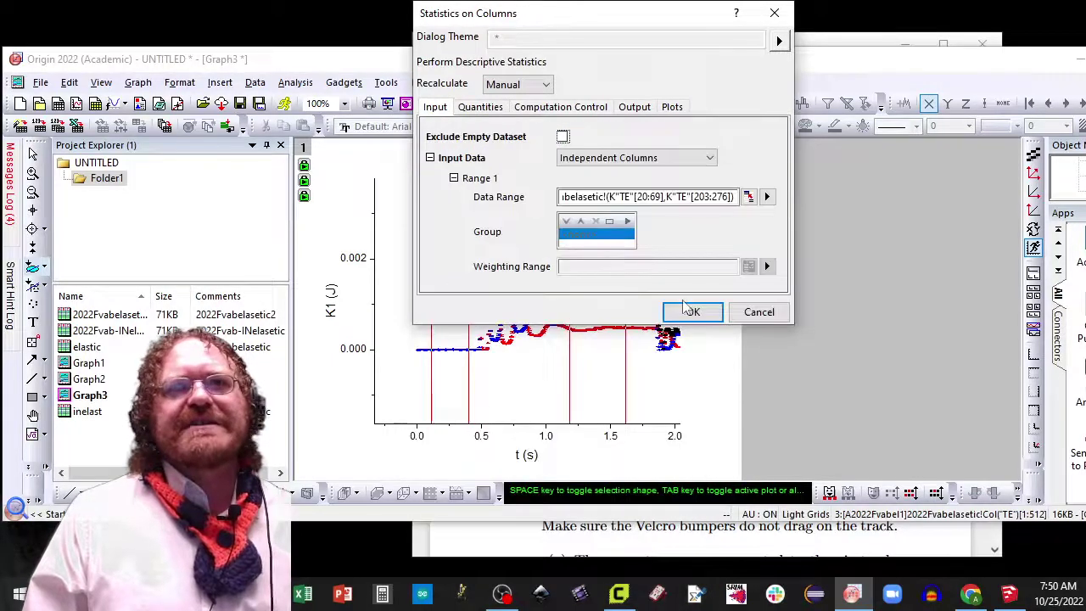
left_click(688, 311)
left_click(599, 409)
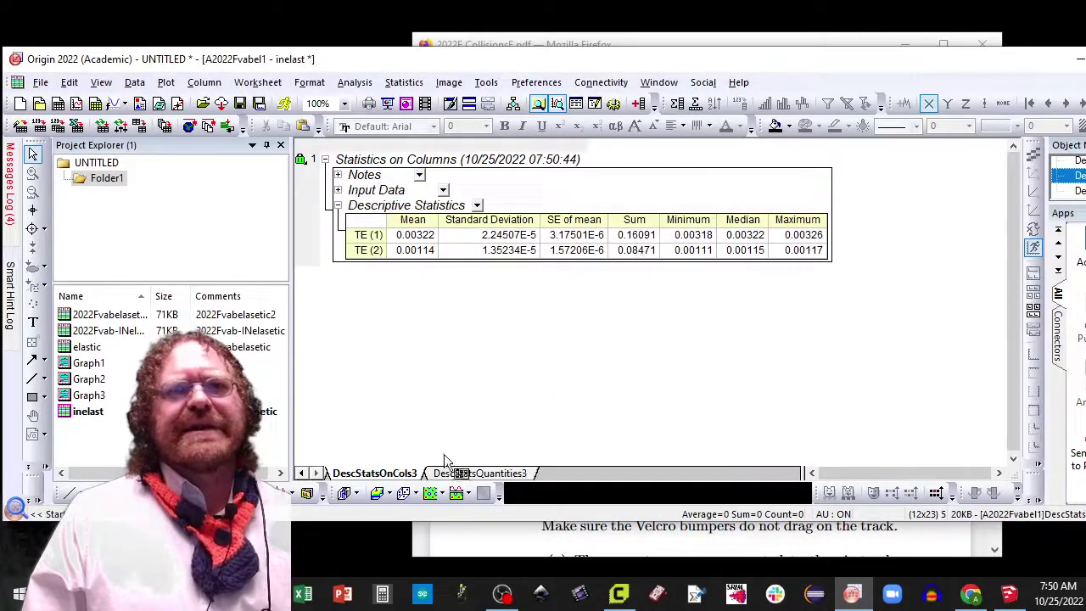
- On DescStatsQuantities3, add a column I with long name 'energy loss' and units J
left_click(467, 473)
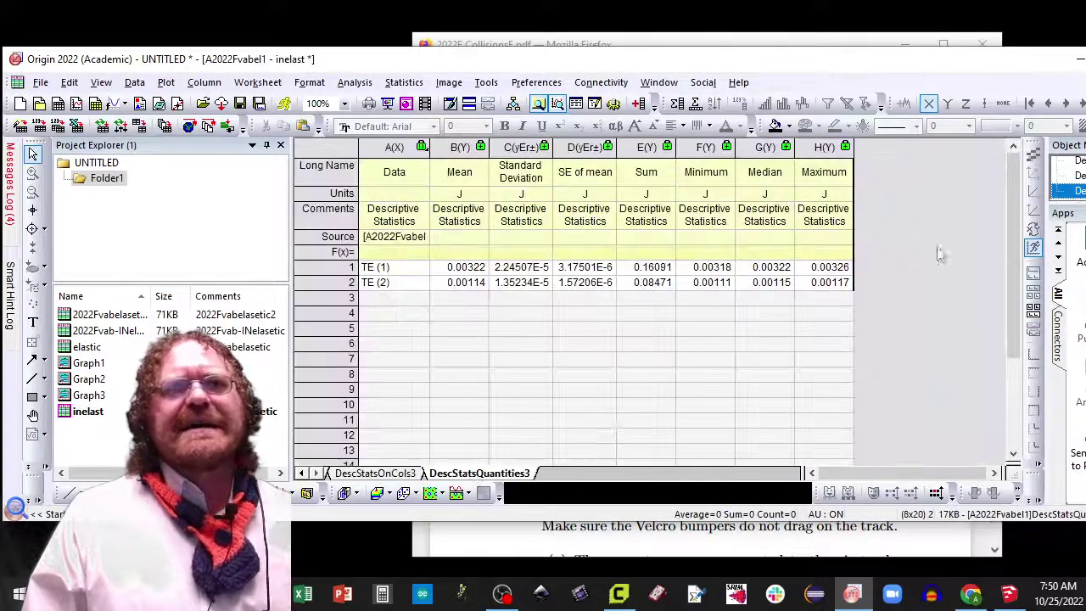
left_click(637, 104)
left_click(897, 172)
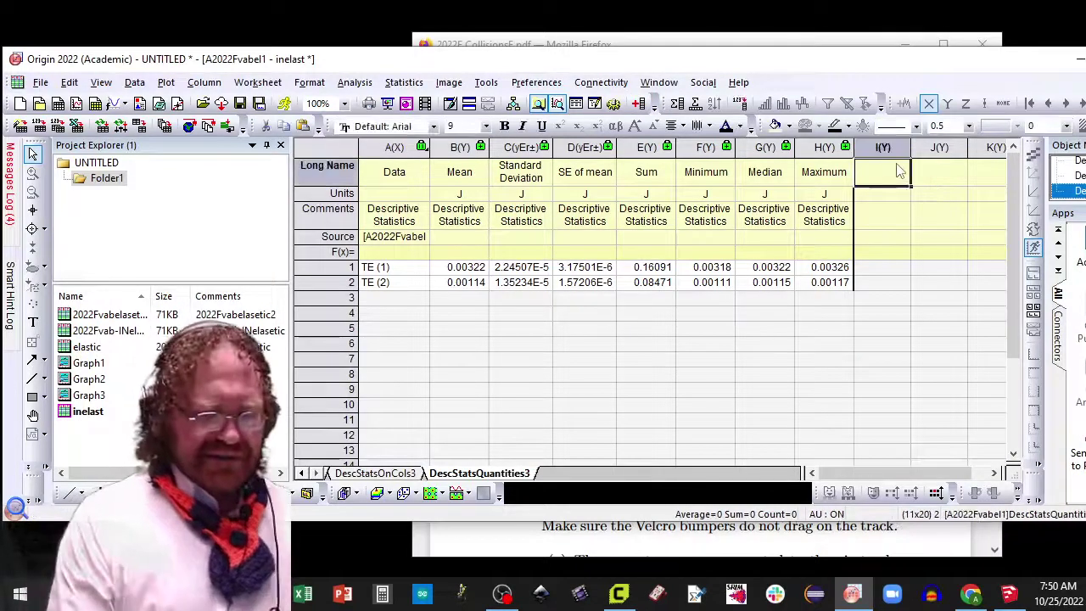
type("energy loss")
key("Return")
type("J")
key("Return")
key("Return")
key("Return")
key("Return")
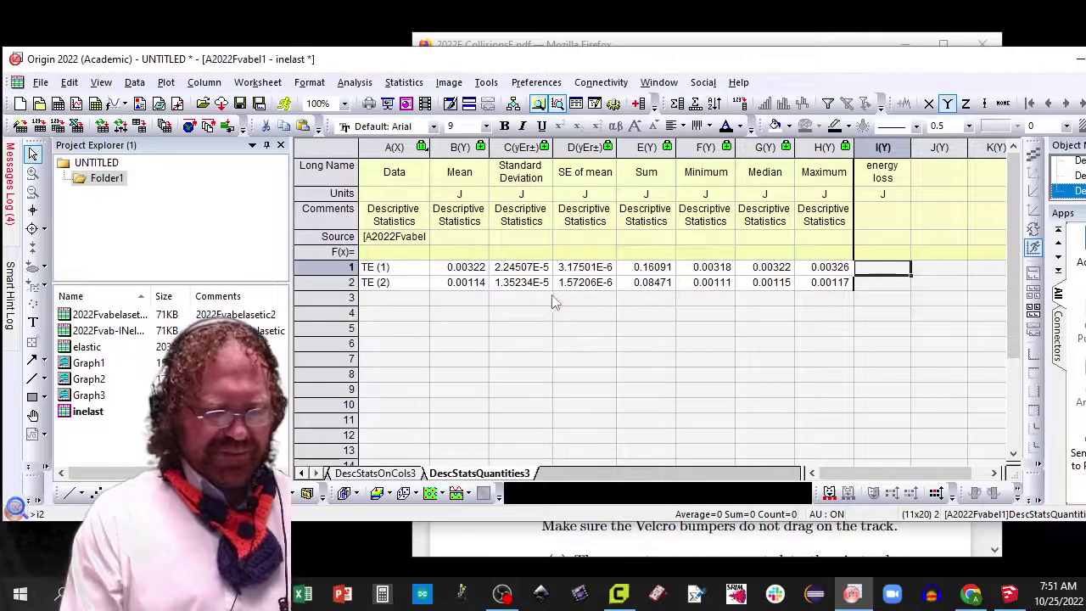
- Enter the formula =B1-B2 in row 1 of the energy loss column
type("=B1-B2")
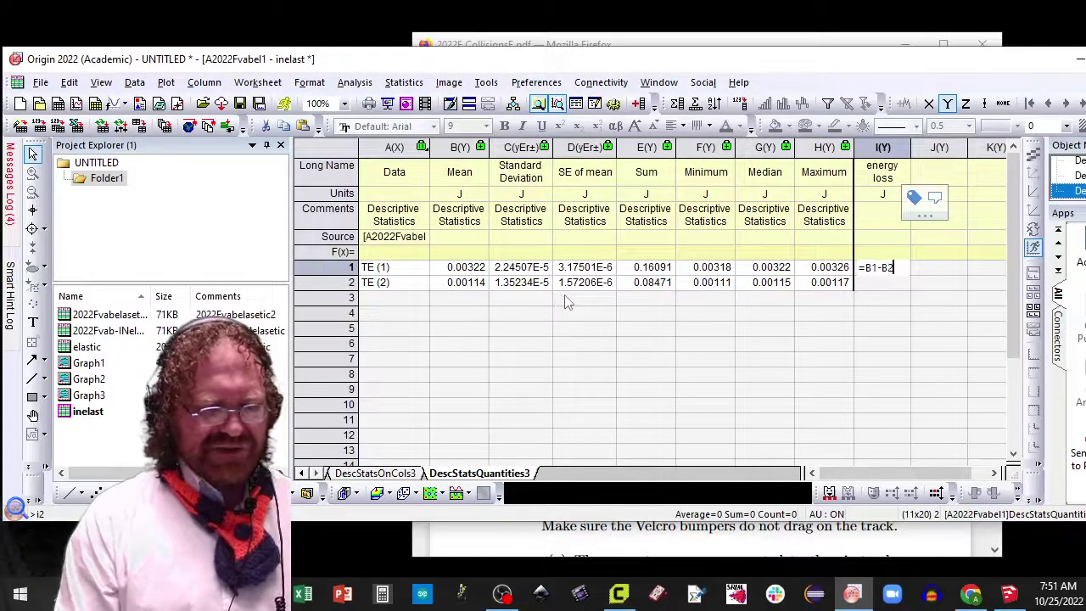
key("Return")
key("Up")
key("Right")
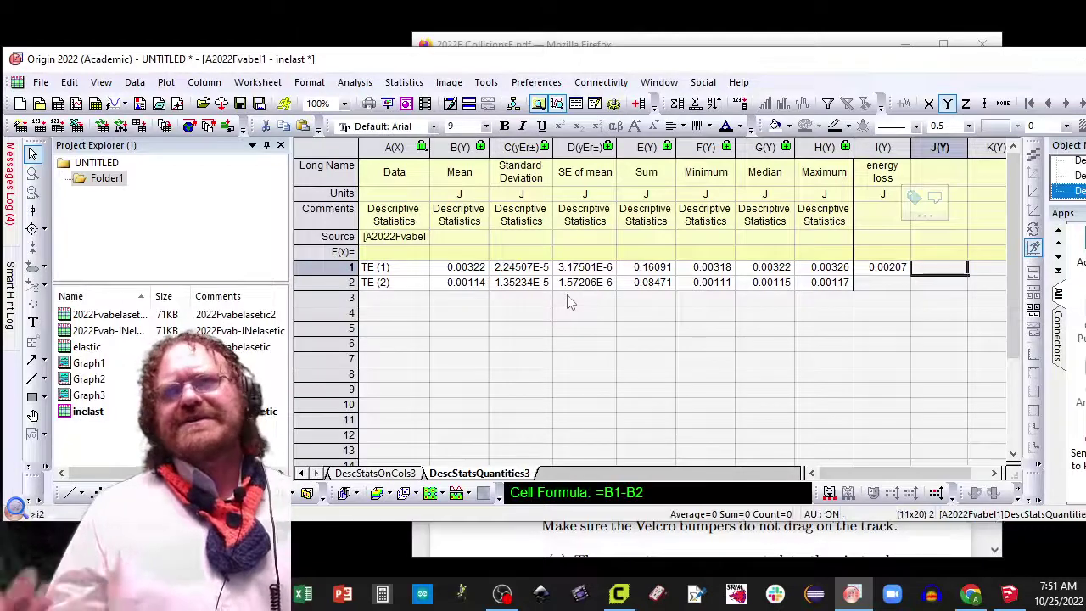
- Name column J 'E_Loss' and enter =sqrt(D1^2+D2^2) in row 1, giving 3.543E-6
left_click(948, 174)
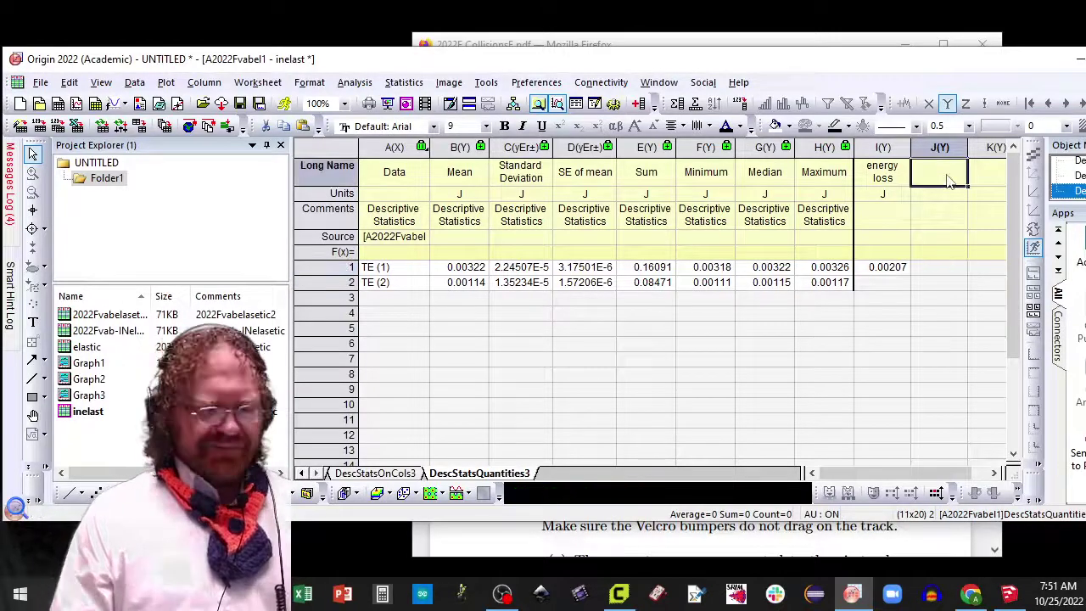
type("E_Loss")
key("Return")
key("Down")
key("Down")
key("Down")
key("Down")
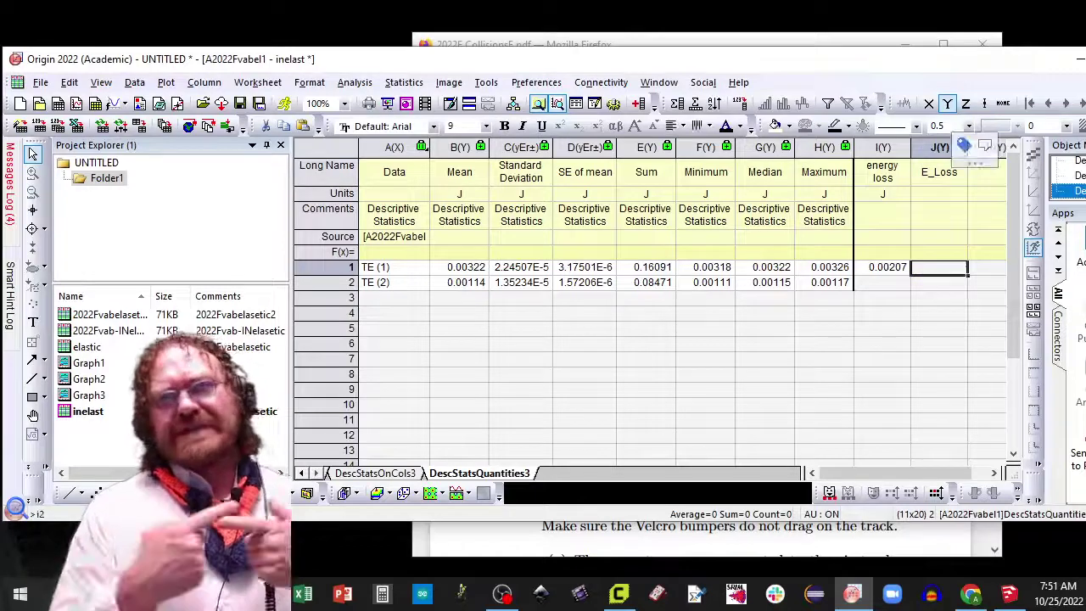
type("=sqrt(")
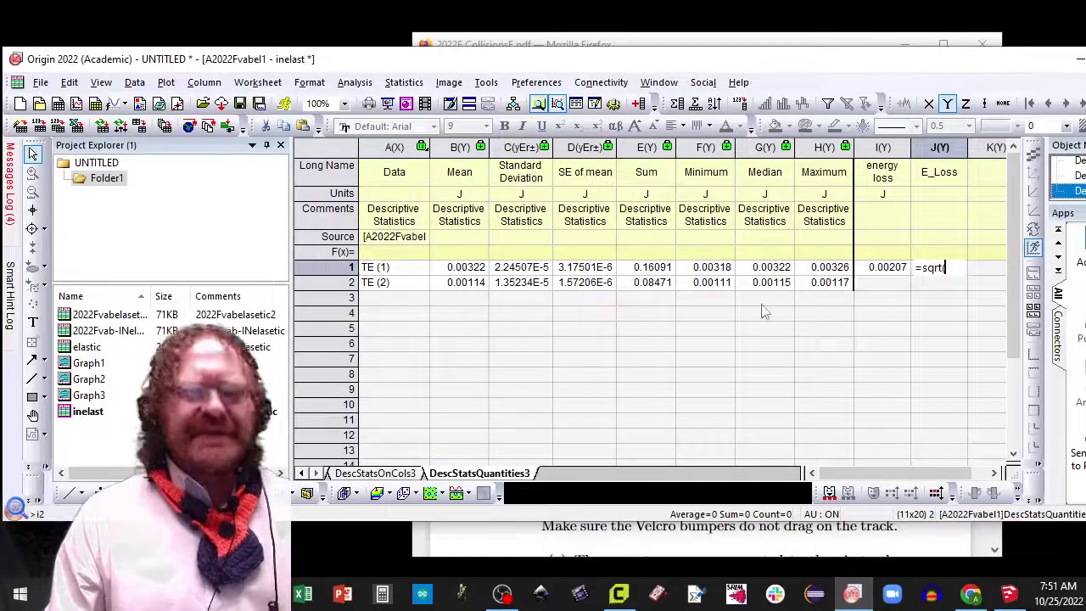
type("^2+")
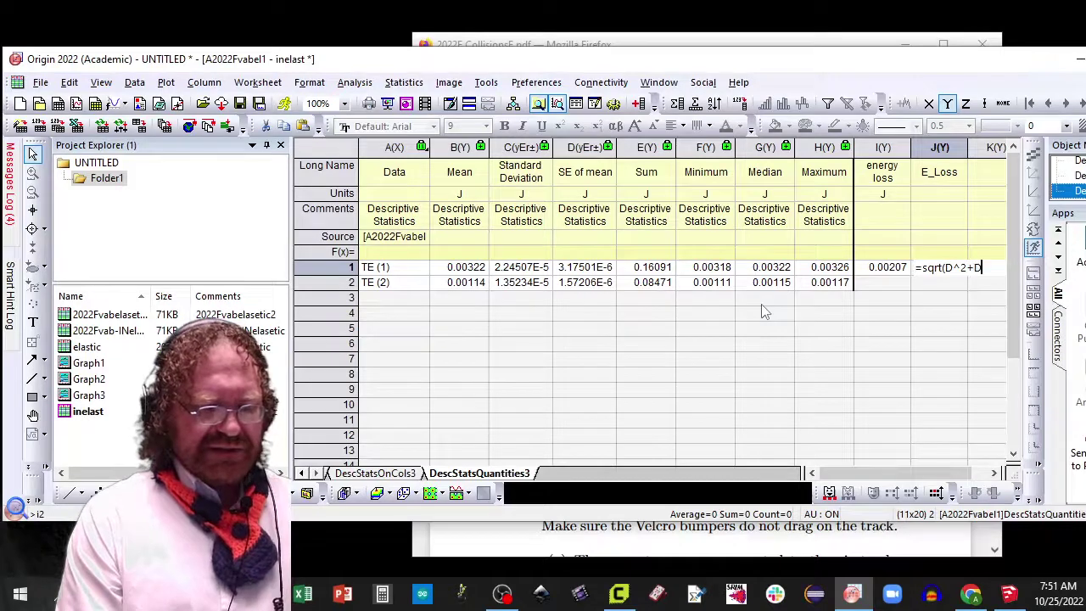
type("D2^2)")
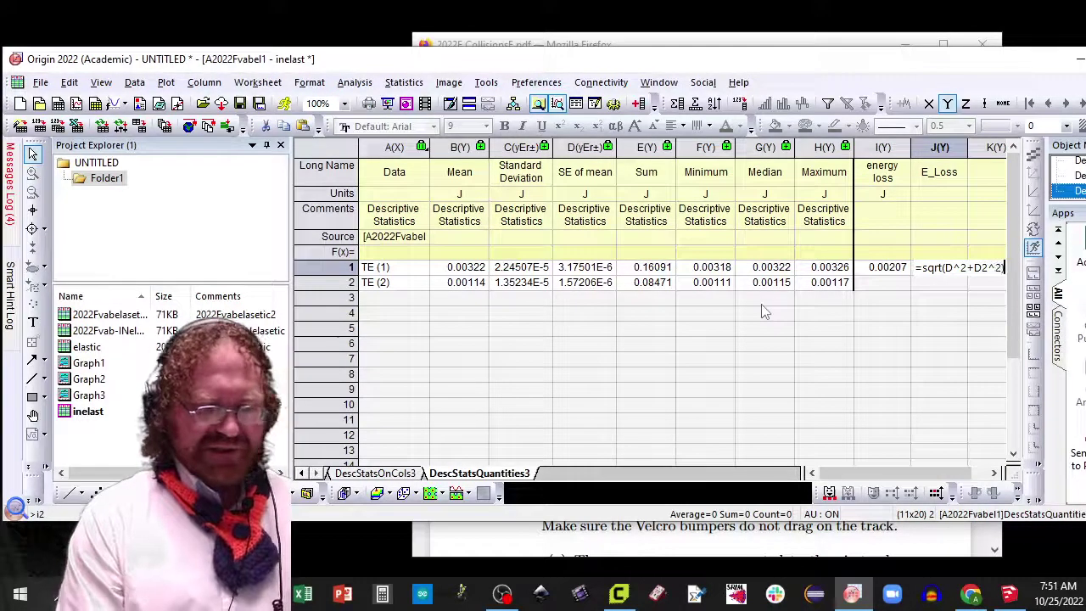
left_click(949, 268)
type("1")
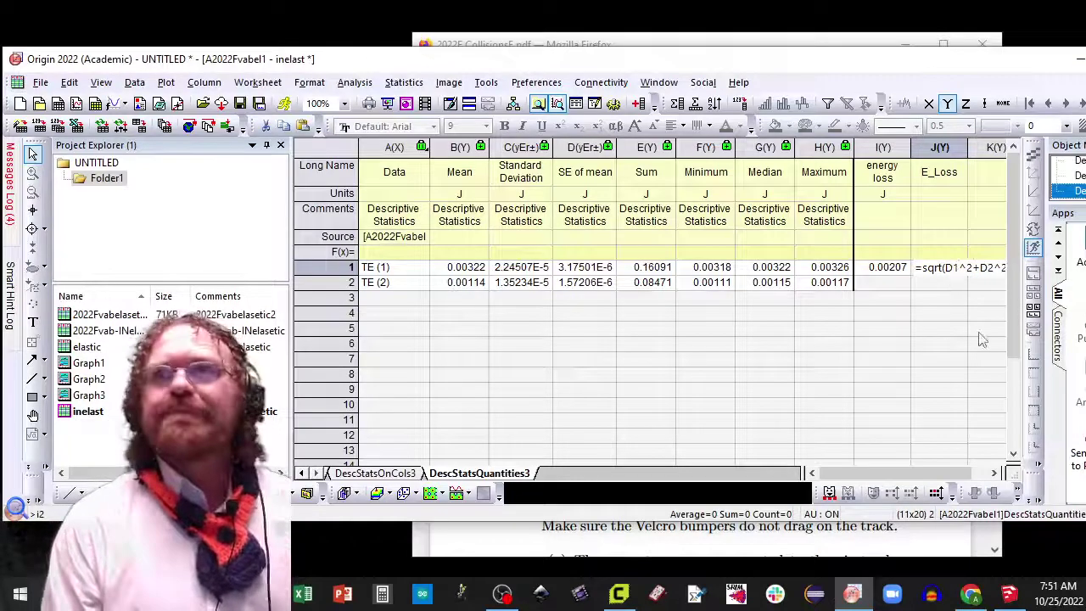
key("Return")
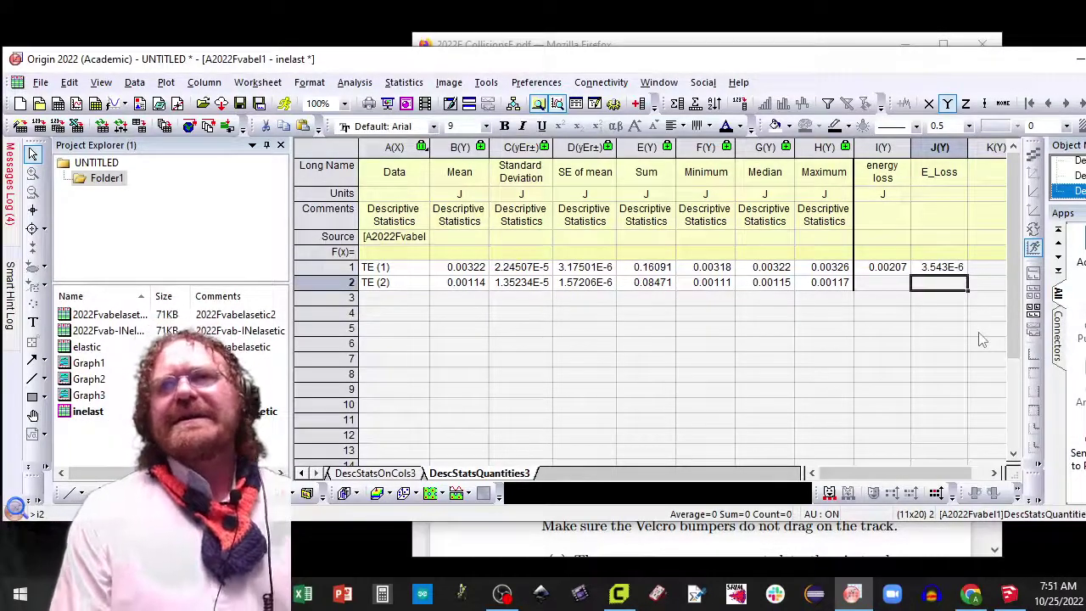